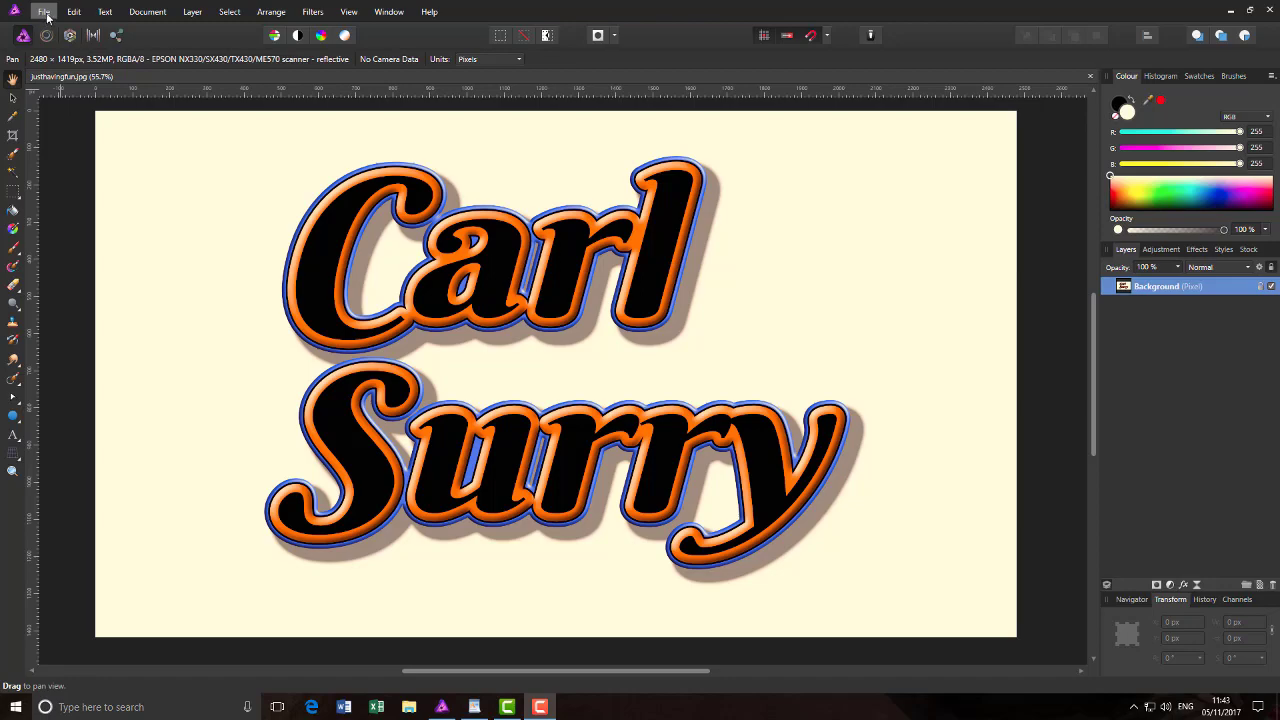
Step: Create a new 2500 × 1500 pixel document, then return to the justhavingfun.jpg tab
left_click(44, 12)
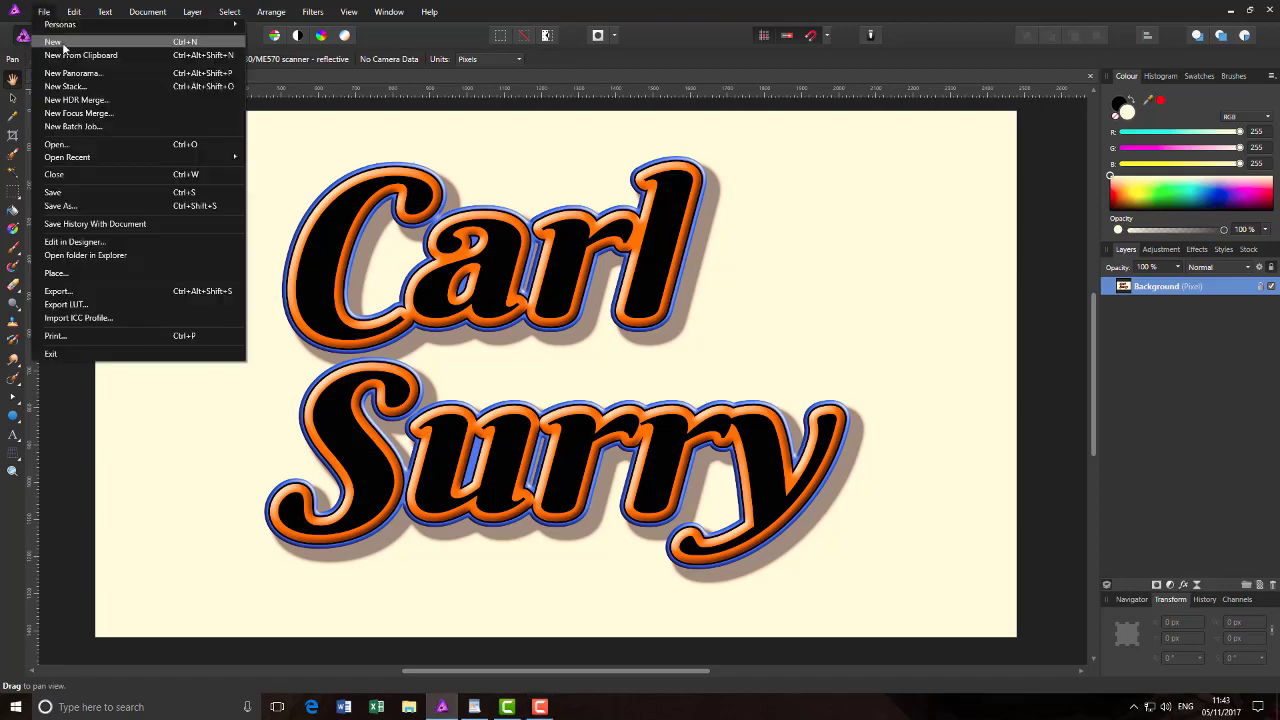
left_click(62, 44)
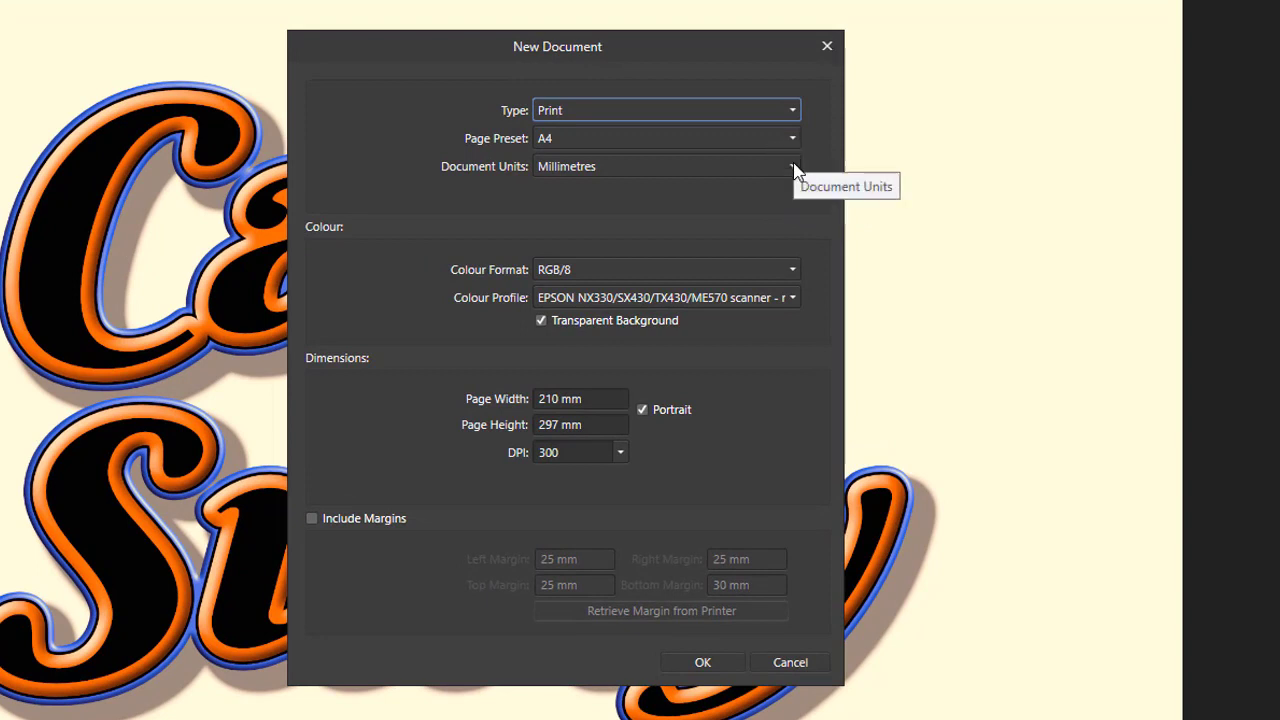
left_click(793, 167)
left_click(707, 197)
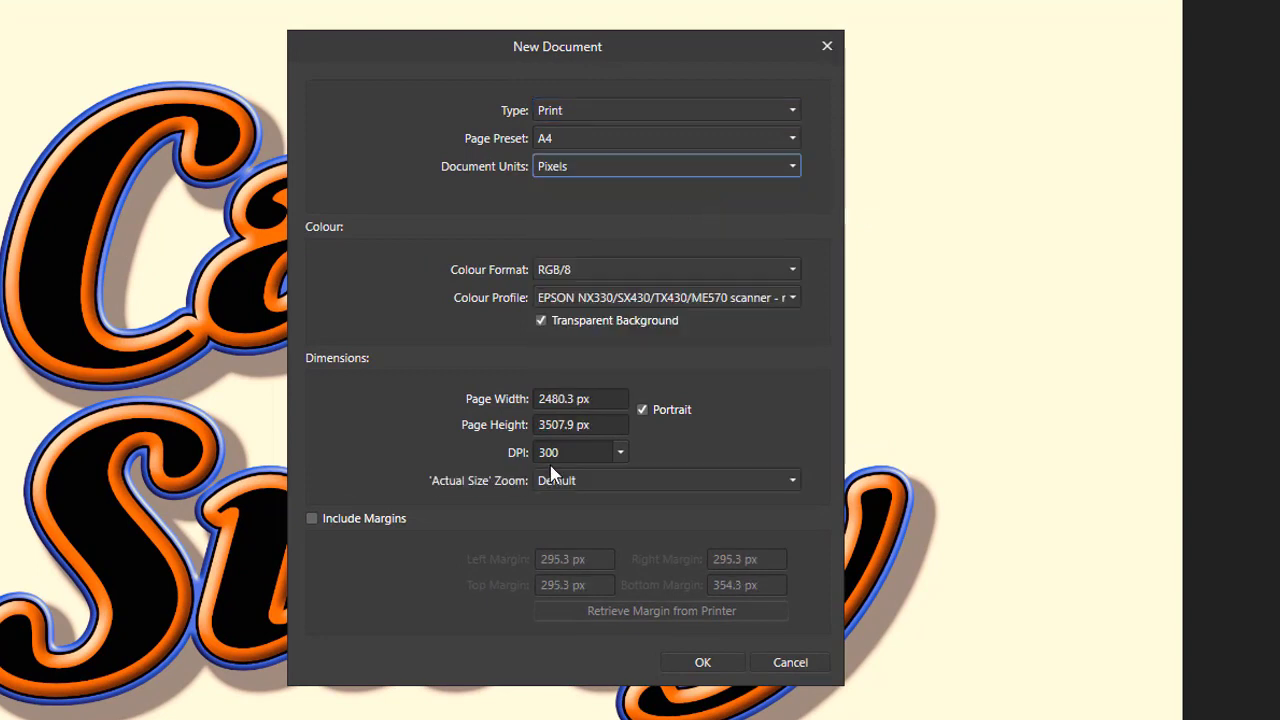
left_click(558, 400)
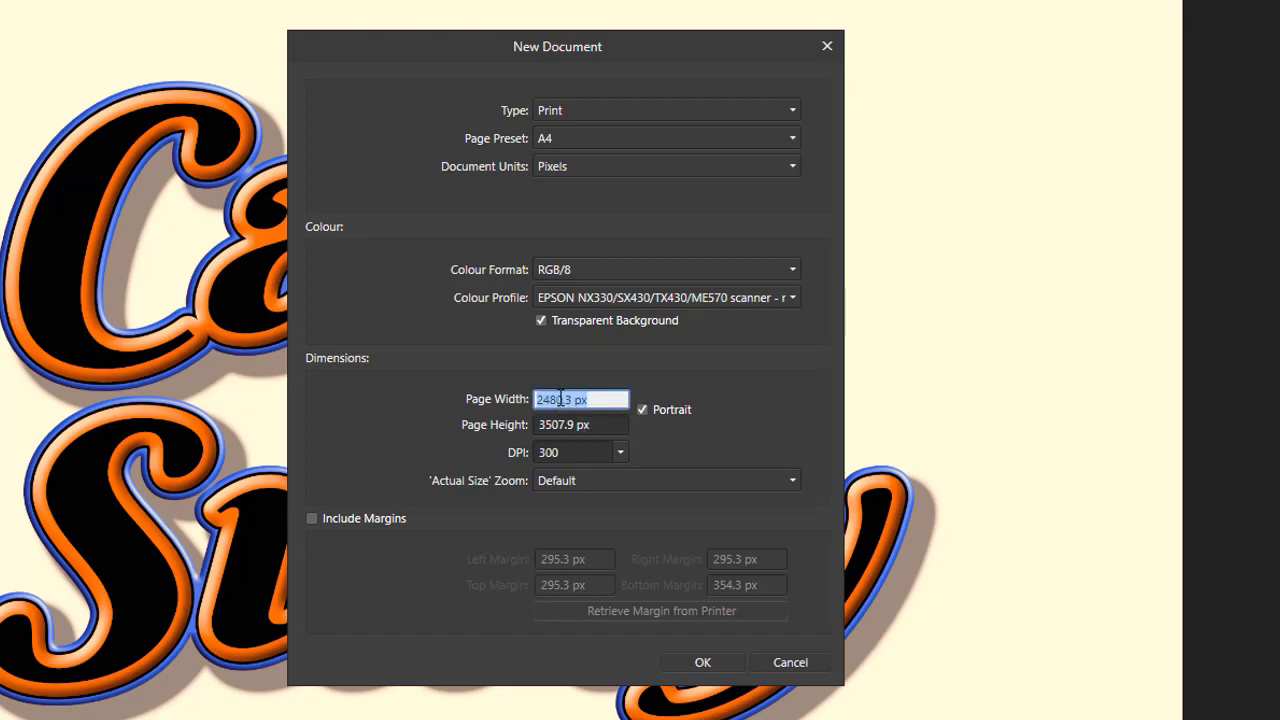
type("2")
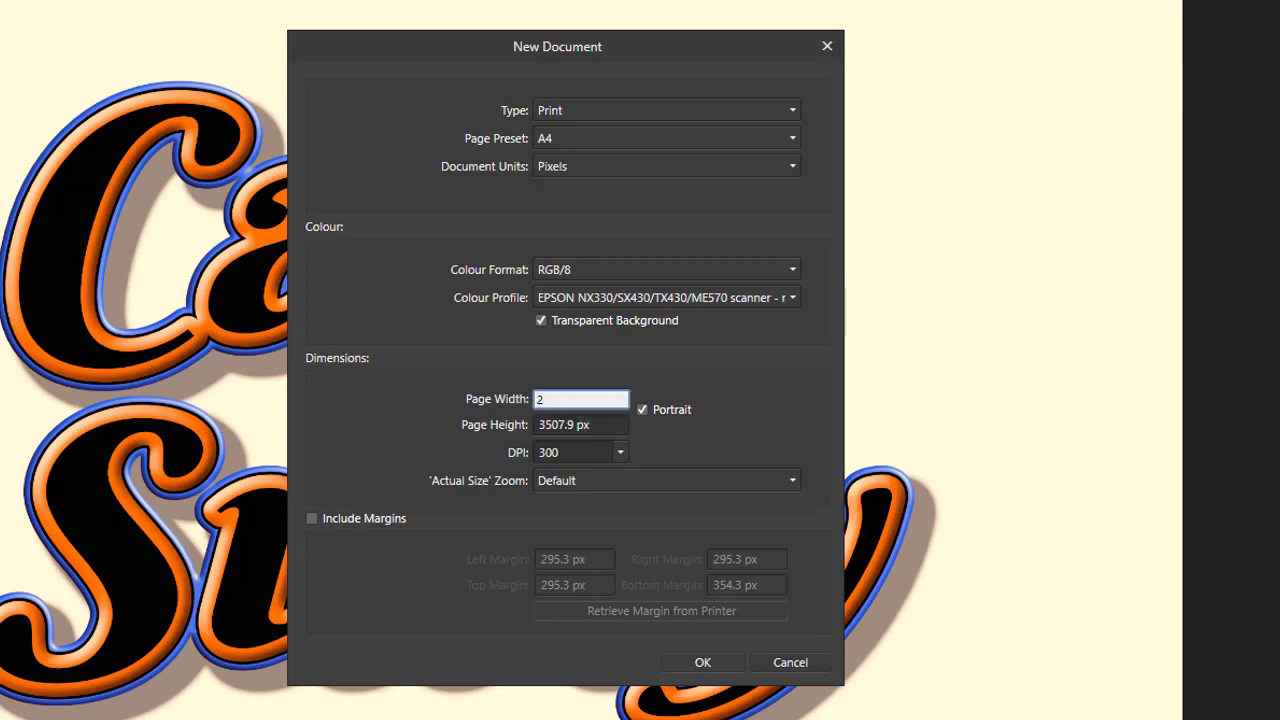
type("500")
left_click(555, 425)
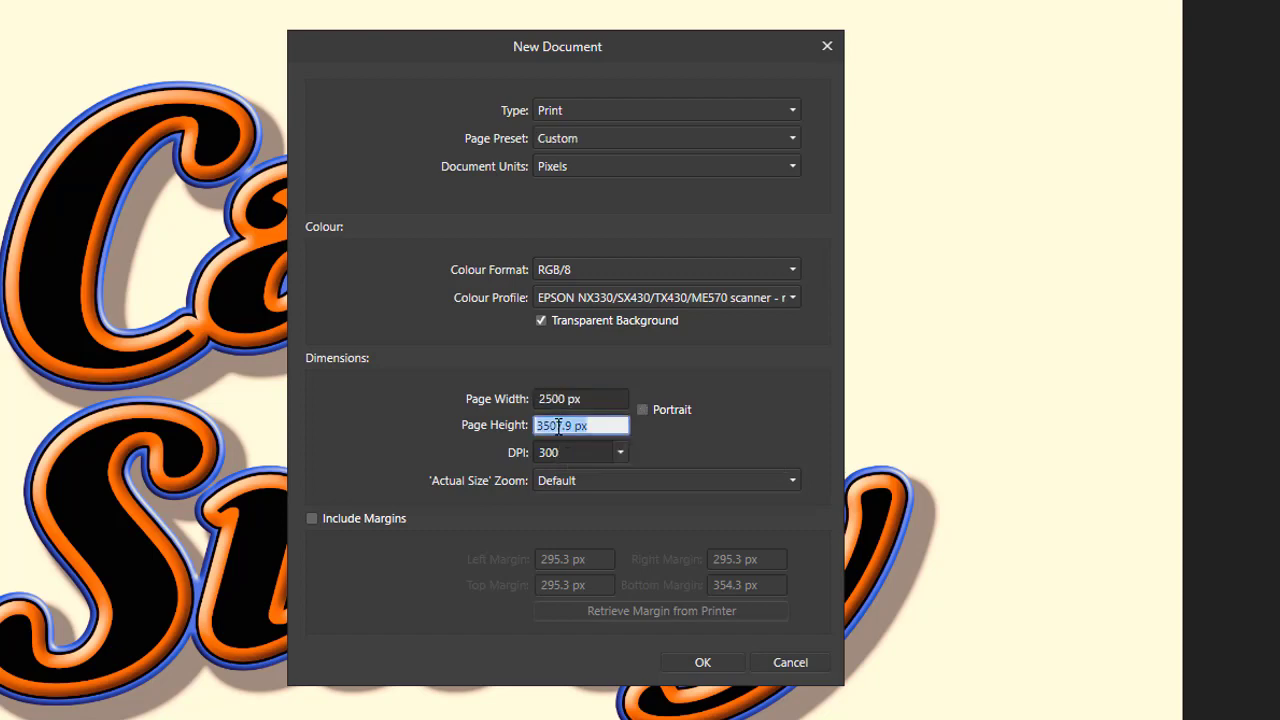
type("1500")
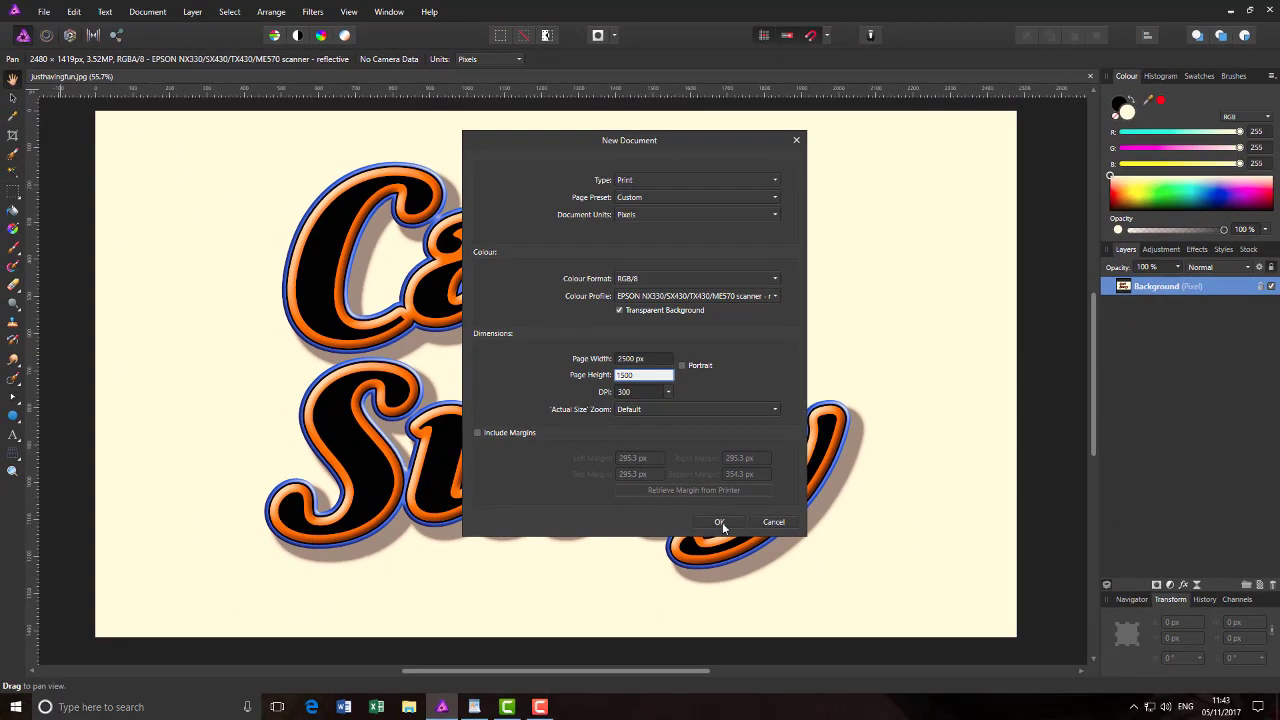
left_click(703, 662)
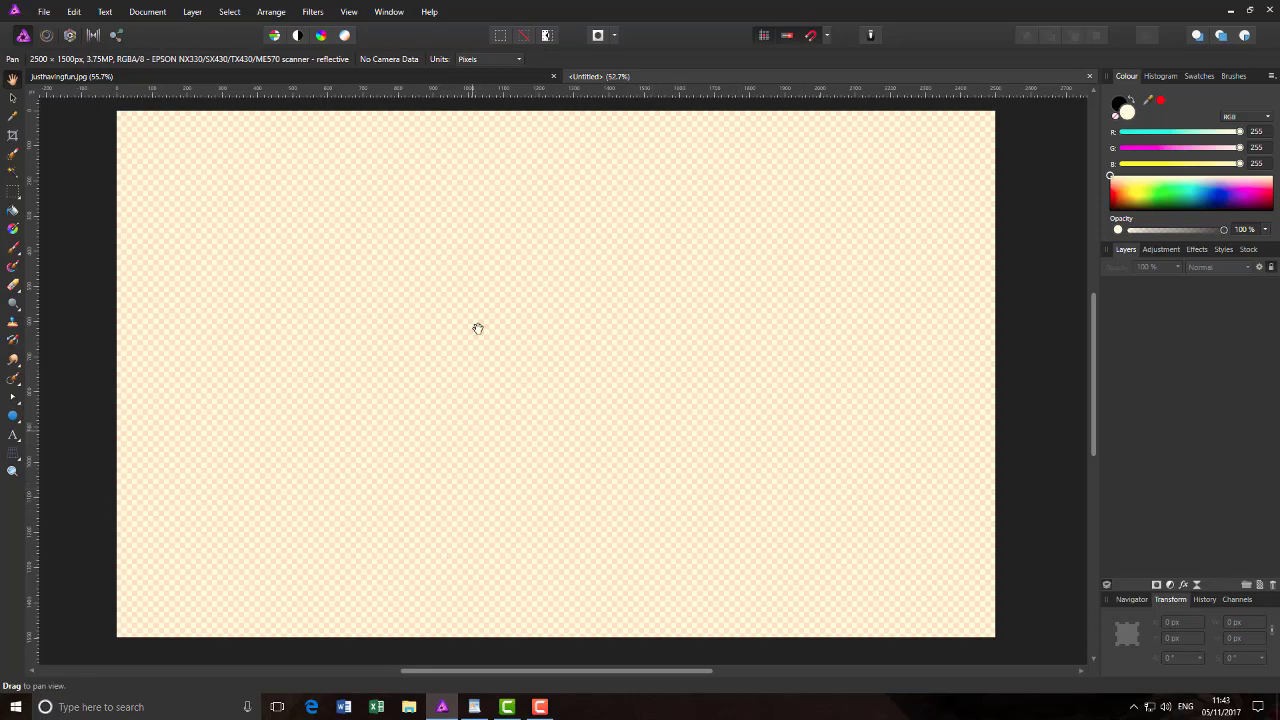
left_click(524, 81)
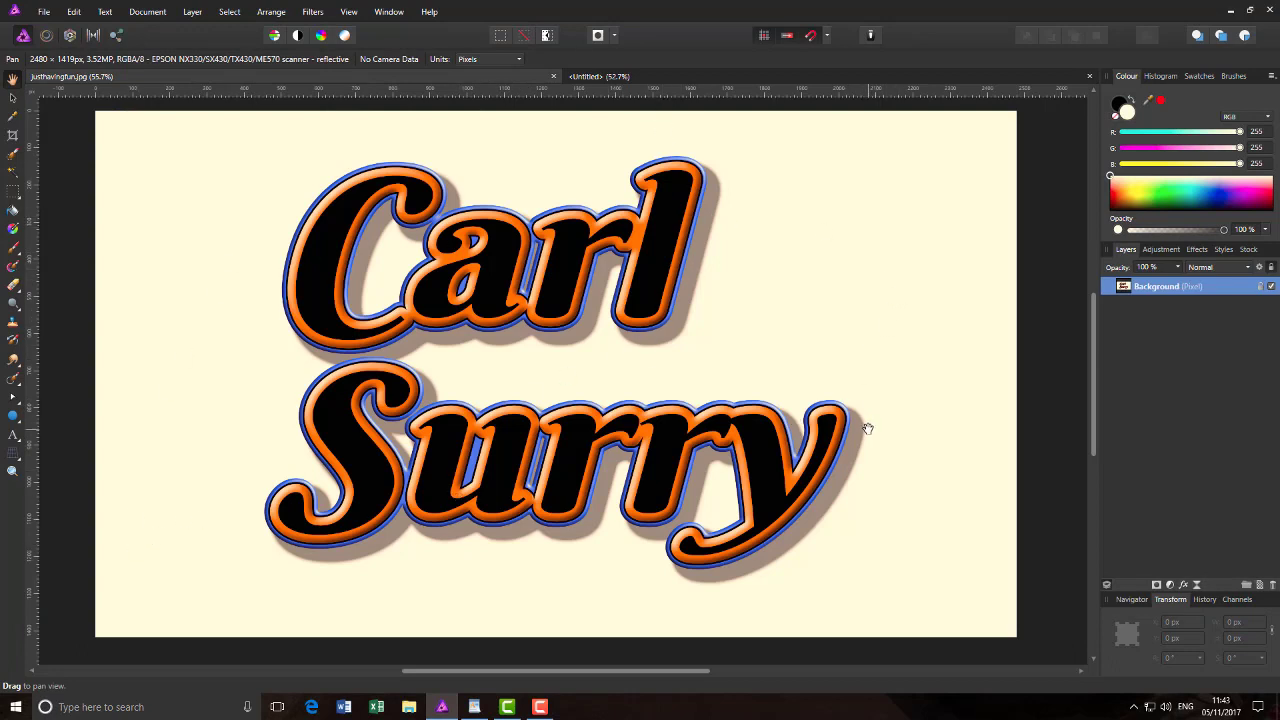
Step: Create and discard a trial opaque 2500 × 1500 document, returning to the transparent canvas
left_click(662, 78)
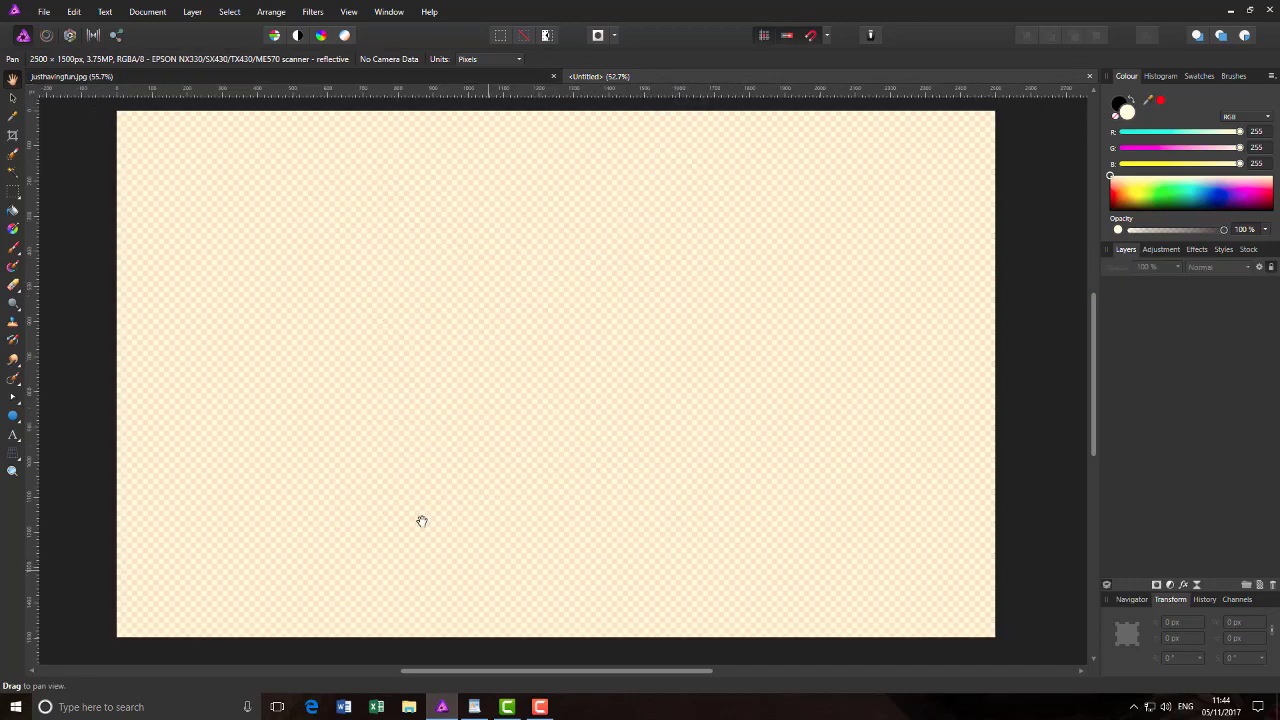
left_click(46, 12)
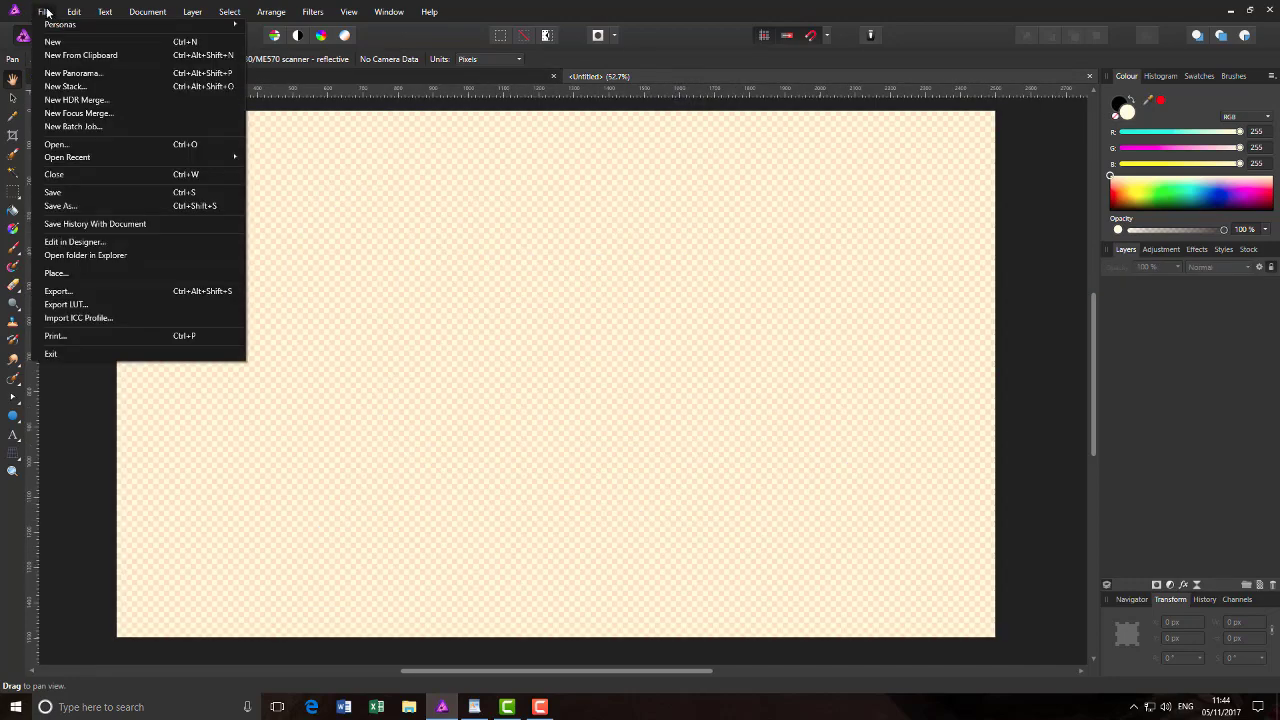
left_click(46, 37)
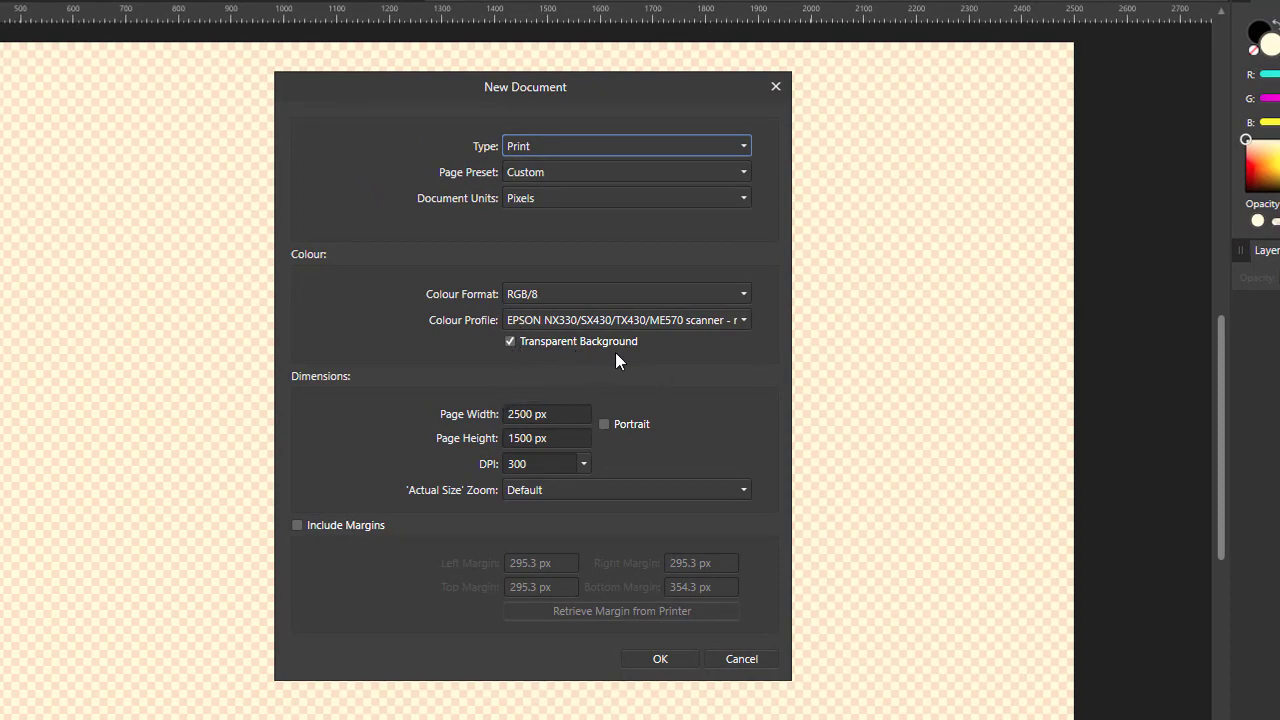
left_click(510, 342)
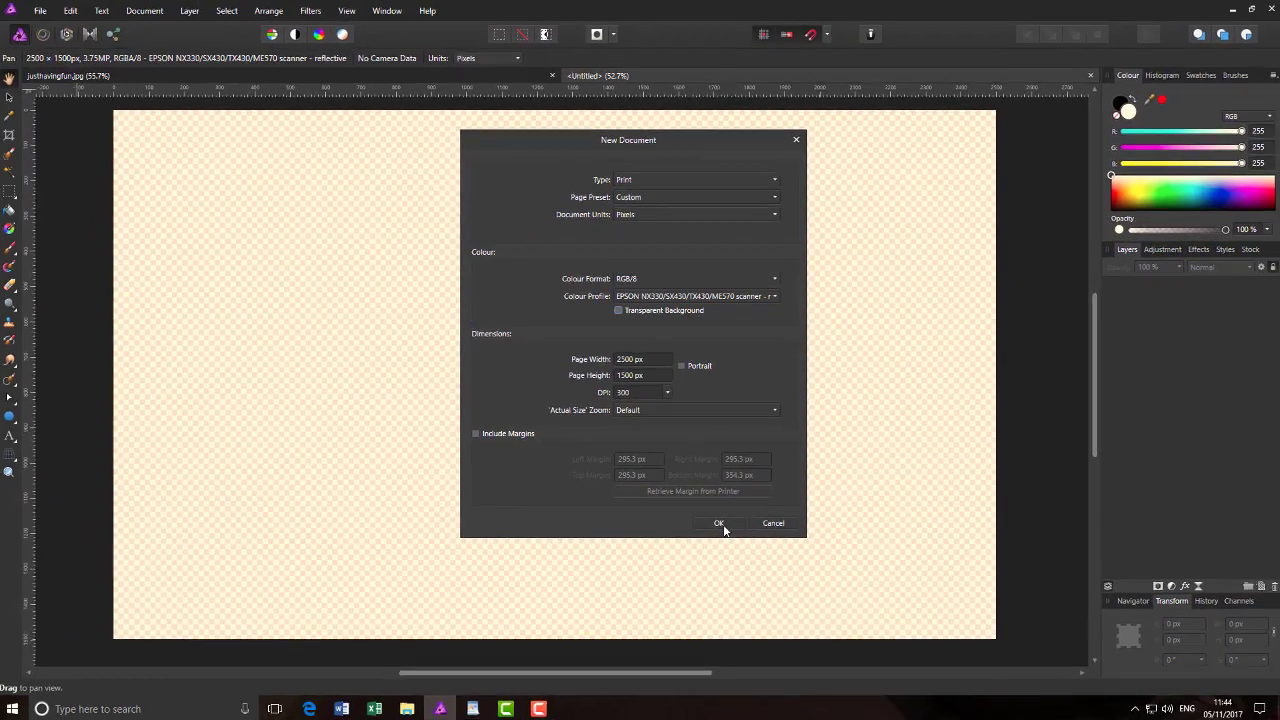
left_click(684, 607)
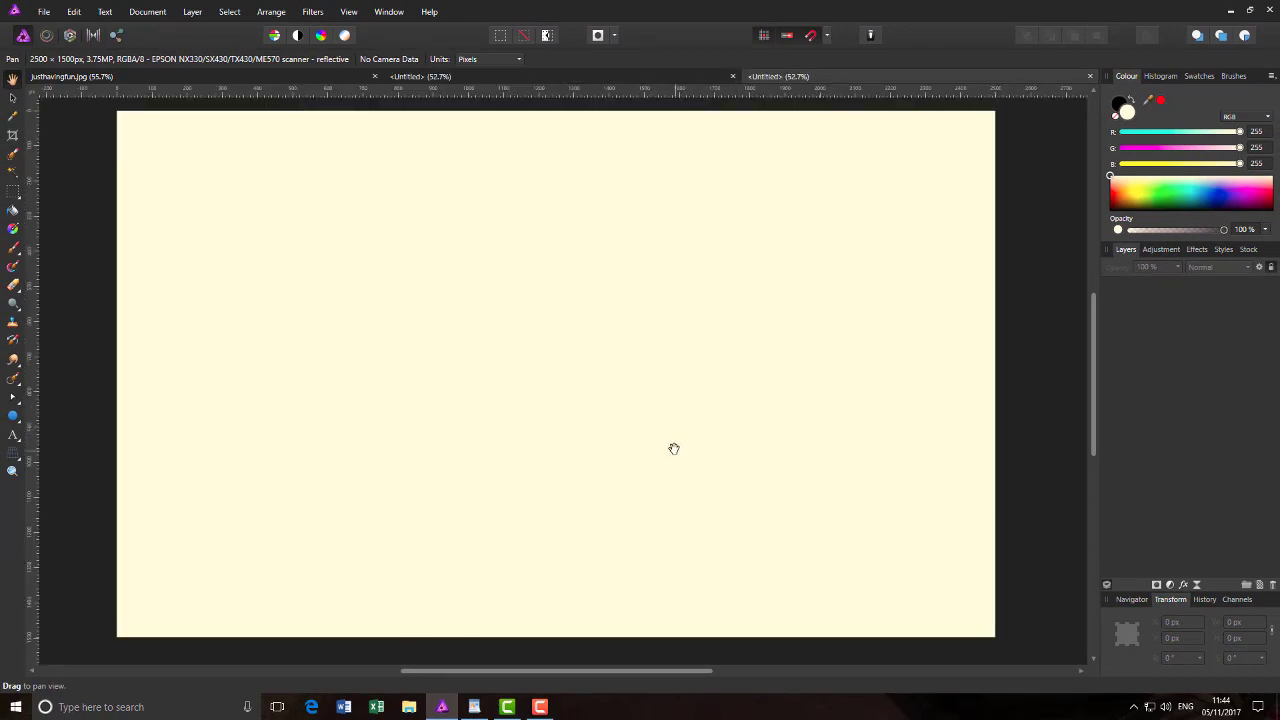
left_click(1091, 78)
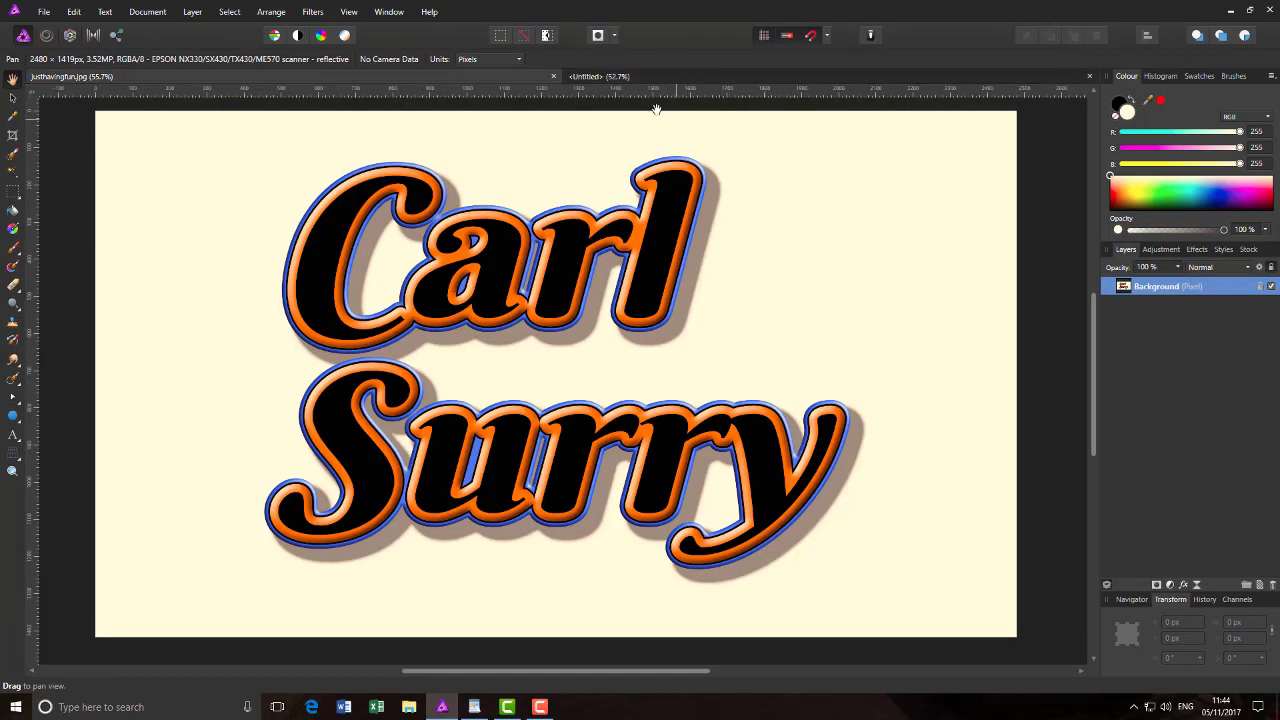
left_click(597, 79)
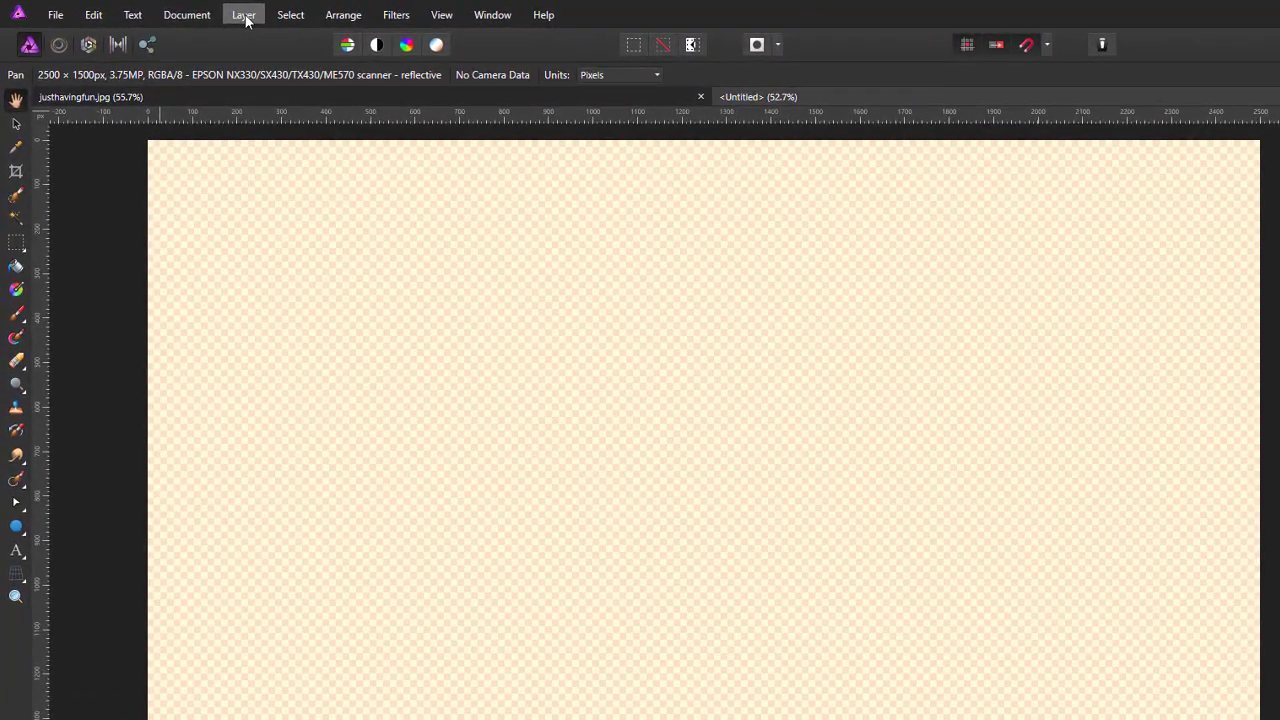
left_click(193, 12)
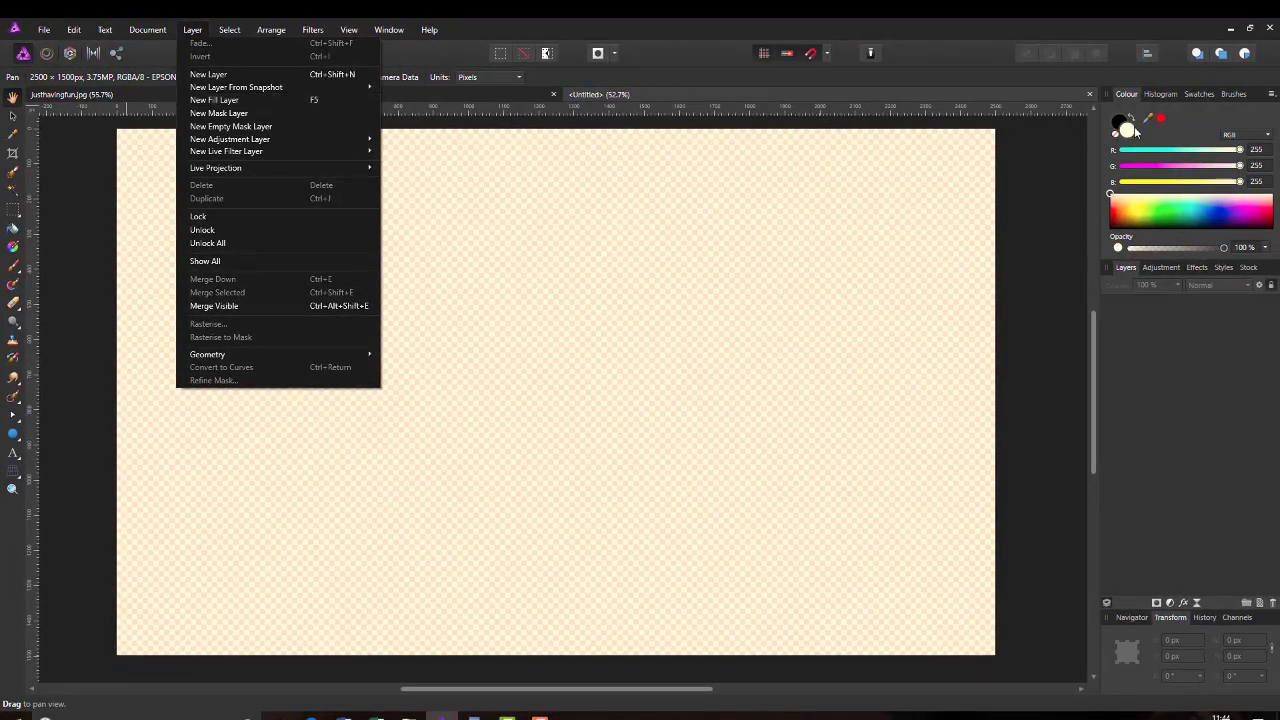
left_click(228, 100)
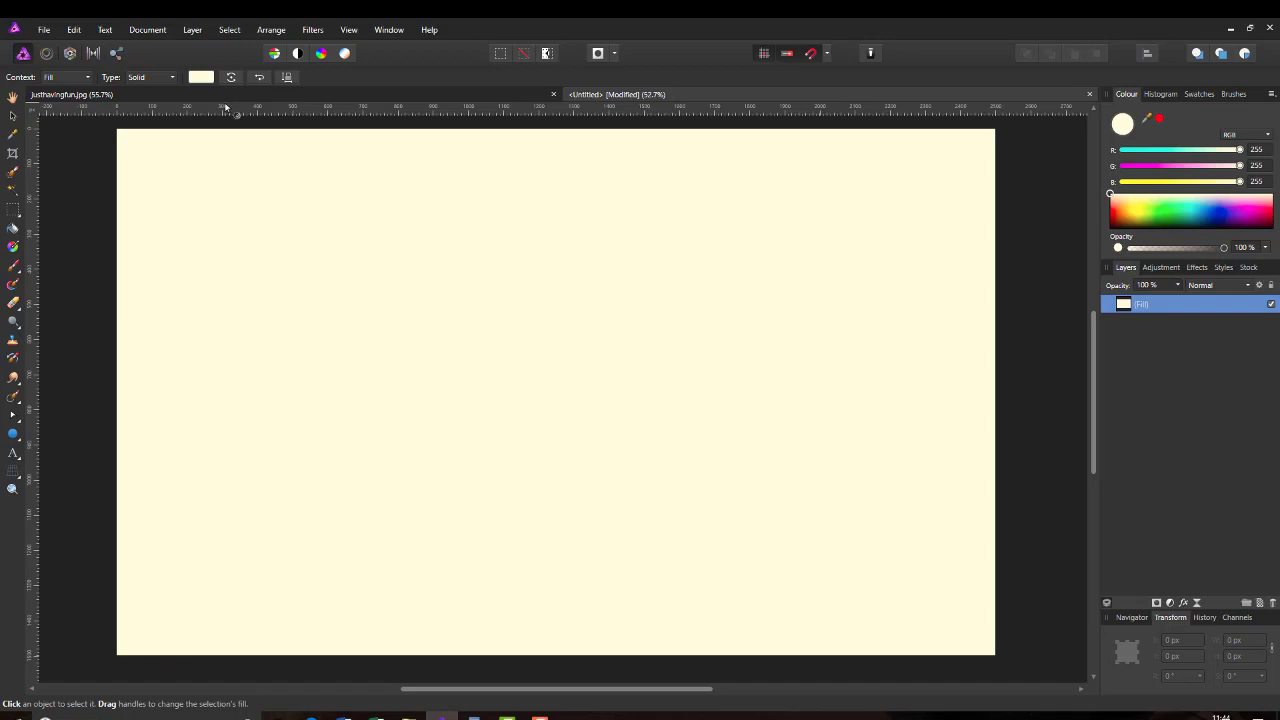
key("ctrl+z")
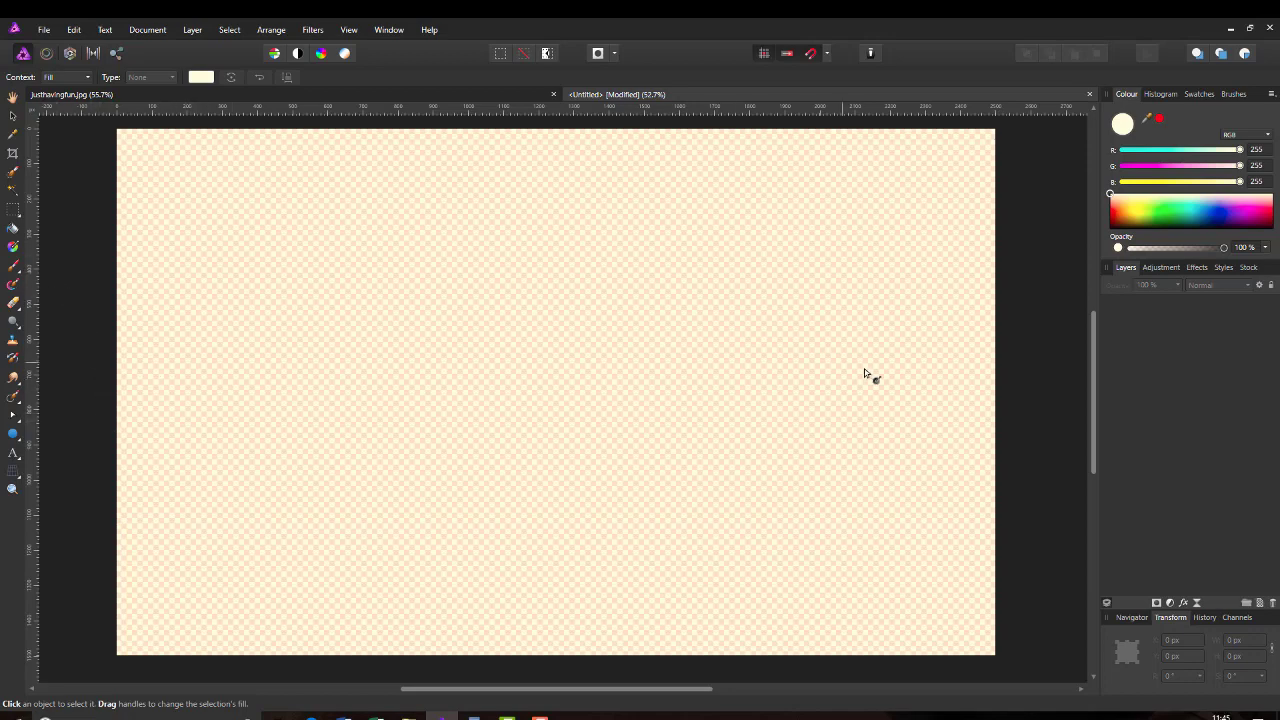
Step: Add a new pixel layer and try flood-filling it with cream
left_click(1261, 604)
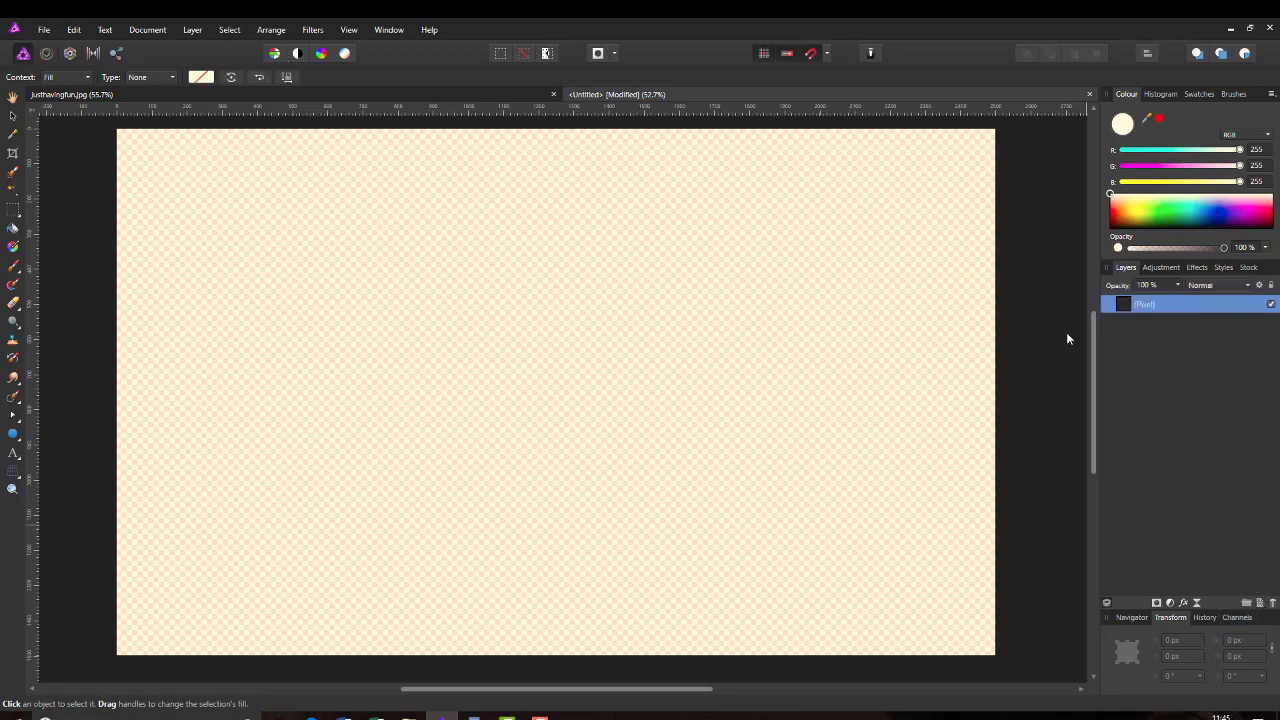
left_click(12, 229)
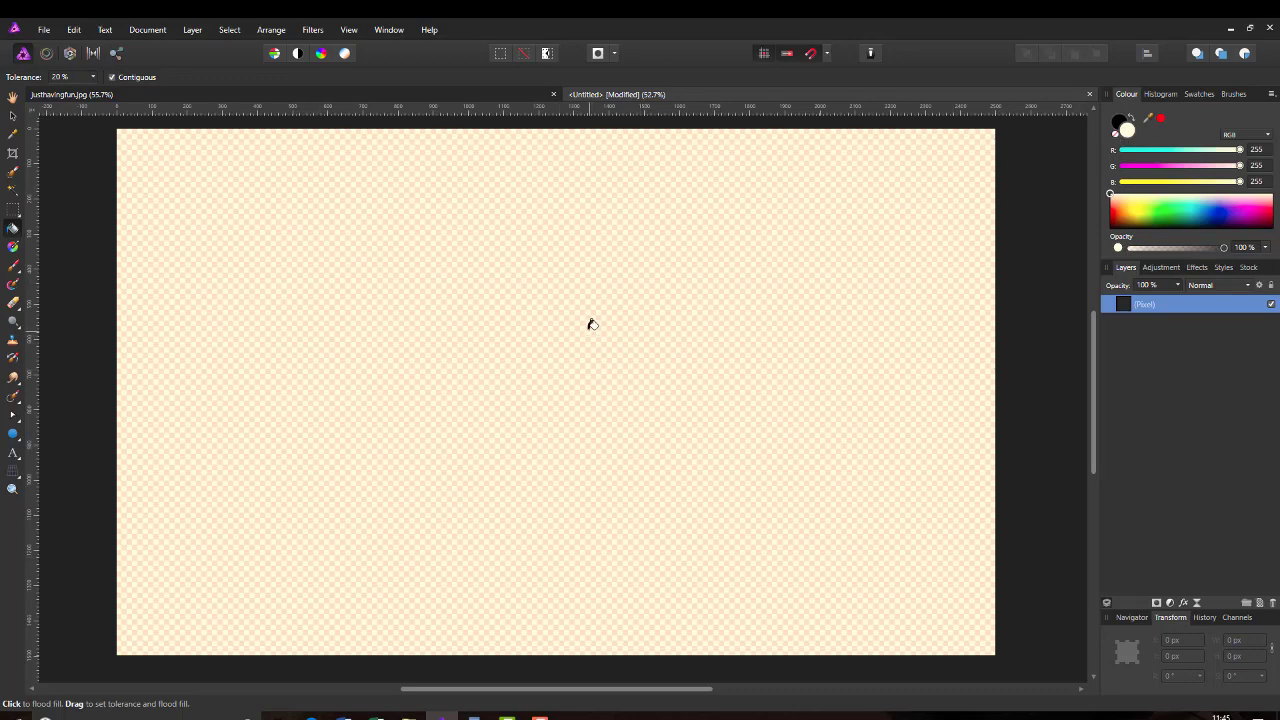
left_click(492, 434)
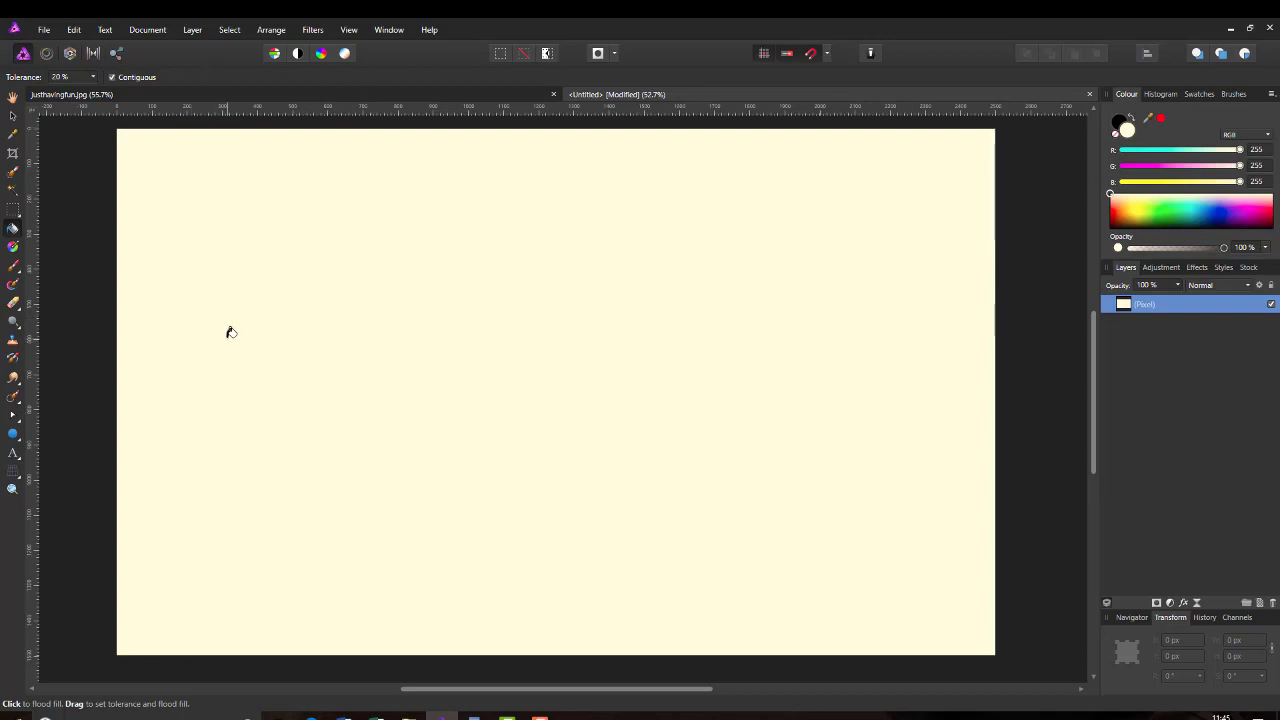
left_click(230, 332)
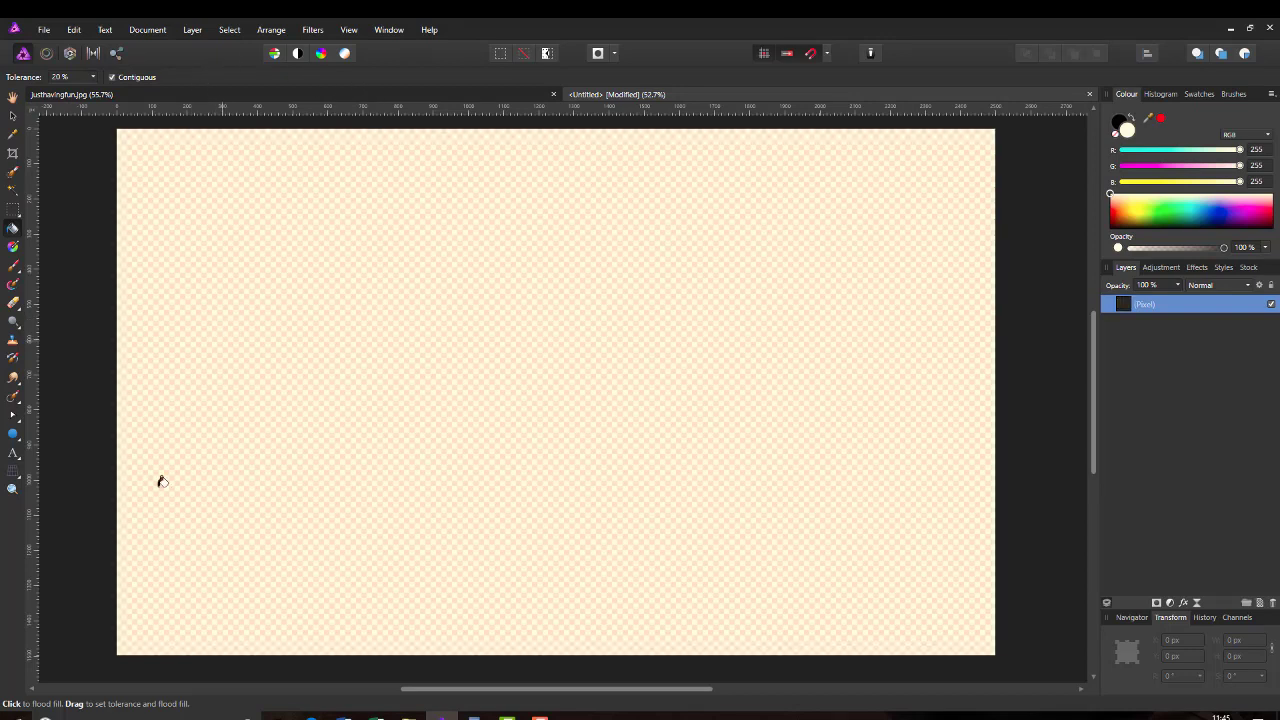
Step: Fill the layer with solid cream using the Fill Tool's Solid type
left_click(13, 248)
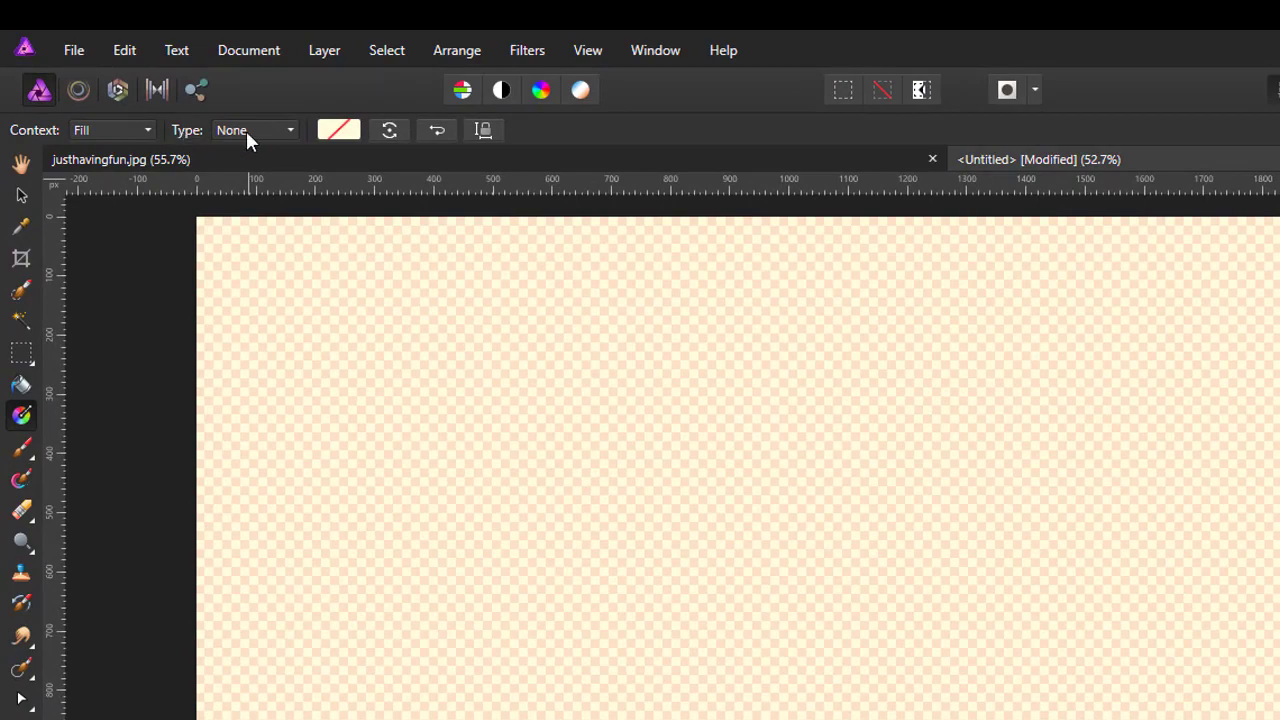
left_click(291, 132)
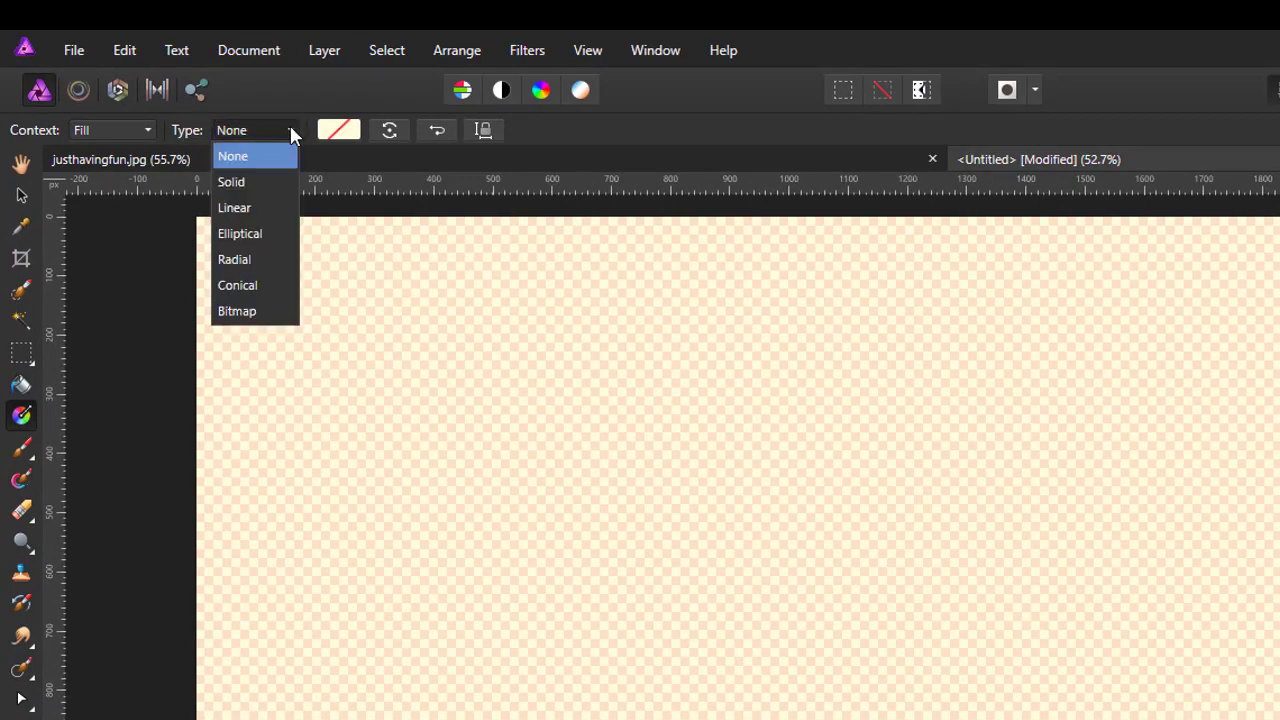
left_click(230, 182)
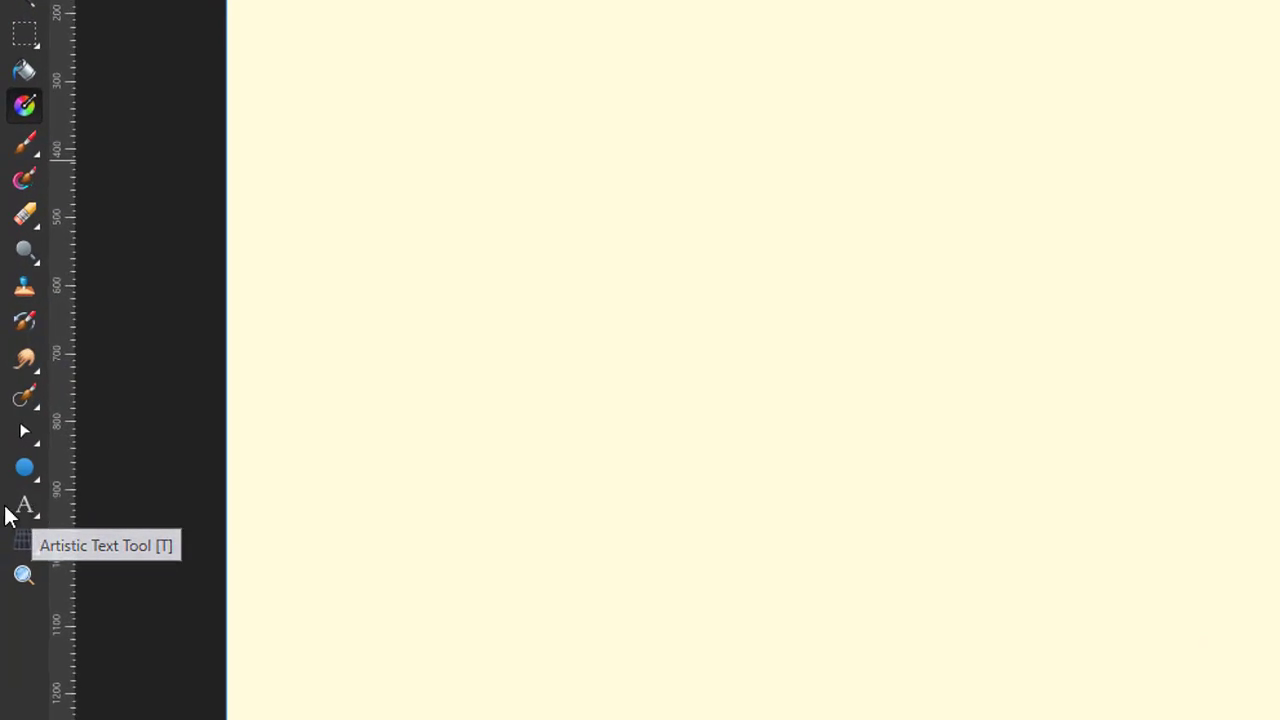
Step: Create an empty 94.5 pt artistic text object near the canvas top-left
left_click(39, 514)
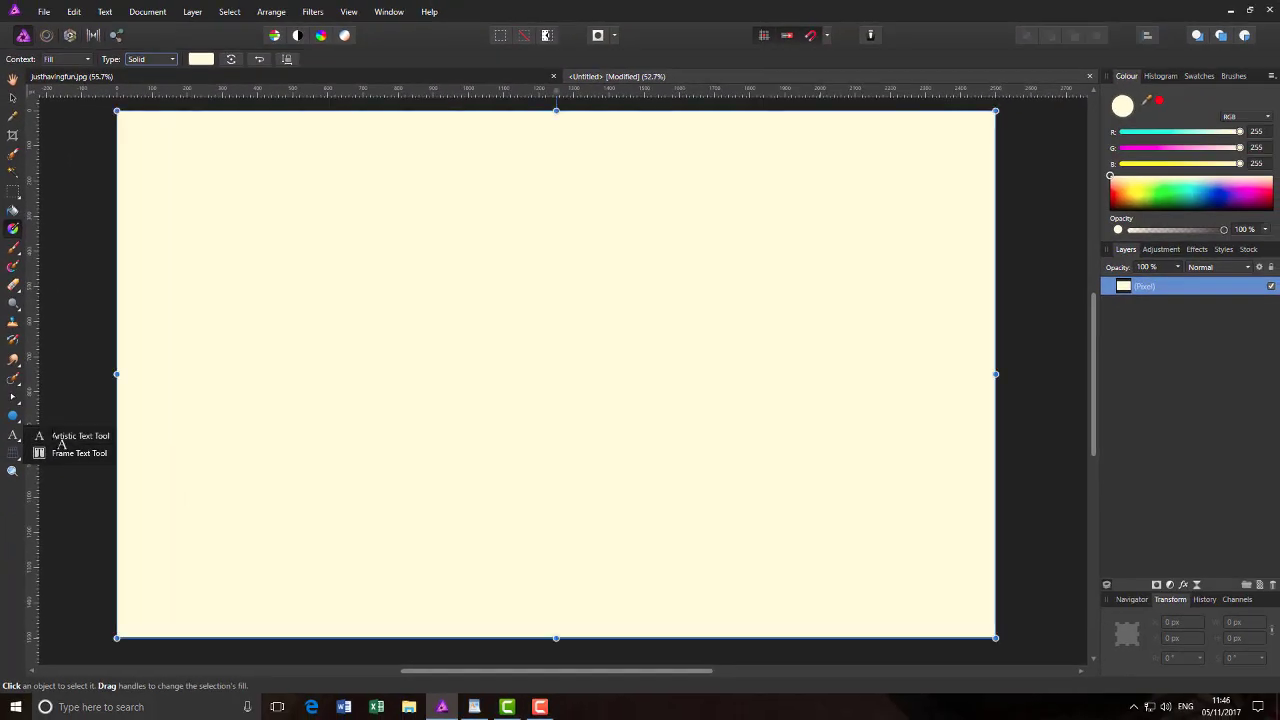
left_click(101, 507)
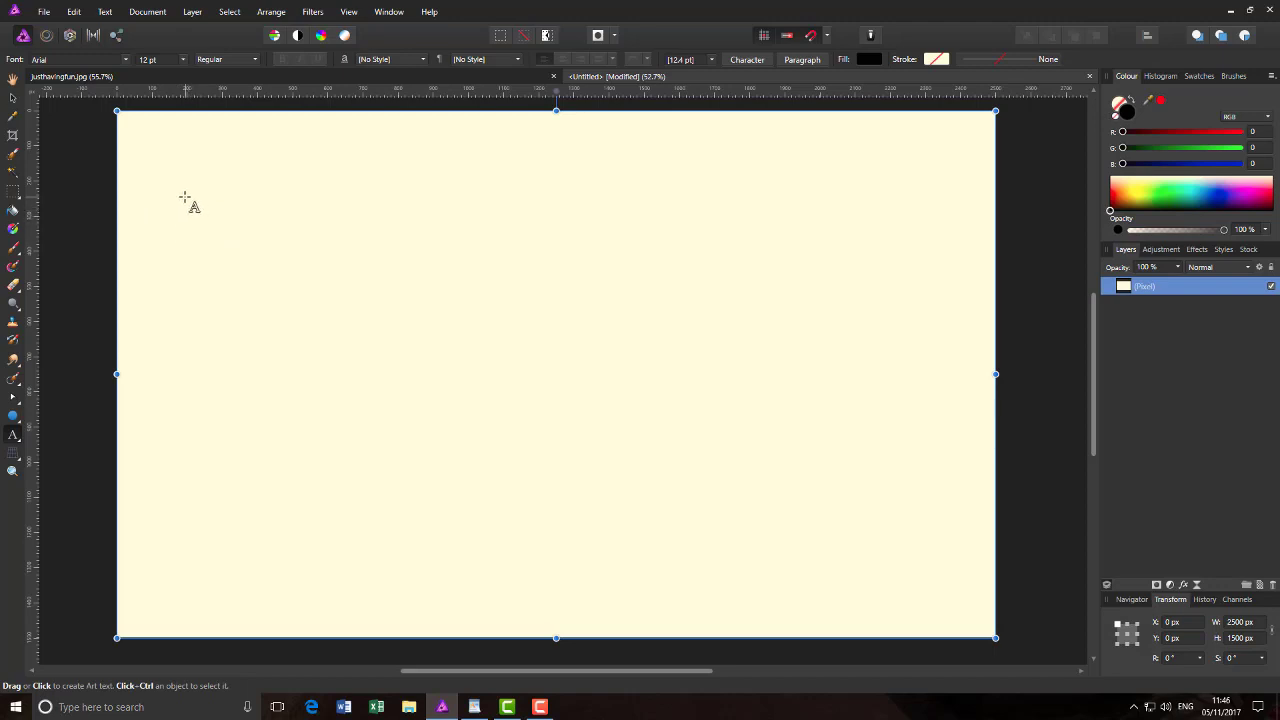
left_click_drag(184, 199, 286, 296)
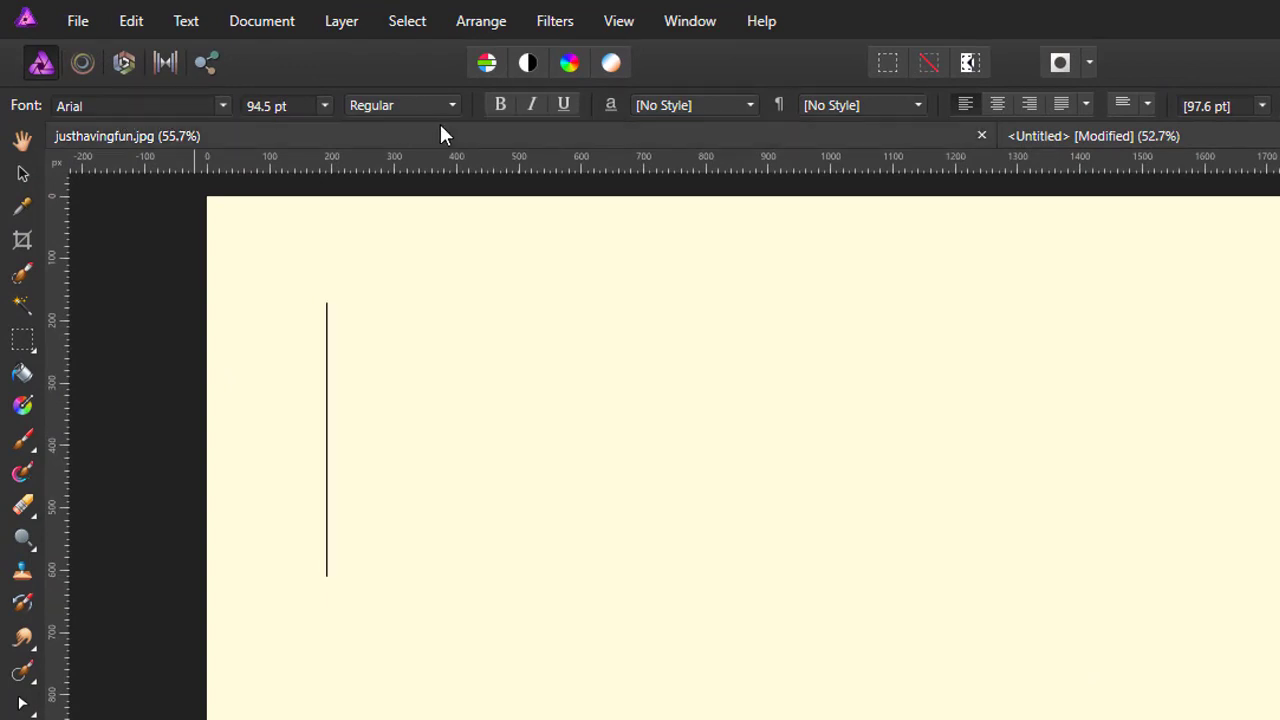
Step: Replace the Arial font name with 'j' to filter the font list
left_click(223, 105)
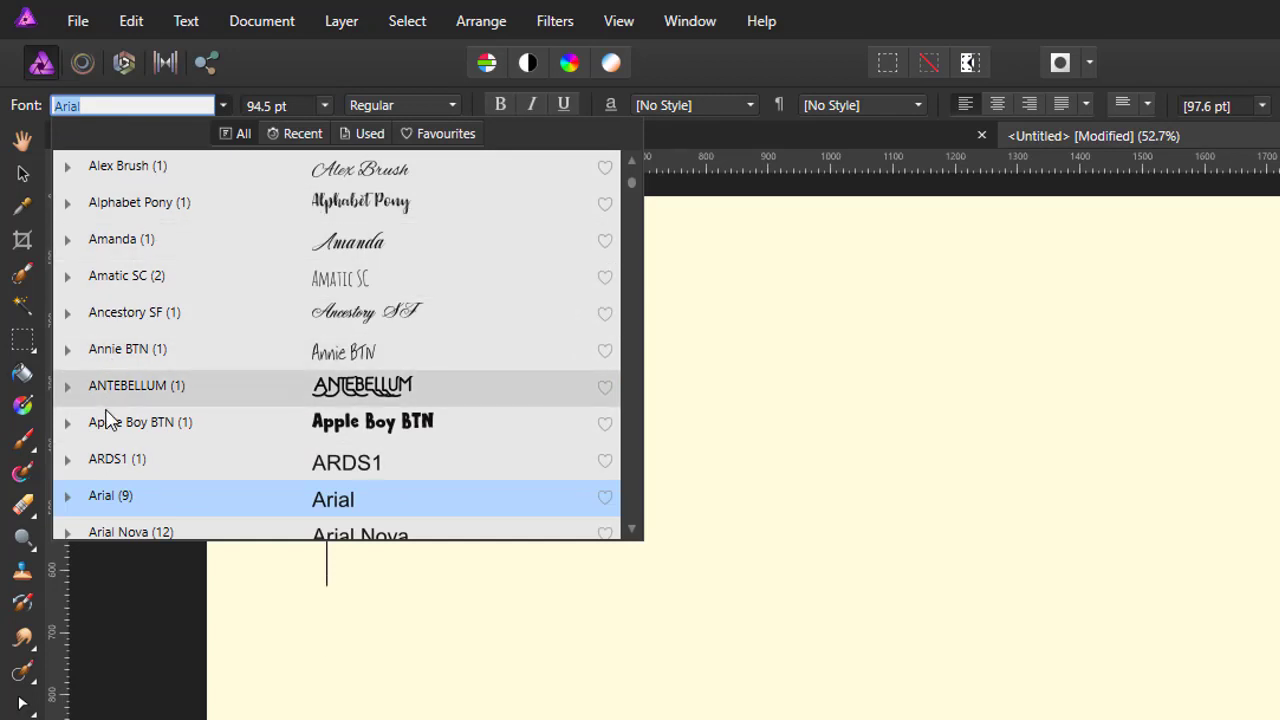
left_click(77, 105)
left_click_drag(90, 104, 56, 117)
type("j")
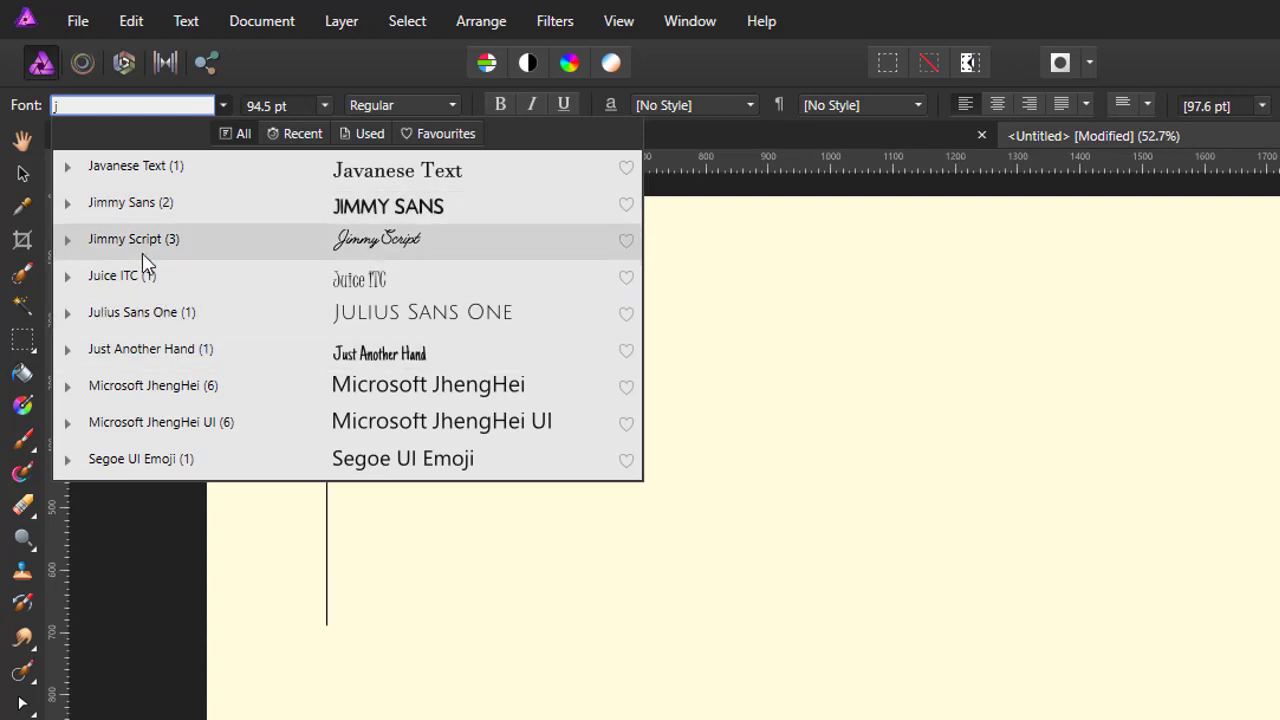
Step: Preview the styles of the Jimmy Script and Microsoft JhengHei font families
left_click(68, 244)
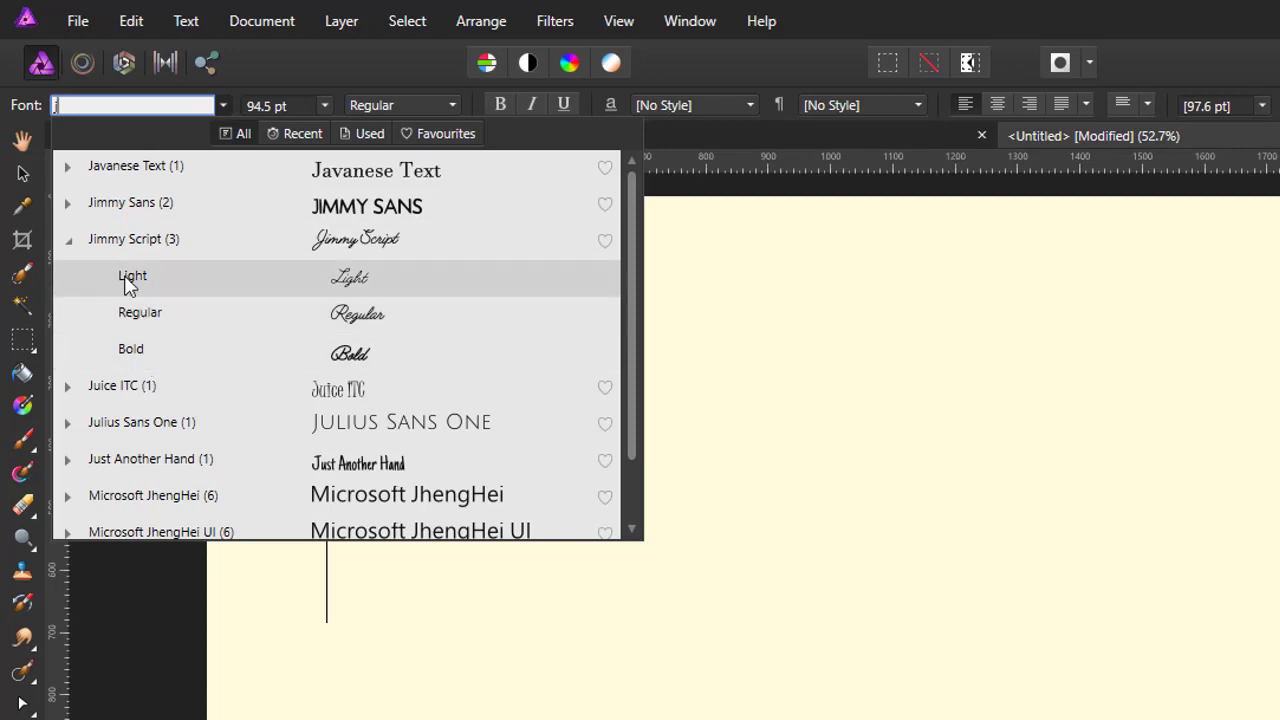
left_click(68, 242)
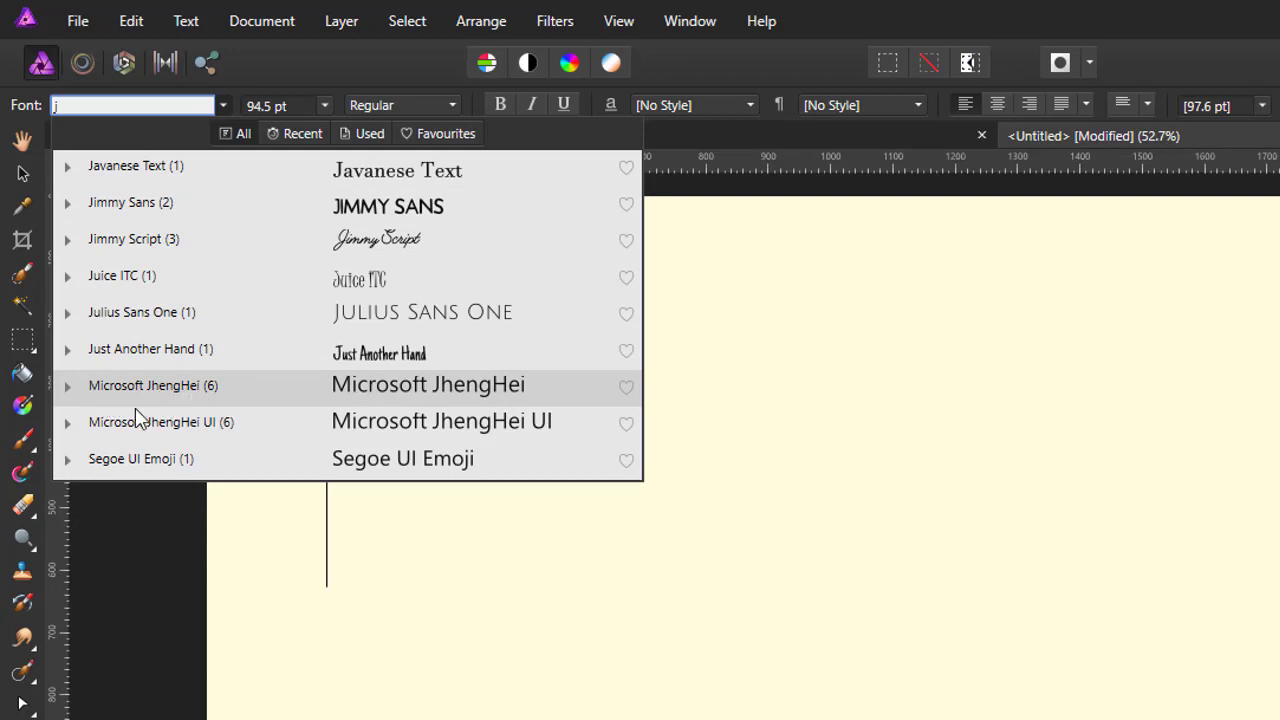
left_click(69, 386)
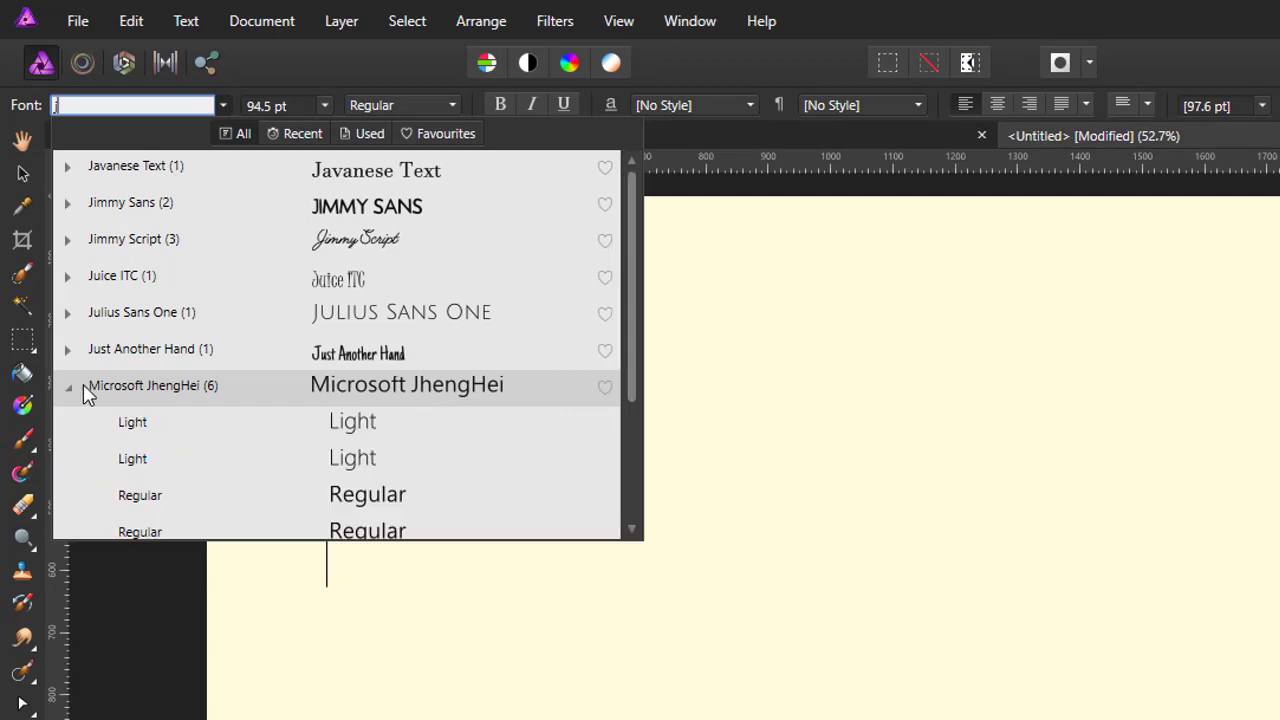
scroll(252, 371, "down", 1)
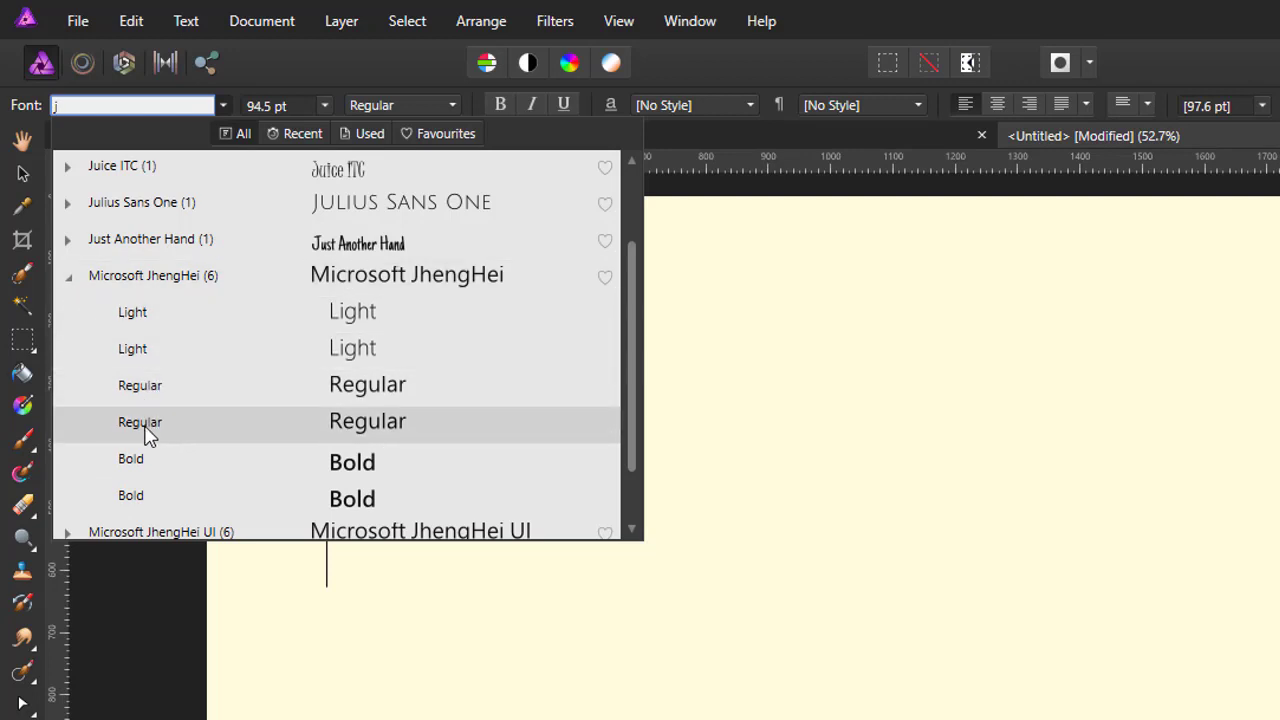
left_click(70, 280)
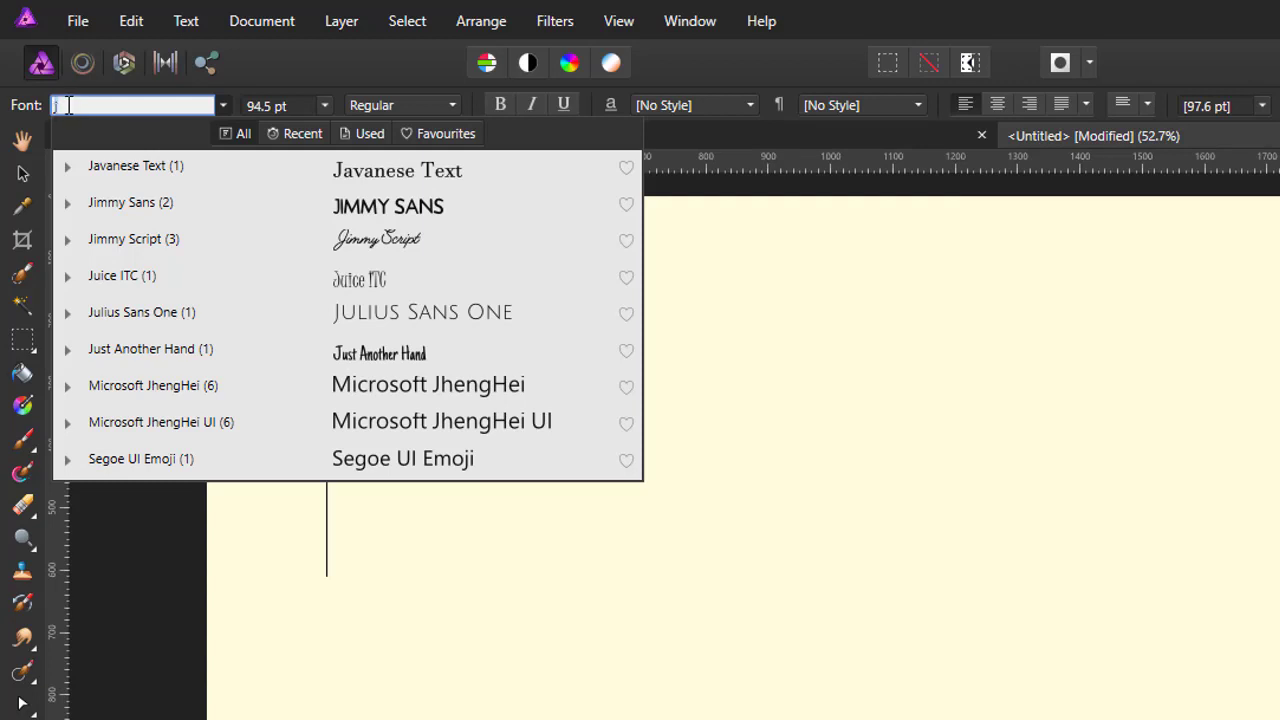
Step: Filter fonts with 'be', choose Berkshire Swash, and drag a new art-text frame
key("BackSpace")
type("be")
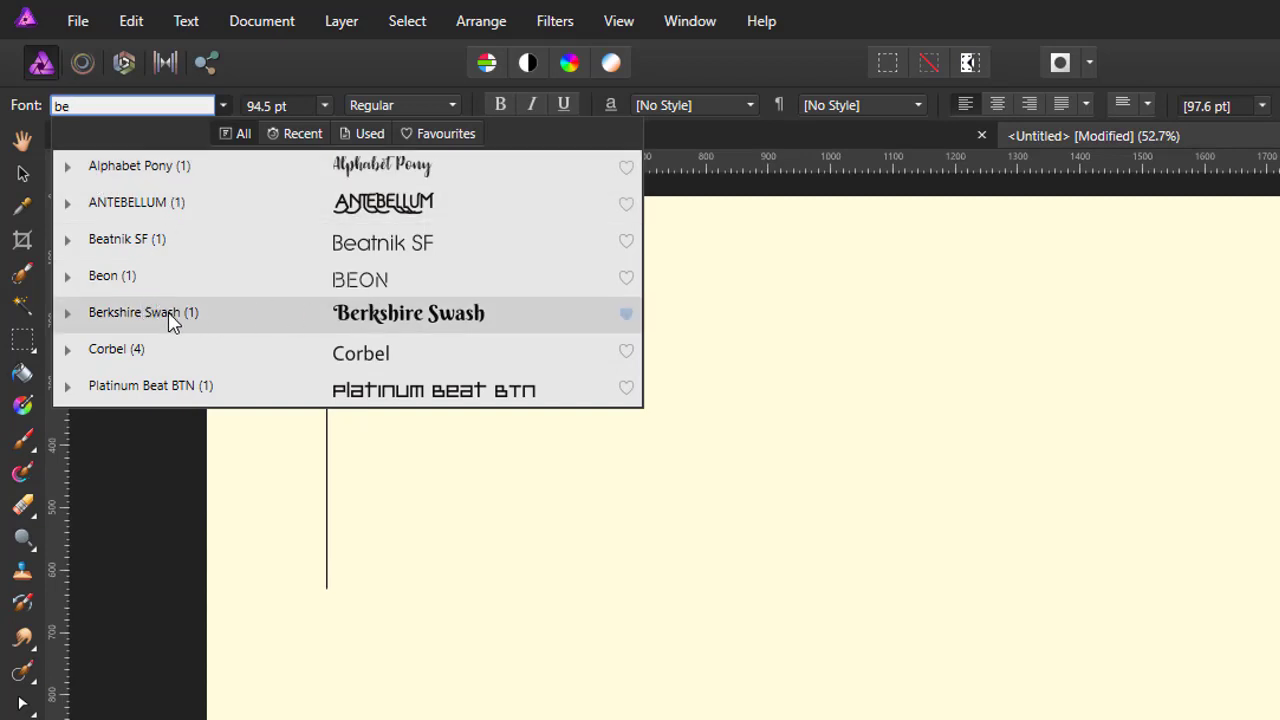
left_click(137, 318)
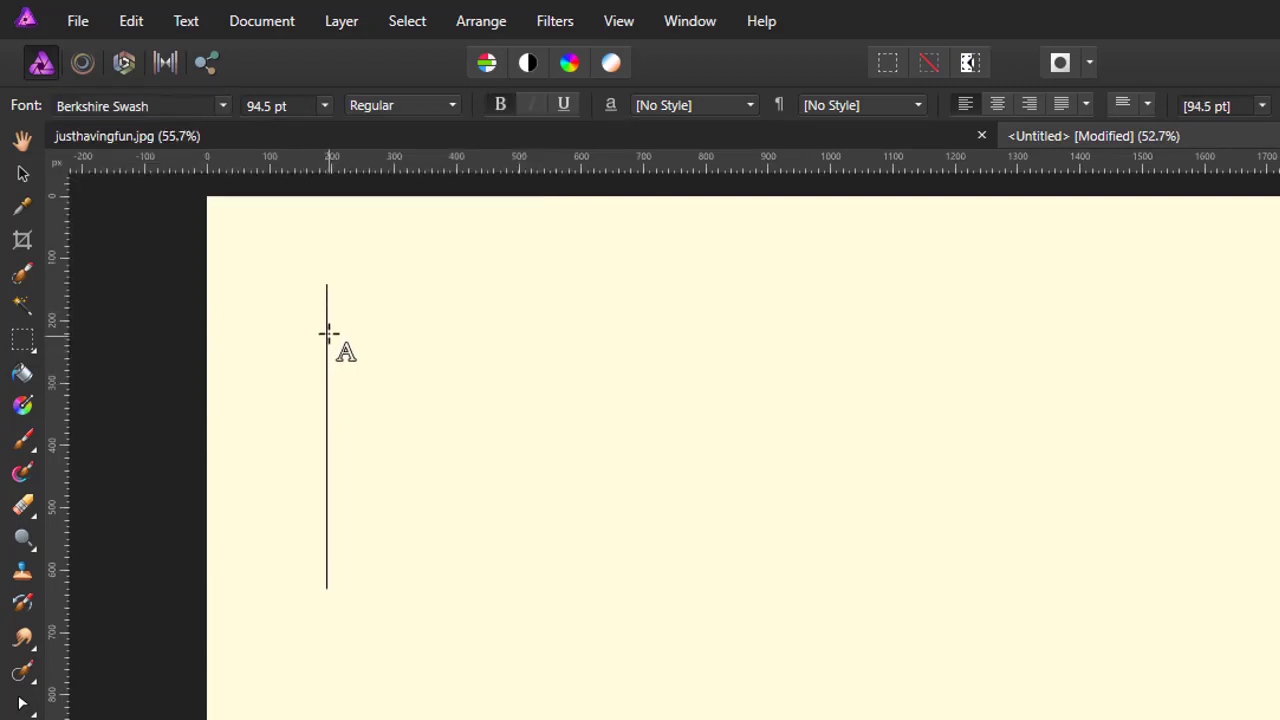
left_click_drag(326, 308, 446, 580)
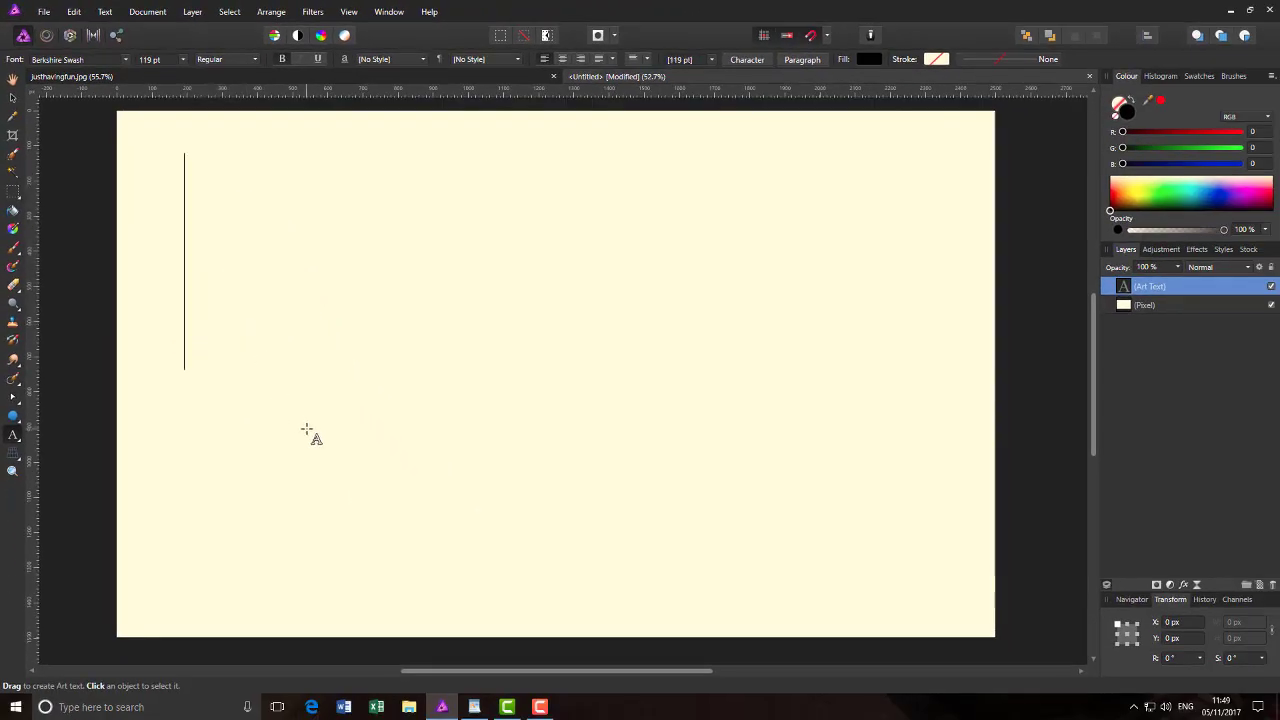
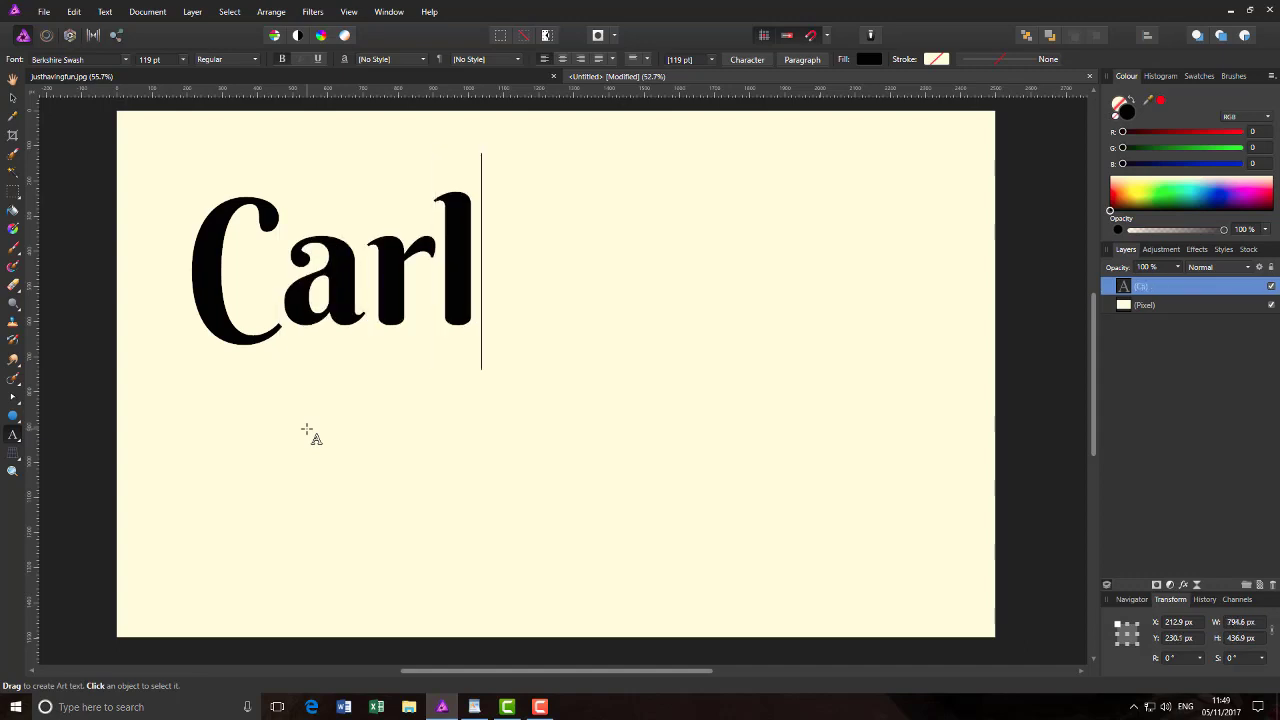
key("Return")
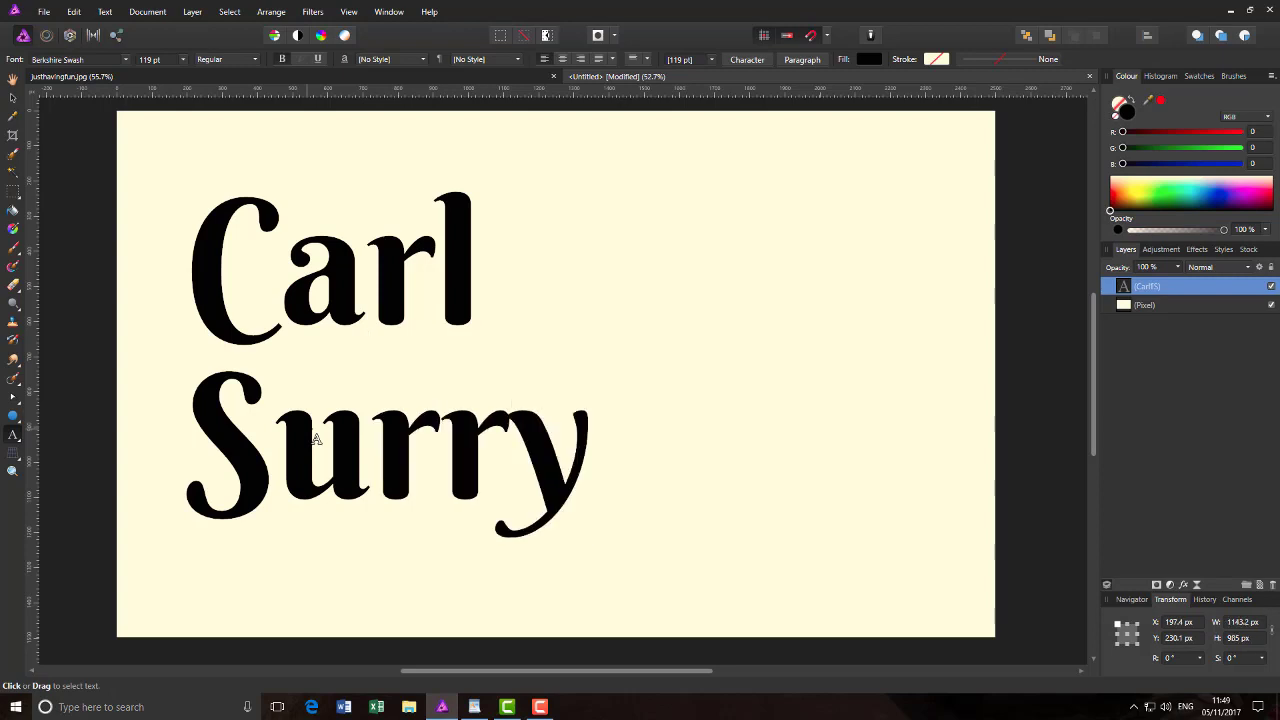
key("Escape")
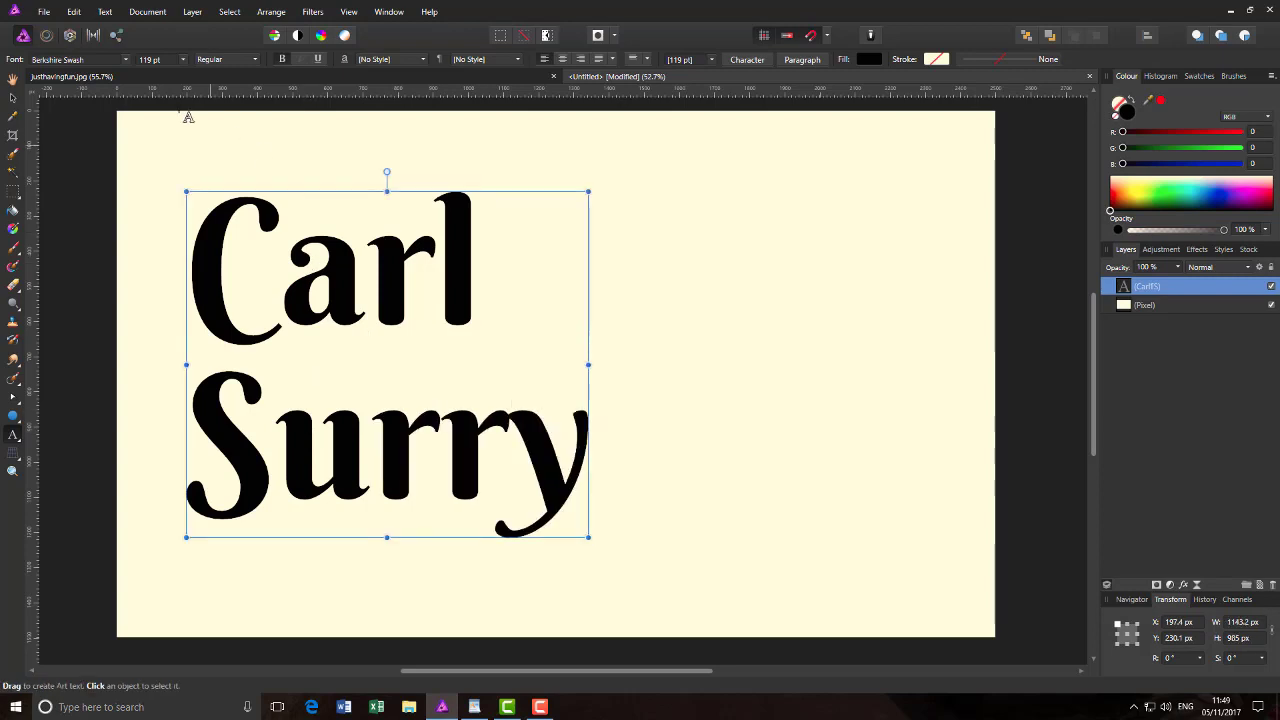
left_click(12, 102)
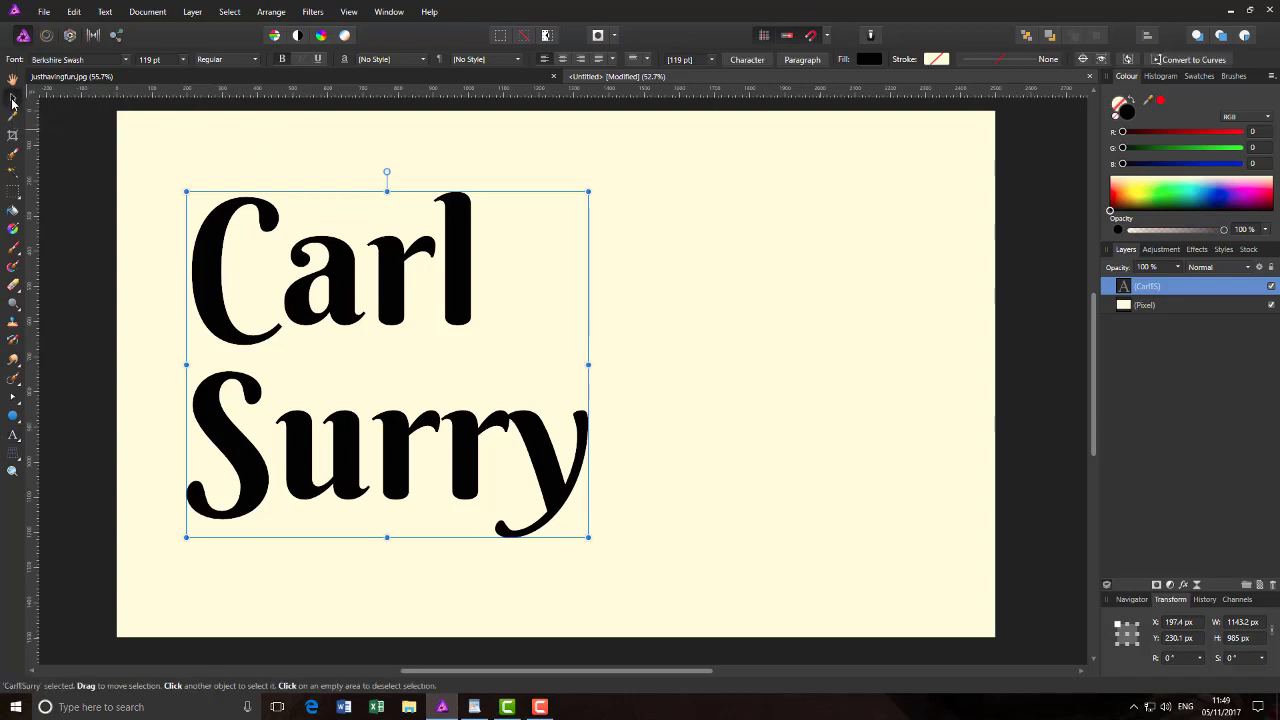
left_click_drag(360, 418, 535, 406)
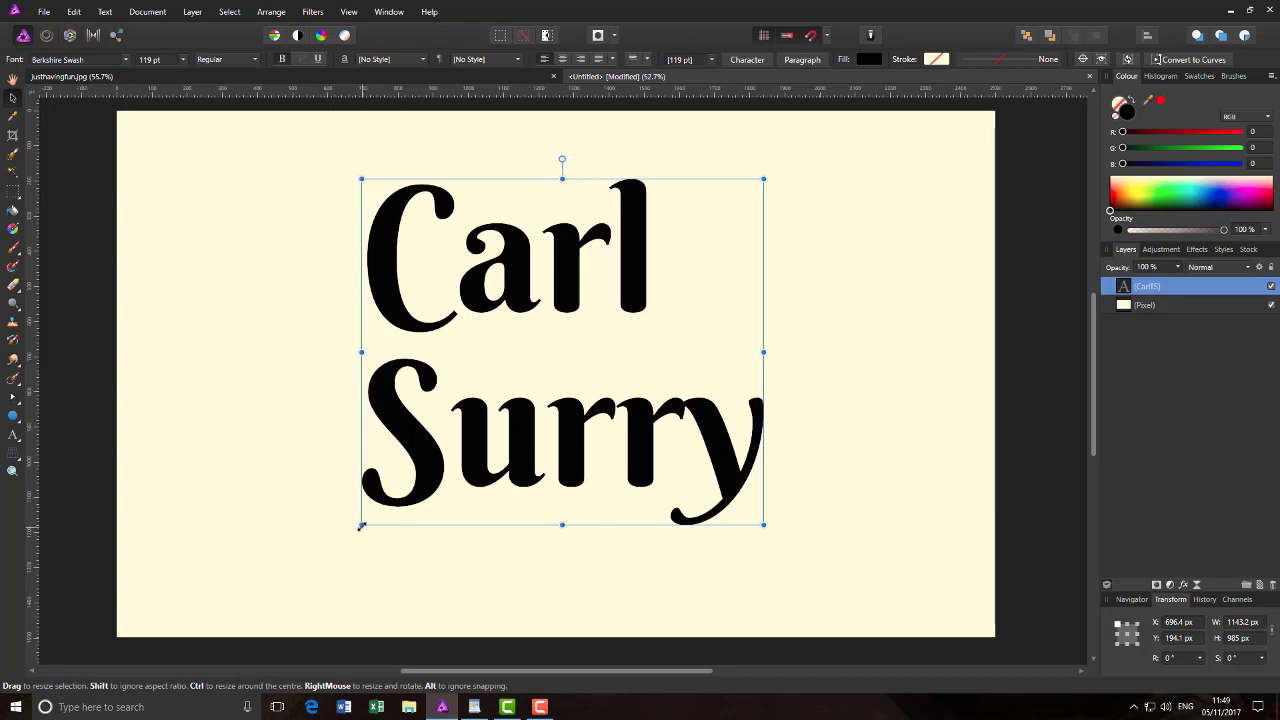
left_click_drag(363, 523, 304, 561)
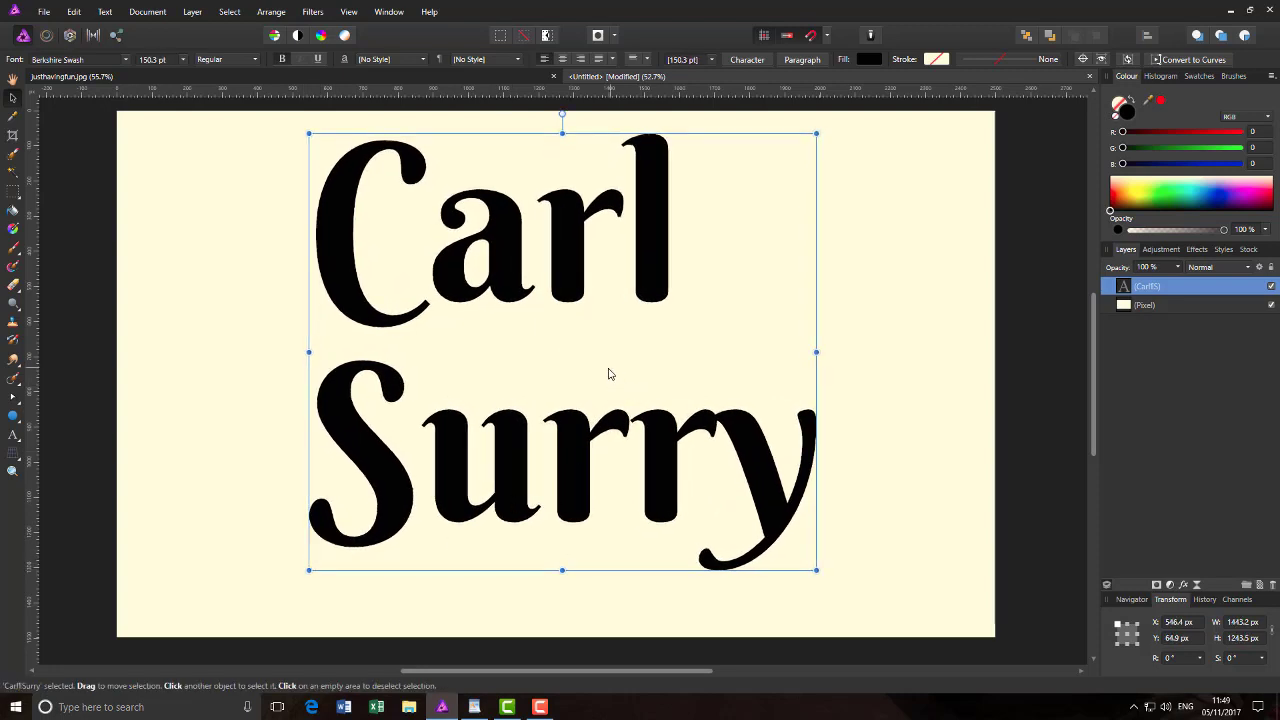
mouse_move(608, 374)
left_mouse_down()
mouse_move(594, 380)
mouse_move(606, 389)
left_mouse_up()
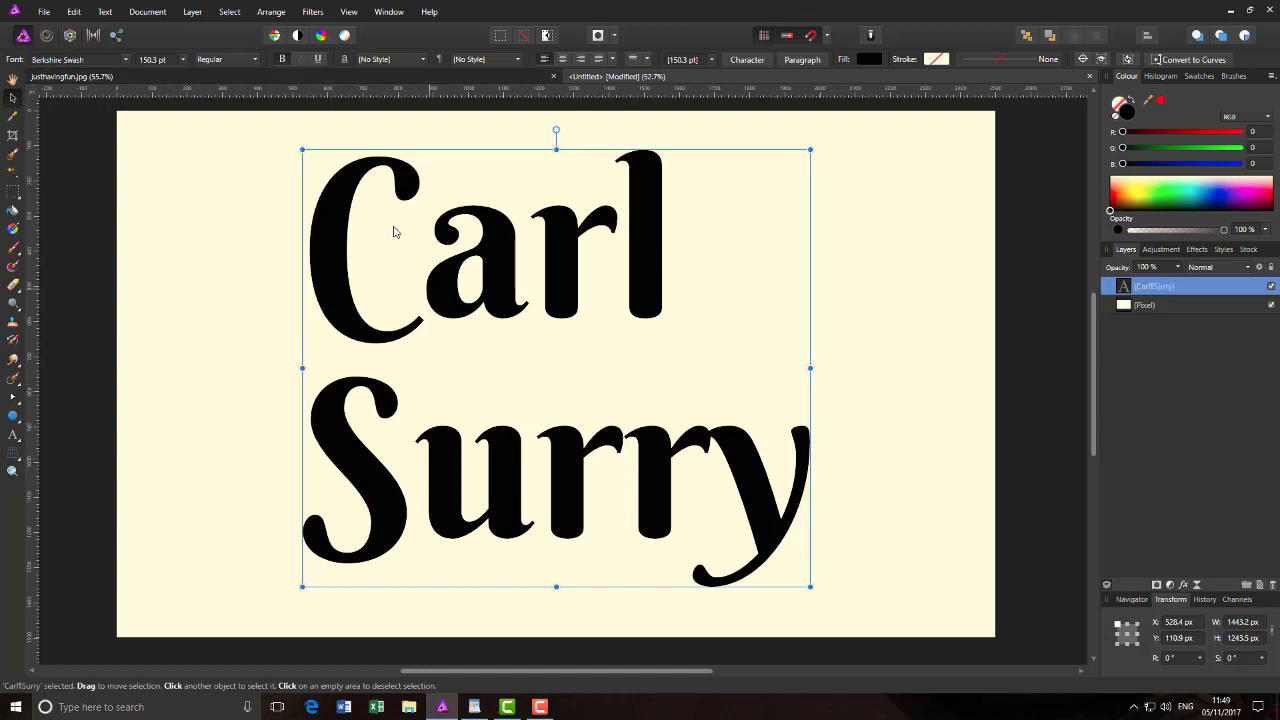
Step: Check the font style choices, finding only Regular, and leave them unchanged
left_click(255, 61)
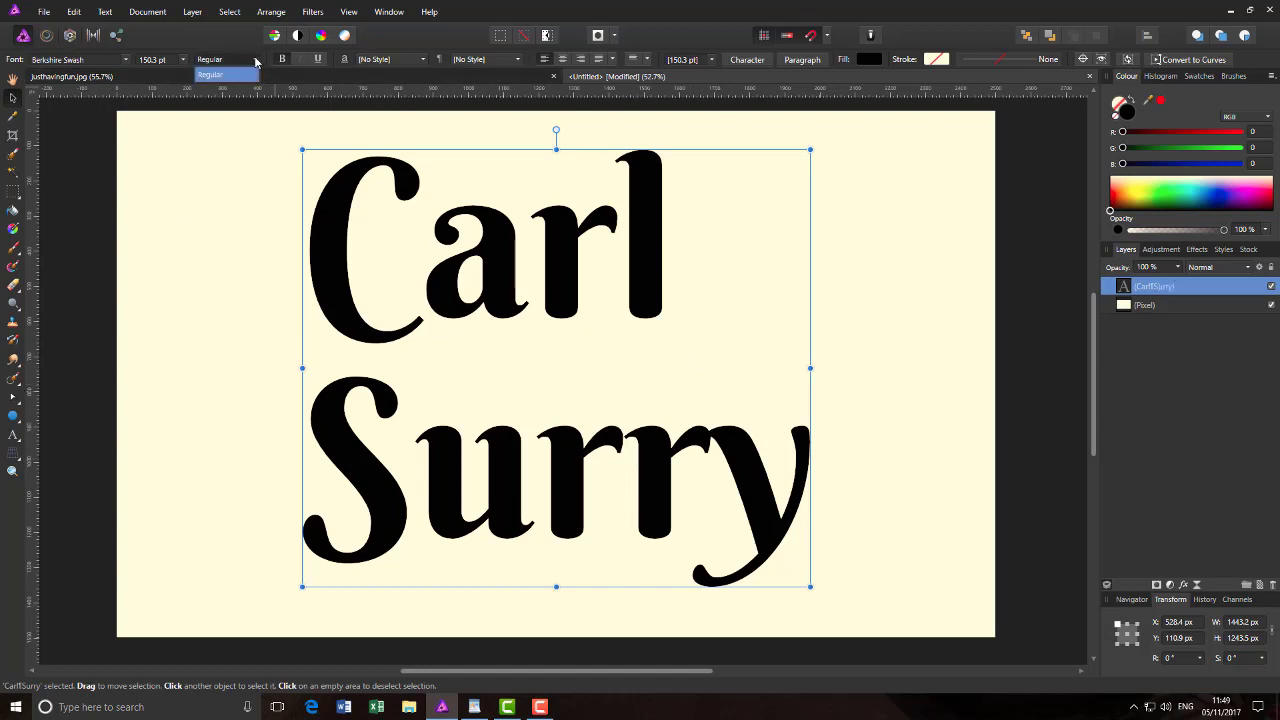
left_click(256, 62)
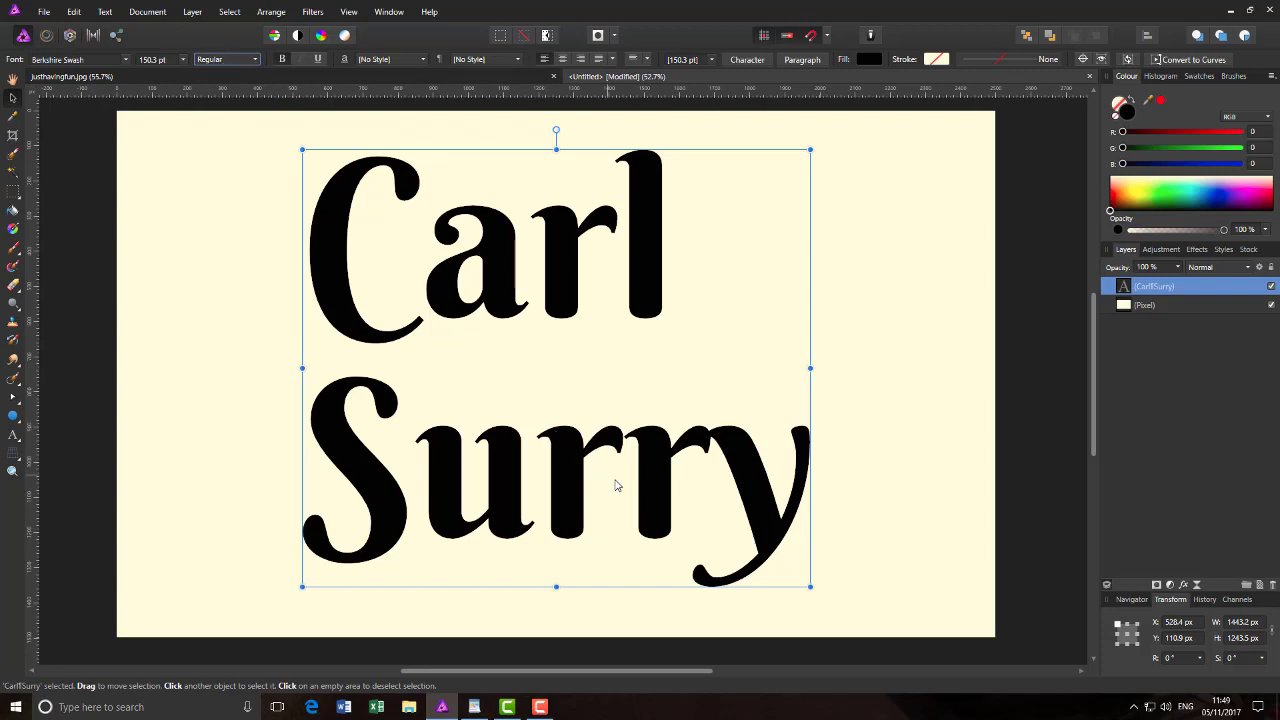
left_click(255, 60)
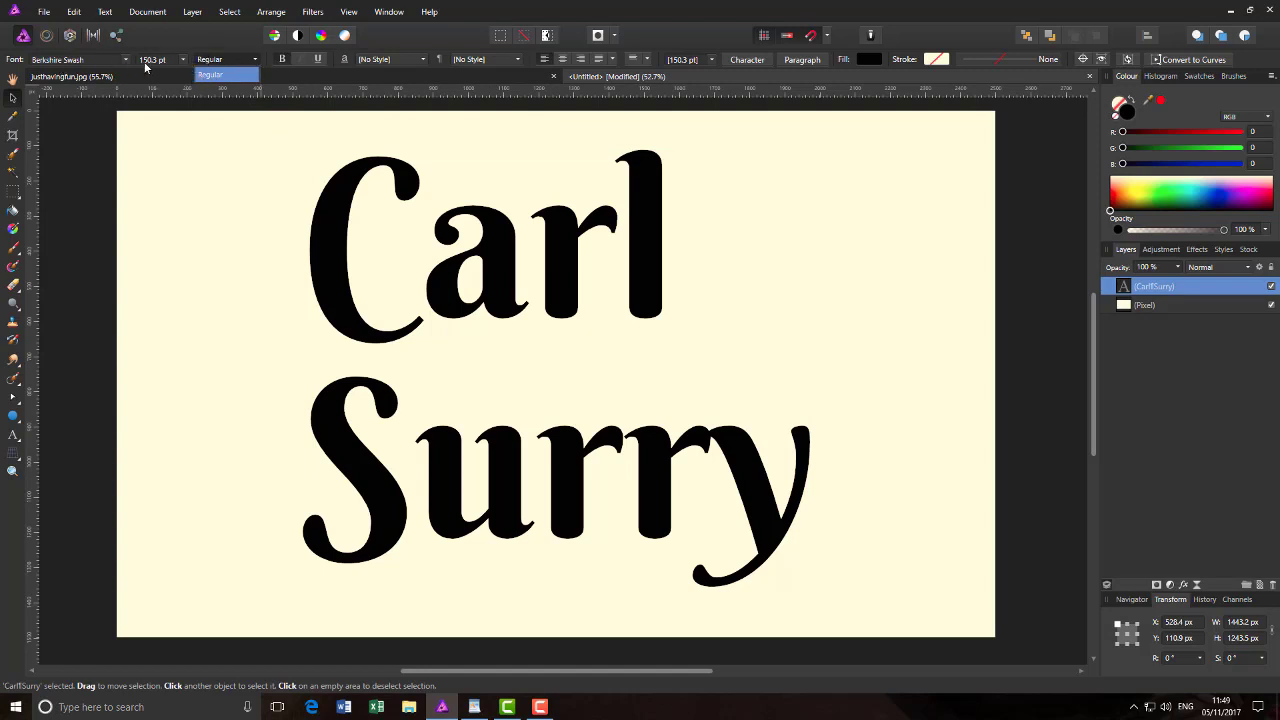
left_click(254, 63)
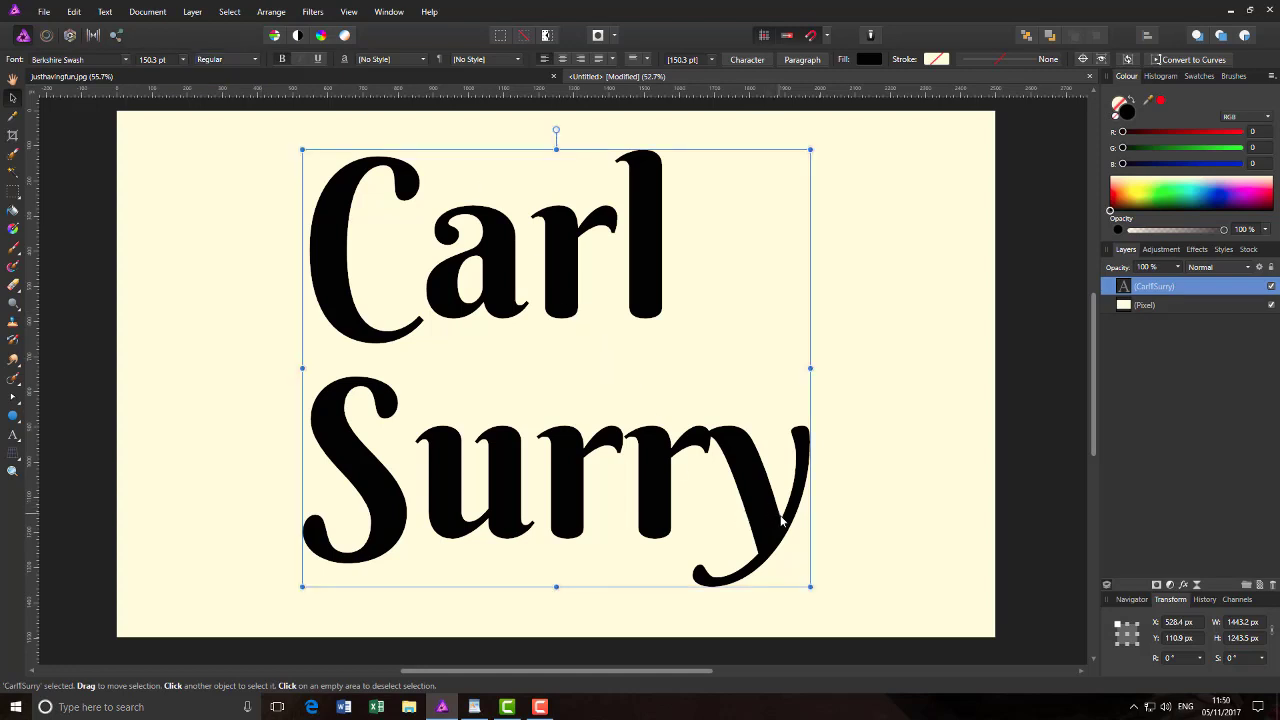
left_click(13, 435)
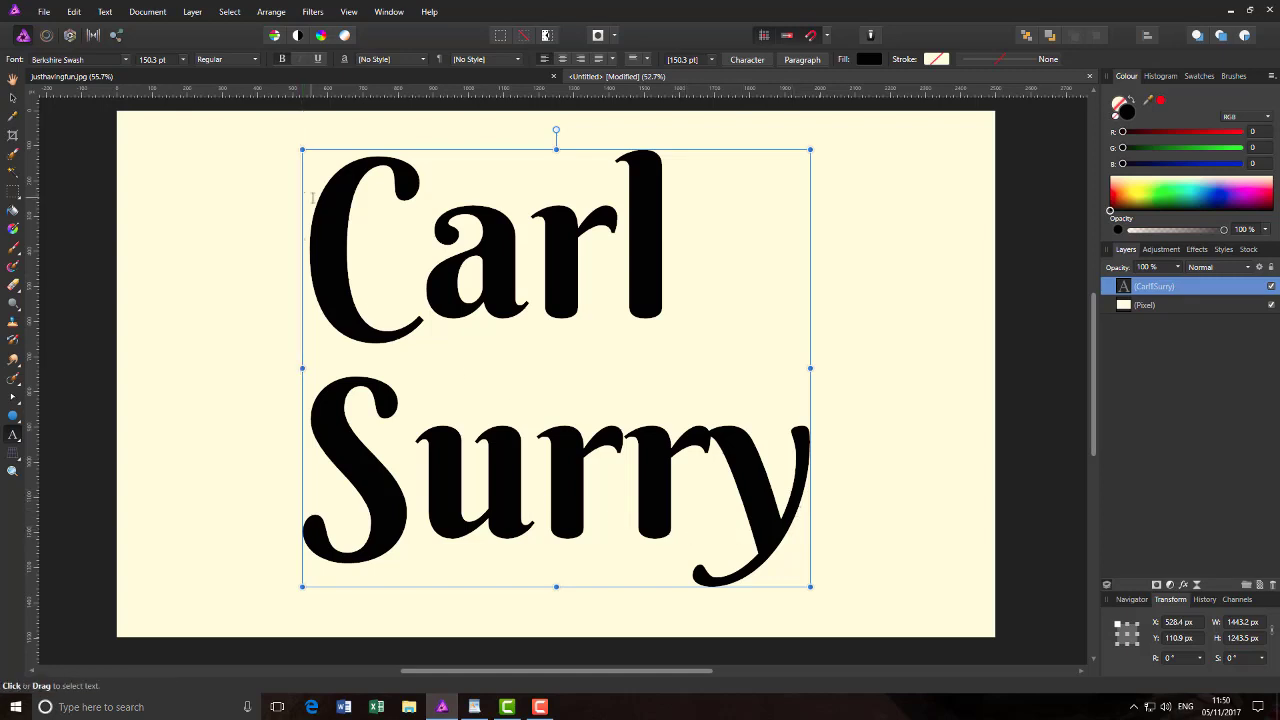
left_click(808, 528)
left_click_drag(803, 492, 302, 250)
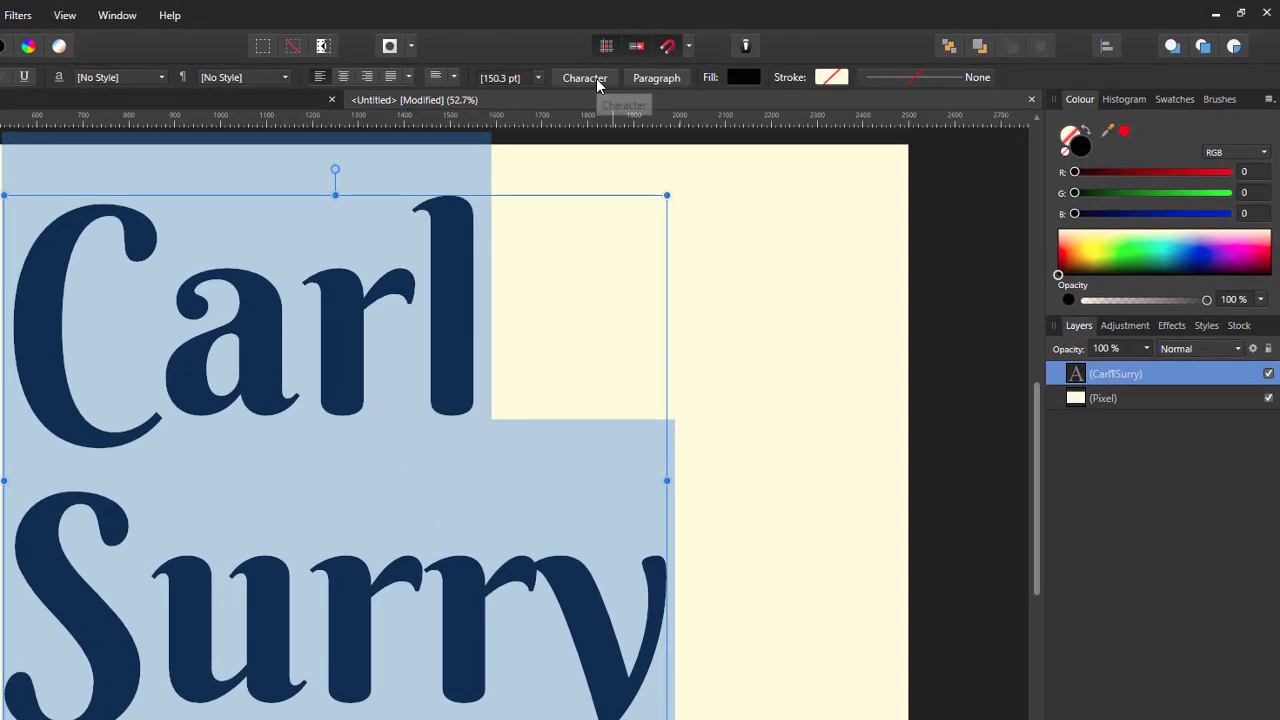
Step: Set the Character panel's Shear to -14° for the lettering, then close the panel
left_click(596, 78)
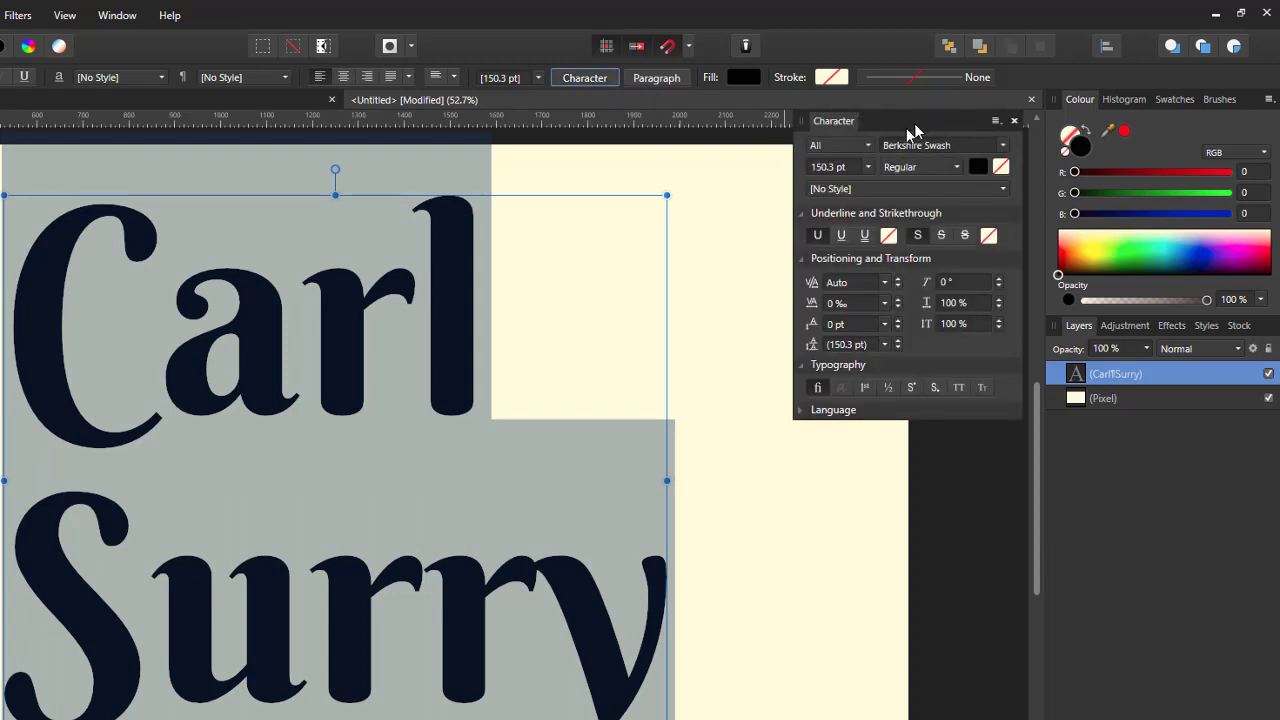
left_click_drag(914, 123, 848, 212)
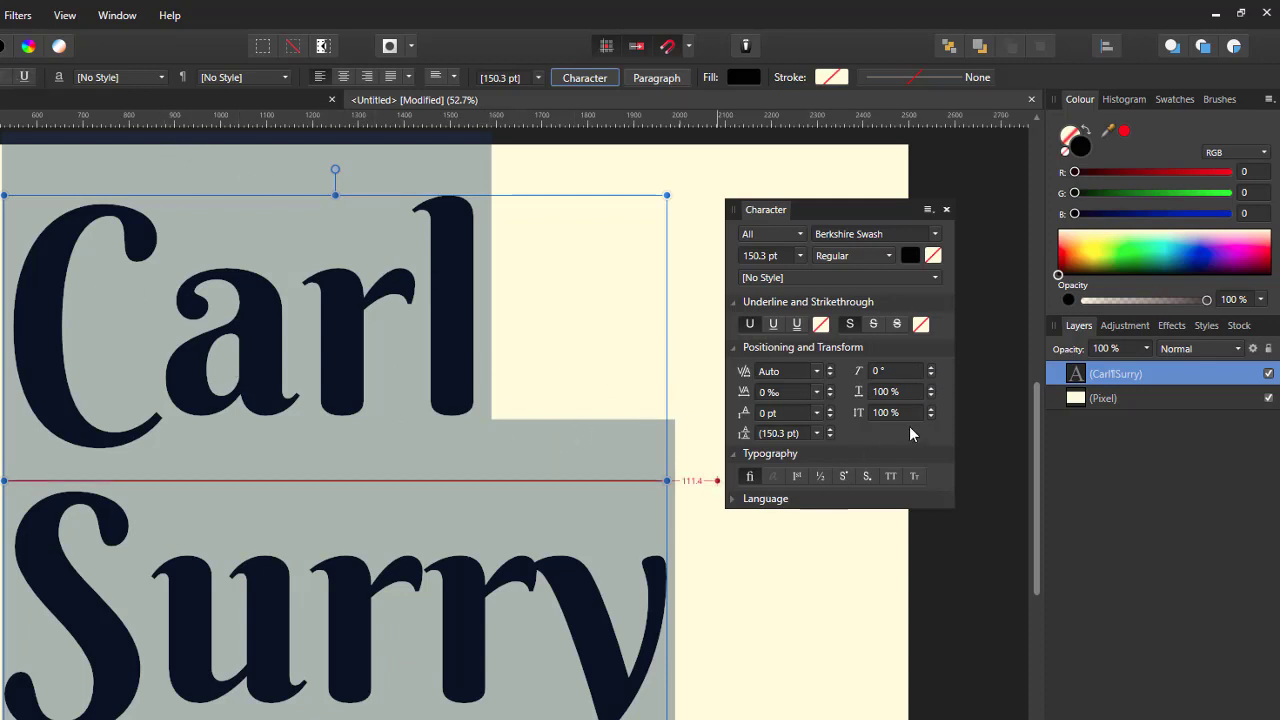
left_click(930, 377)
left_click(930, 377)
left_click(930, 377)
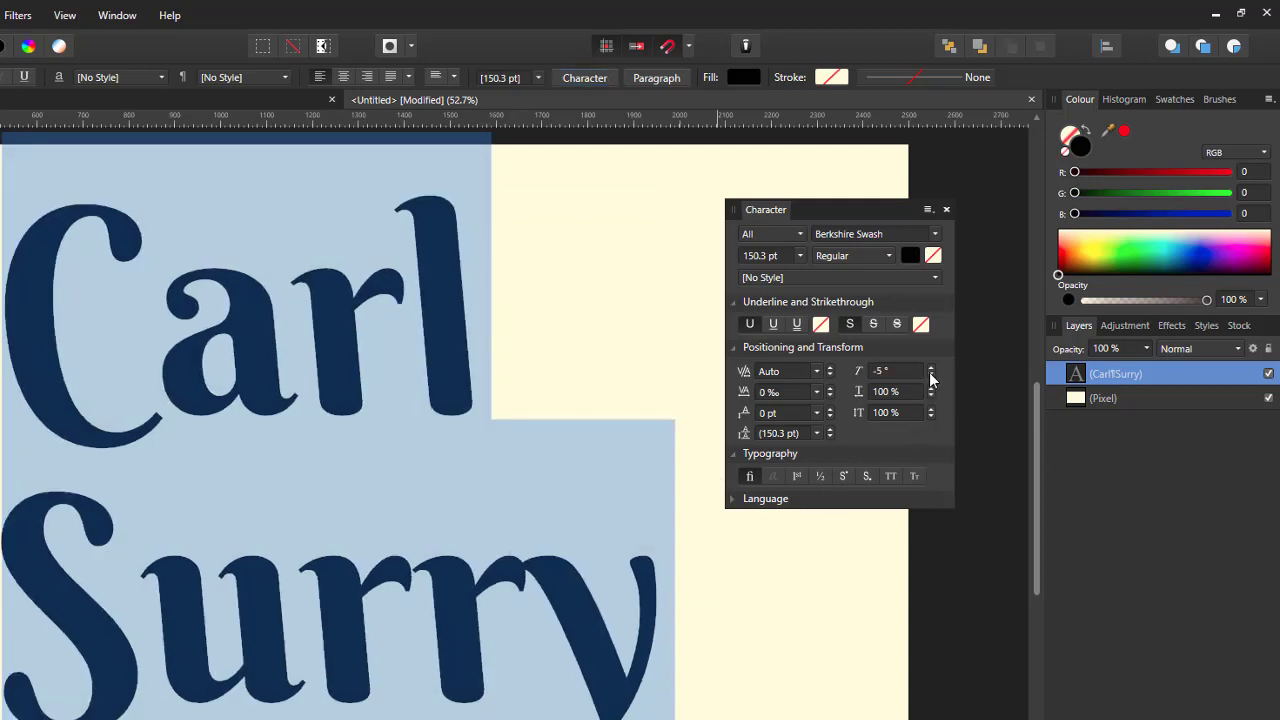
left_click(930, 377)
left_click(930, 377)
left_click(930, 377)
left_click(930, 377)
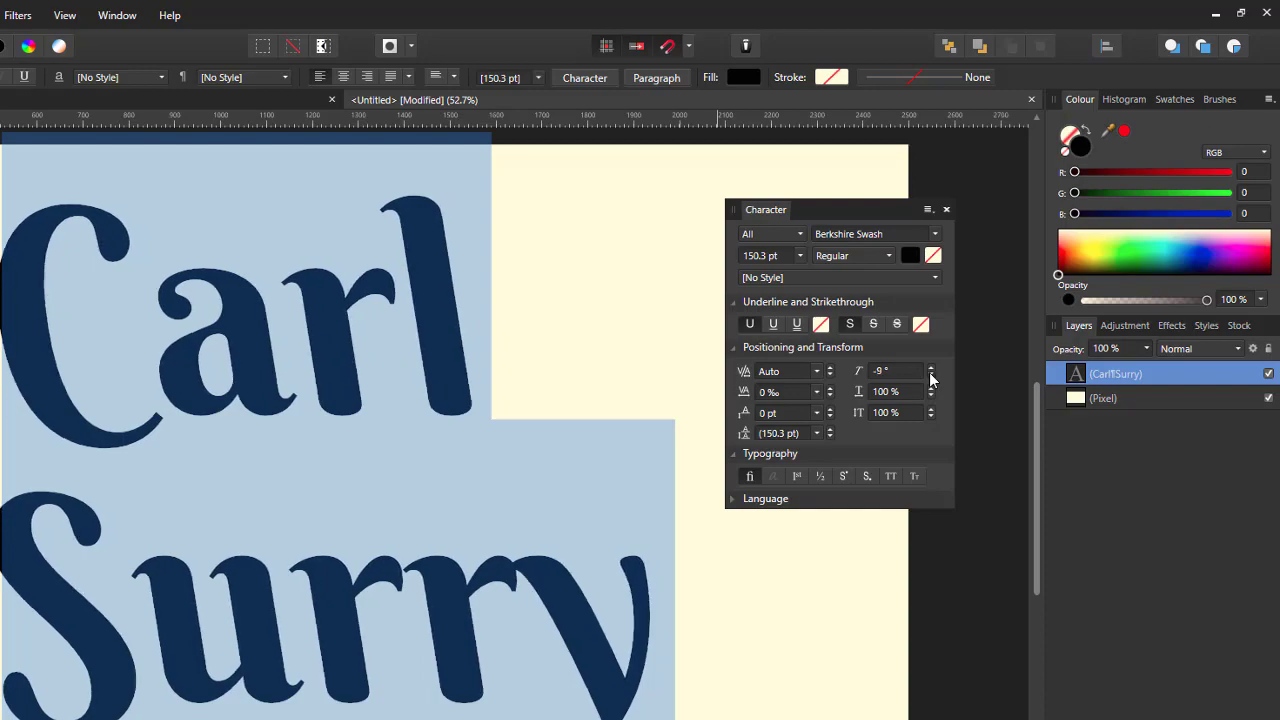
left_click(930, 377)
left_click(930, 377)
left_click(930, 377)
left_click(930, 377)
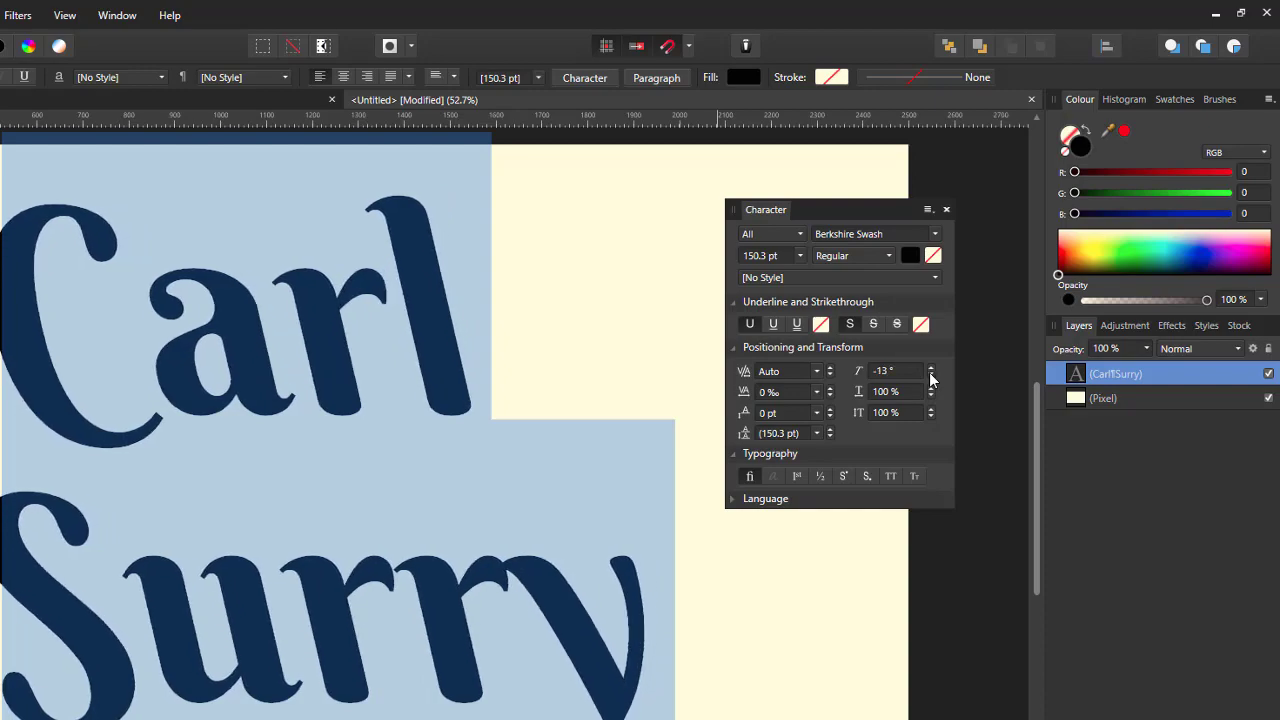
left_click(930, 377)
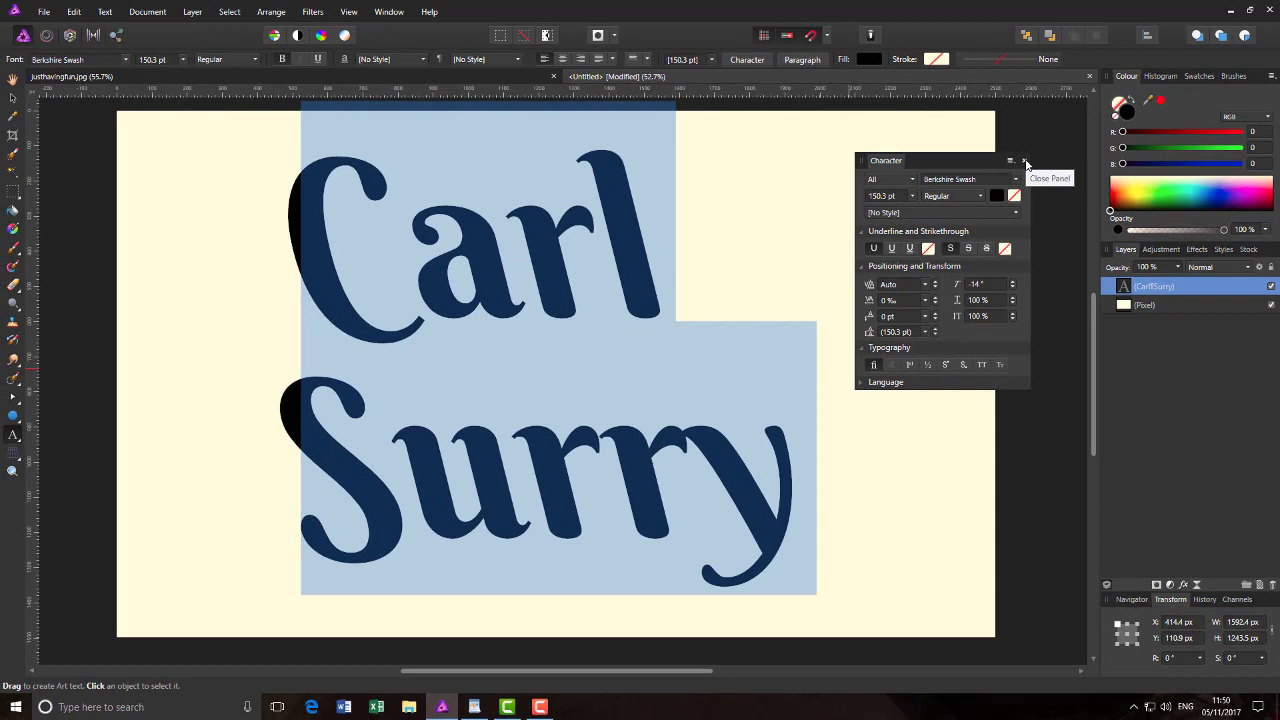
left_click(1025, 162)
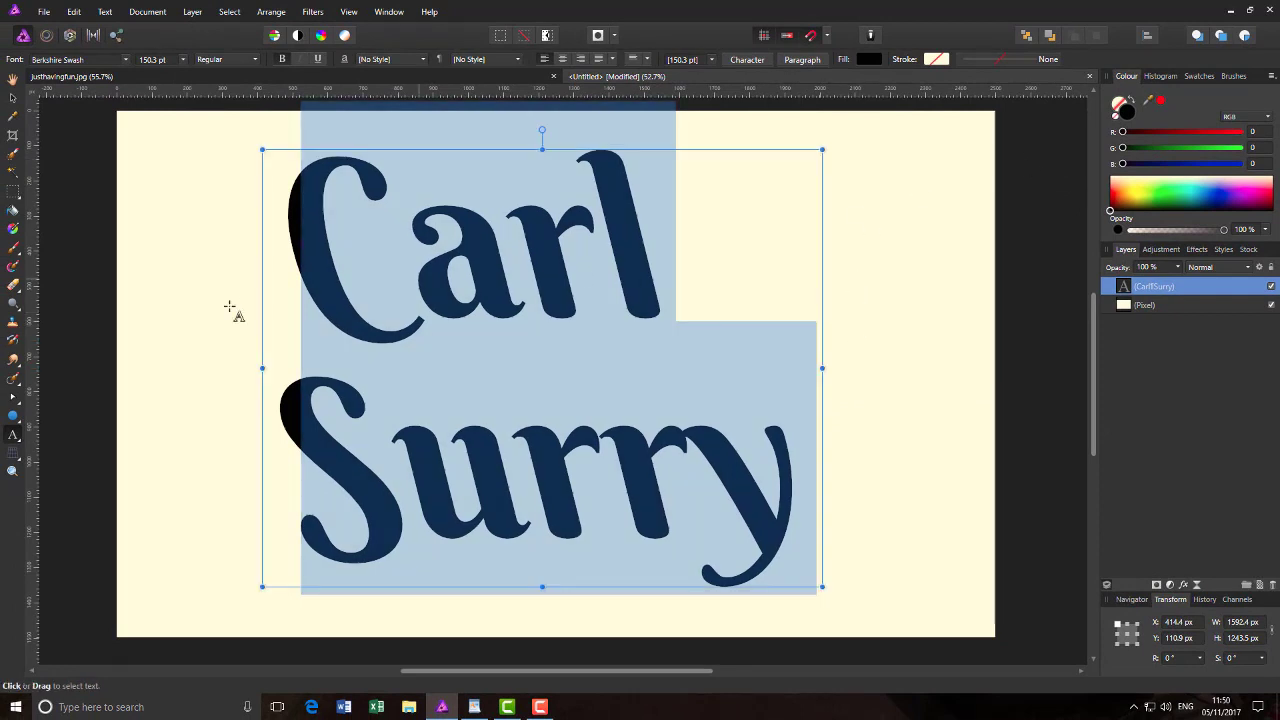
left_click(12, 98)
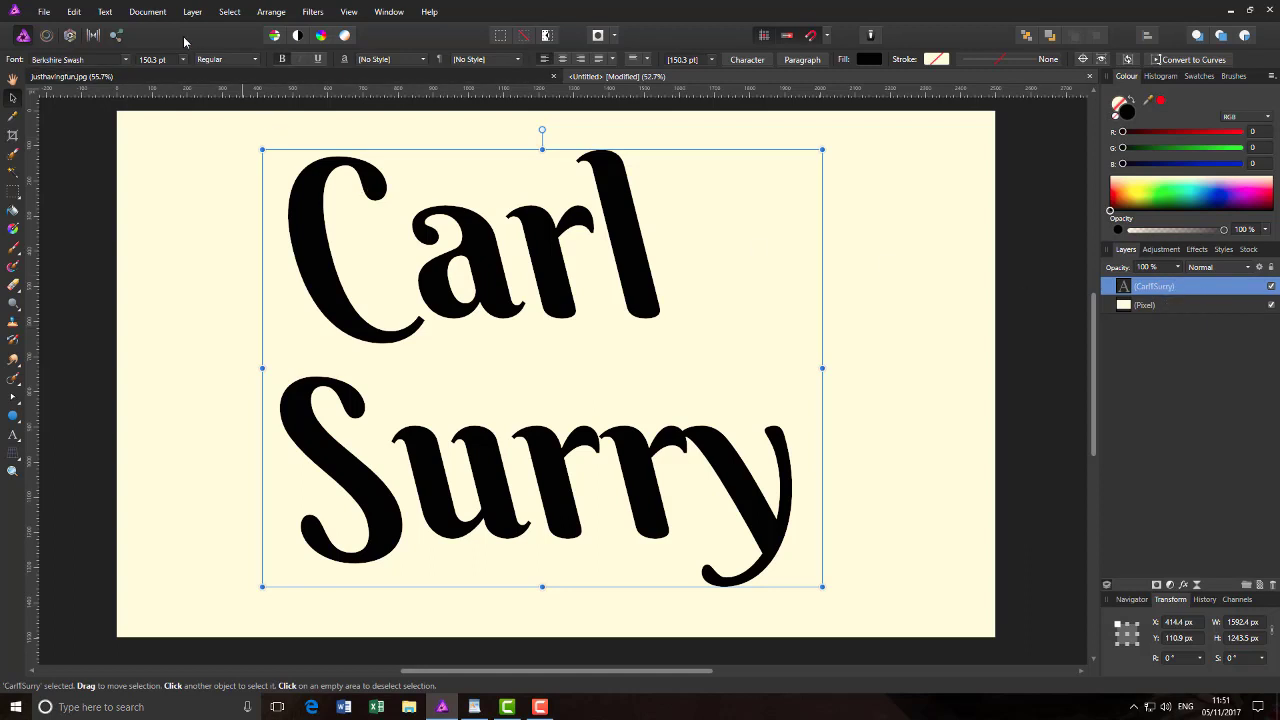
left_click(74, 12)
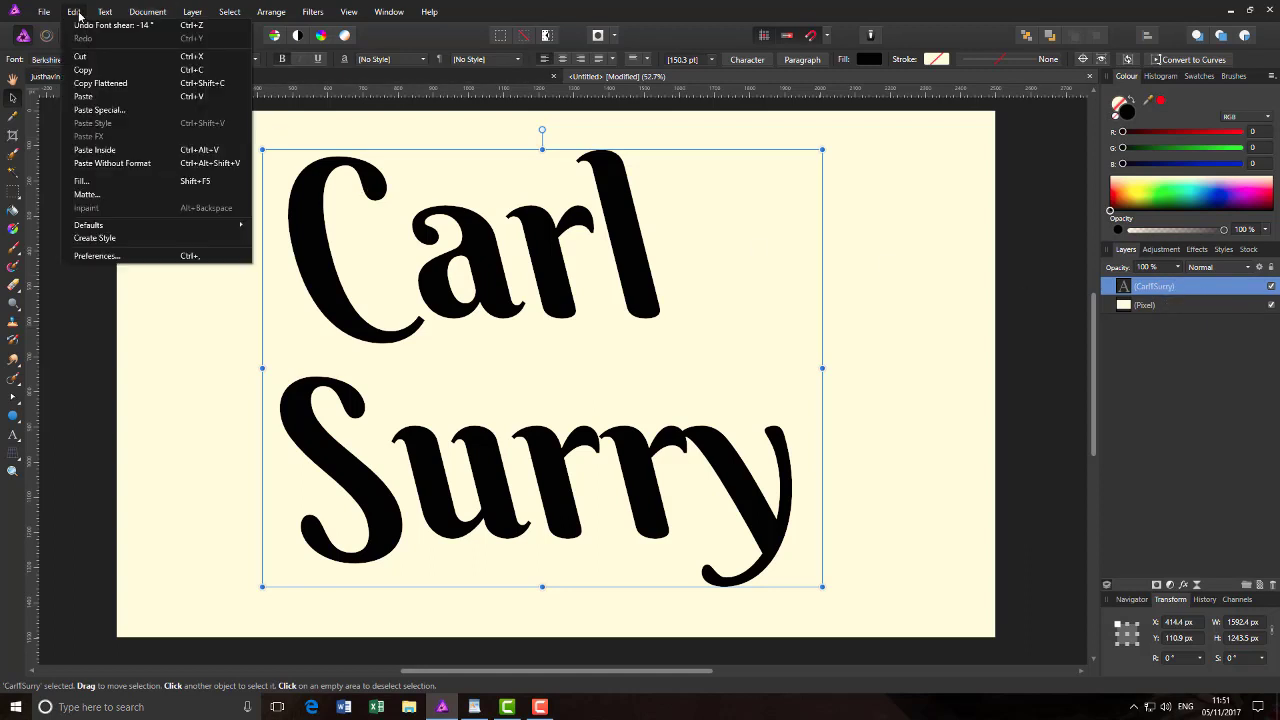
mouse_move(116, 18)
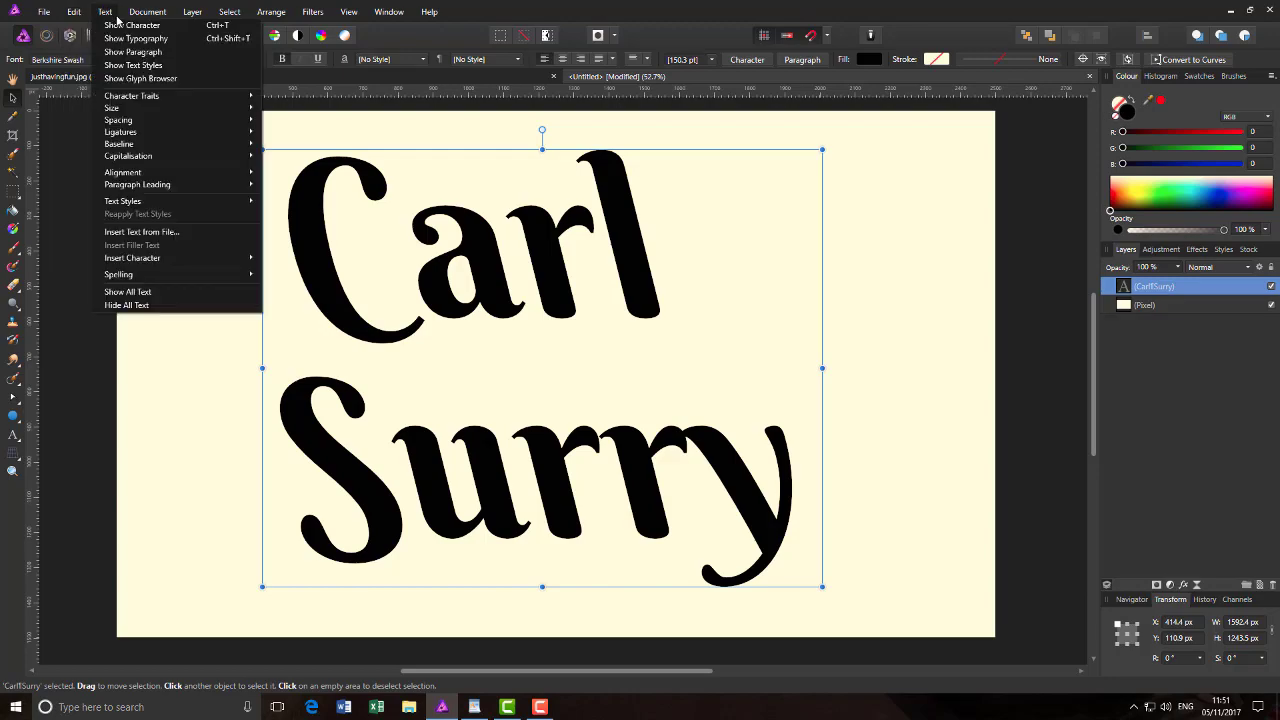
mouse_move(192, 13)
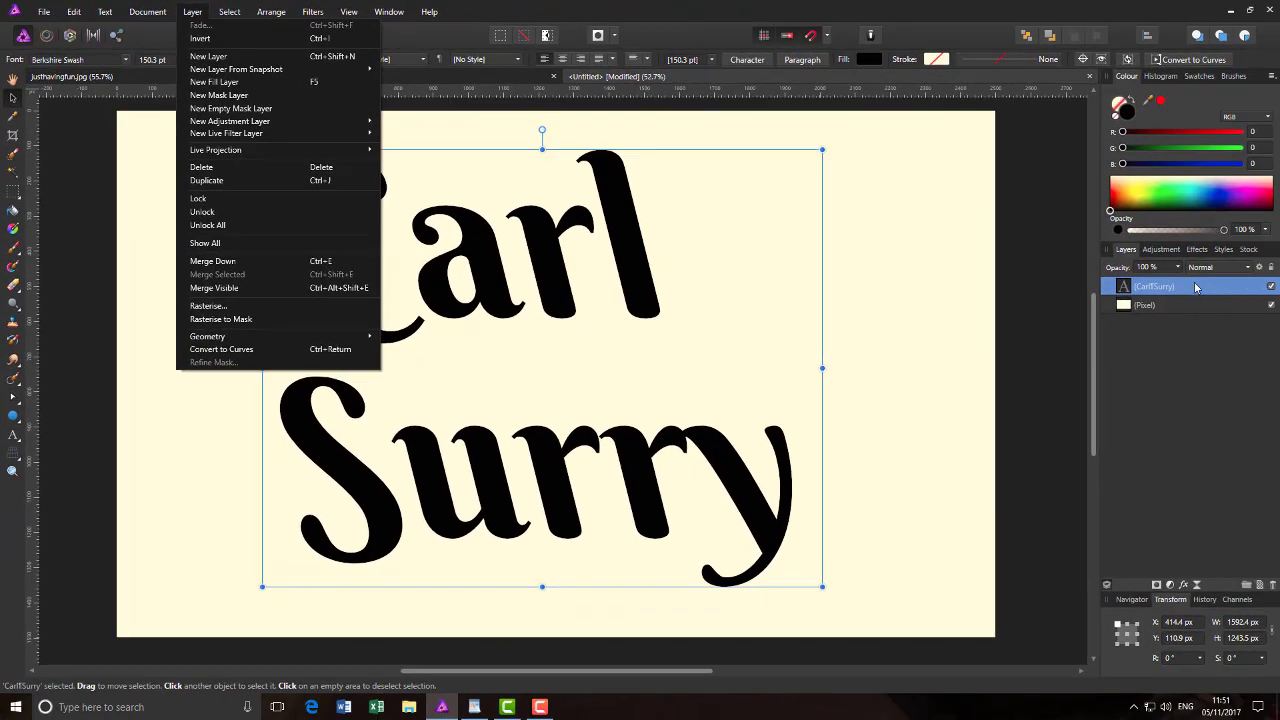
double_click(1196, 288)
left_click(1107, 293)
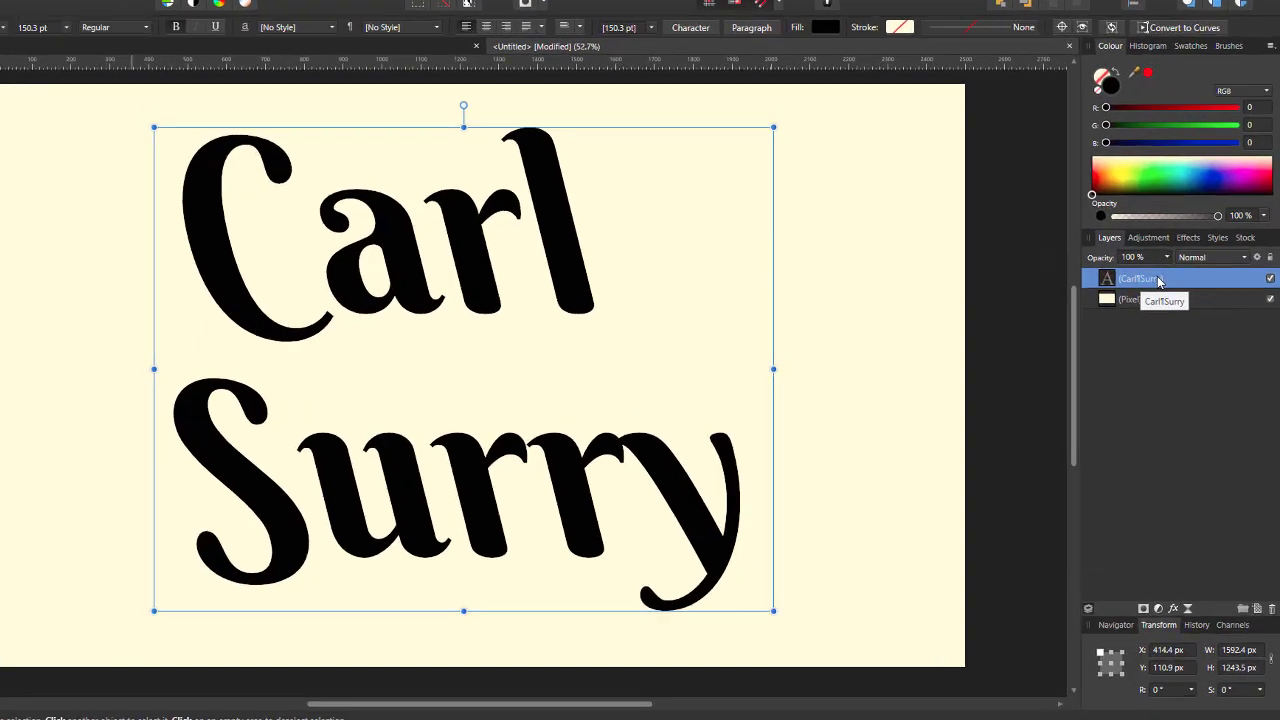
right_click(1159, 281)
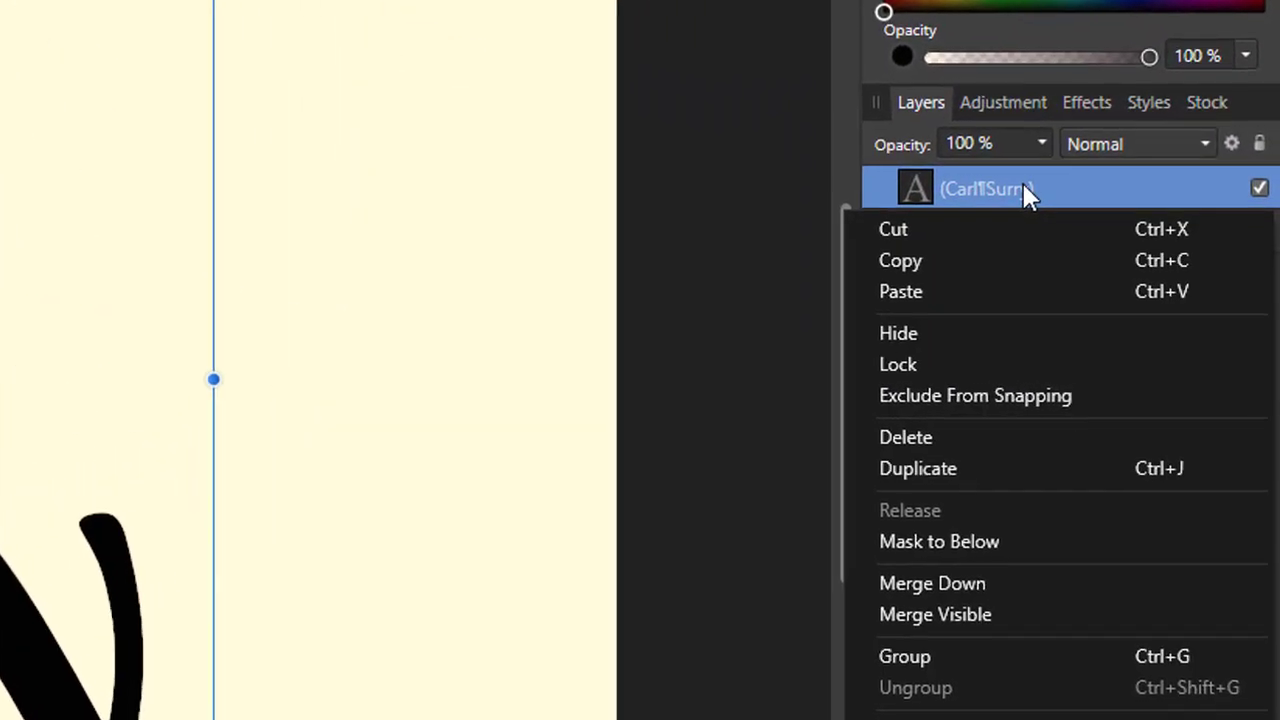
left_click(969, 468)
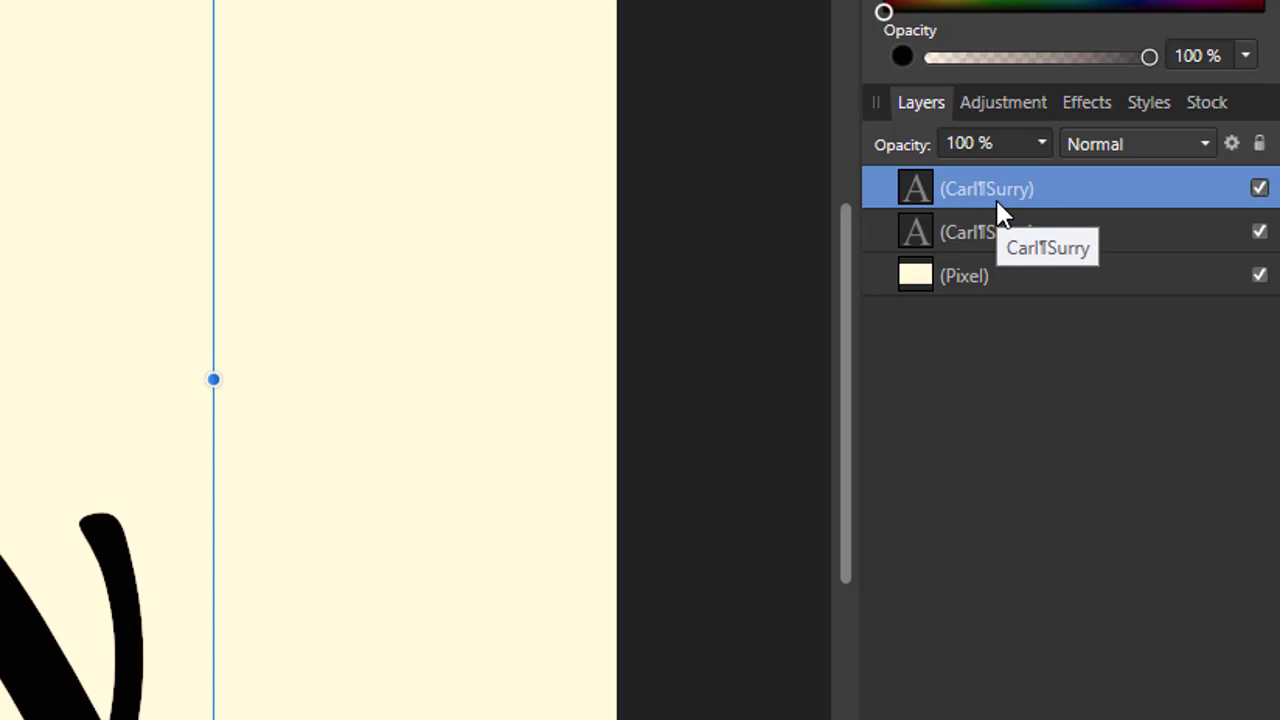
key("ctrl+j")
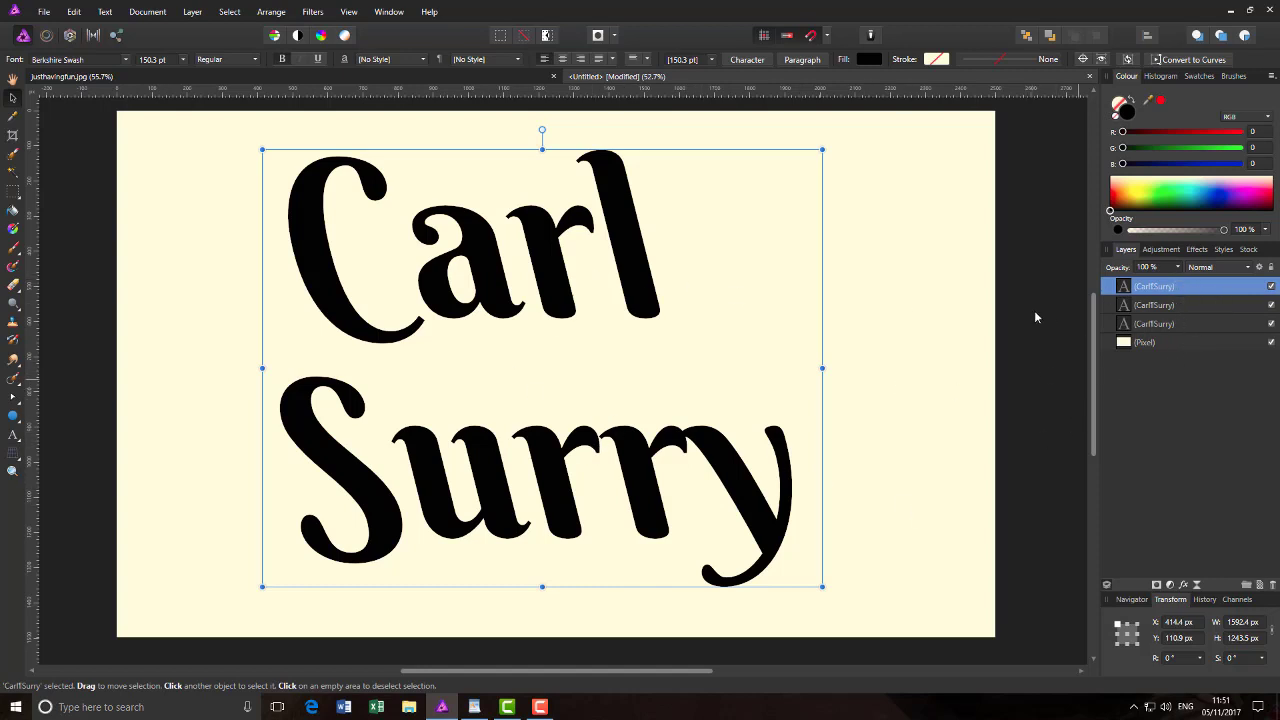
left_click(1202, 306)
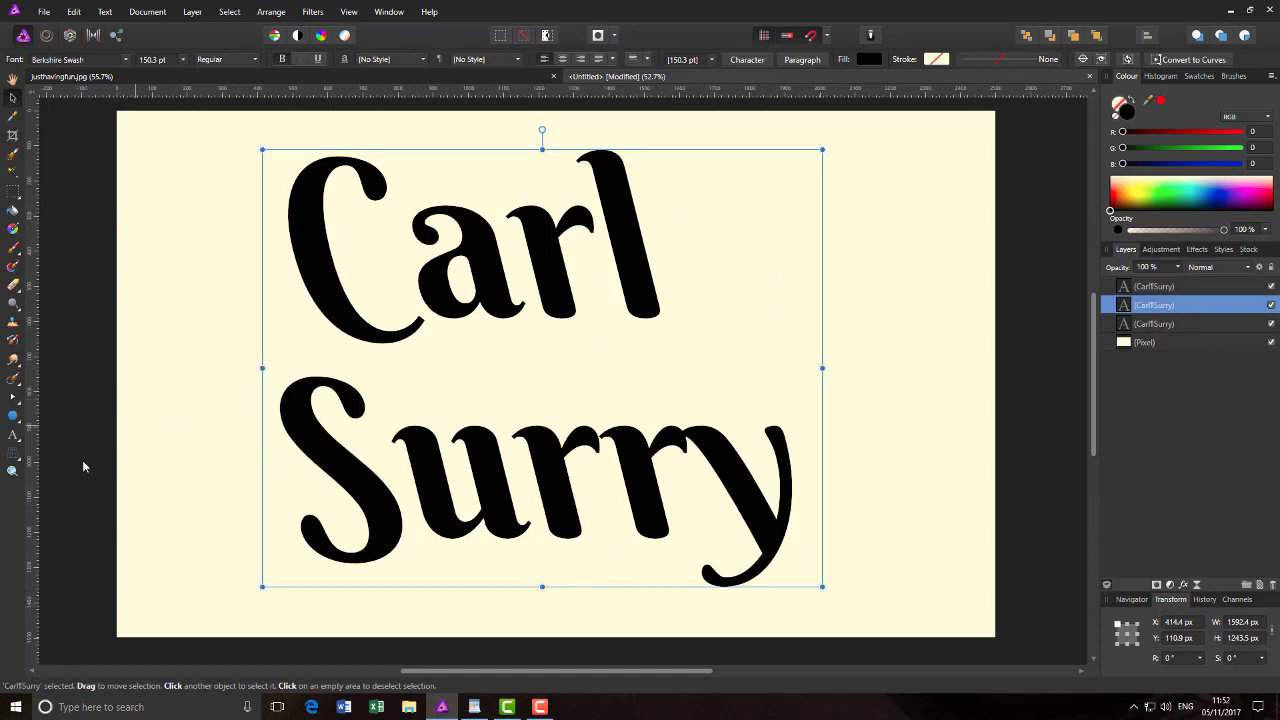
left_click(12, 437)
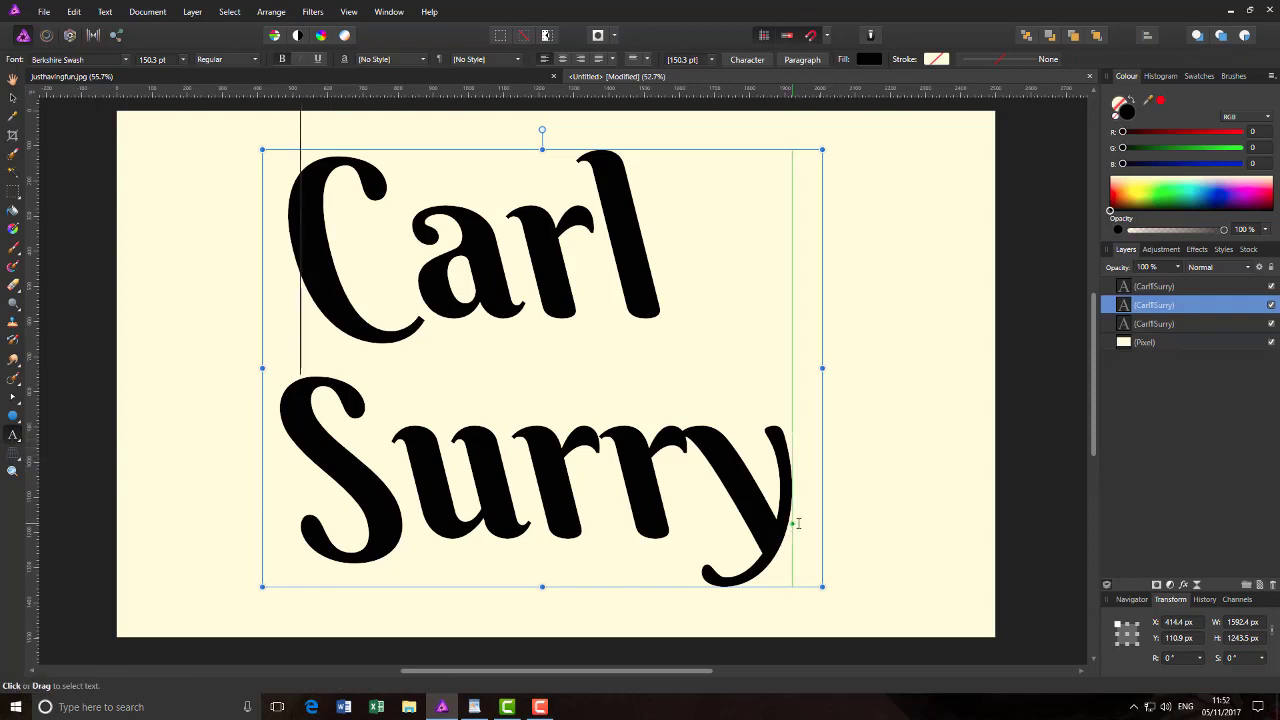
left_click_drag(809, 517, 323, 316)
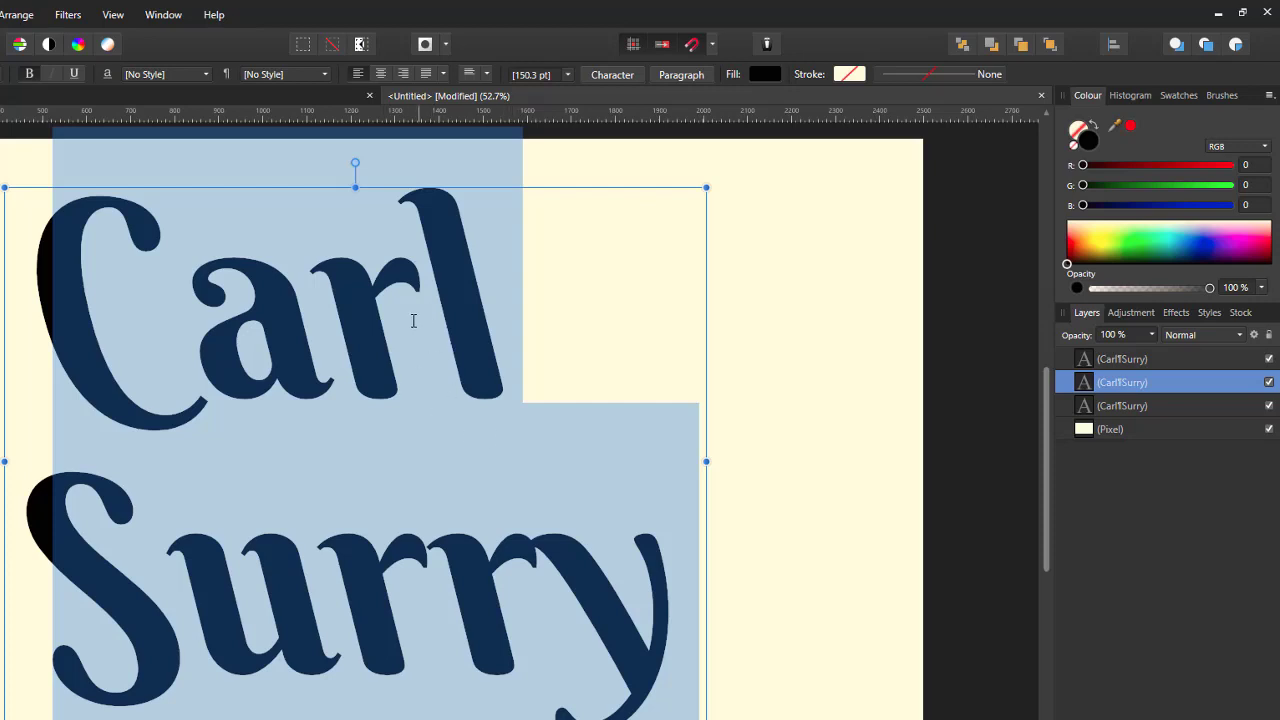
Step: Set the middle copy's text stroke colour to yellow-orange (R226 G183 B0)
left_click(849, 75)
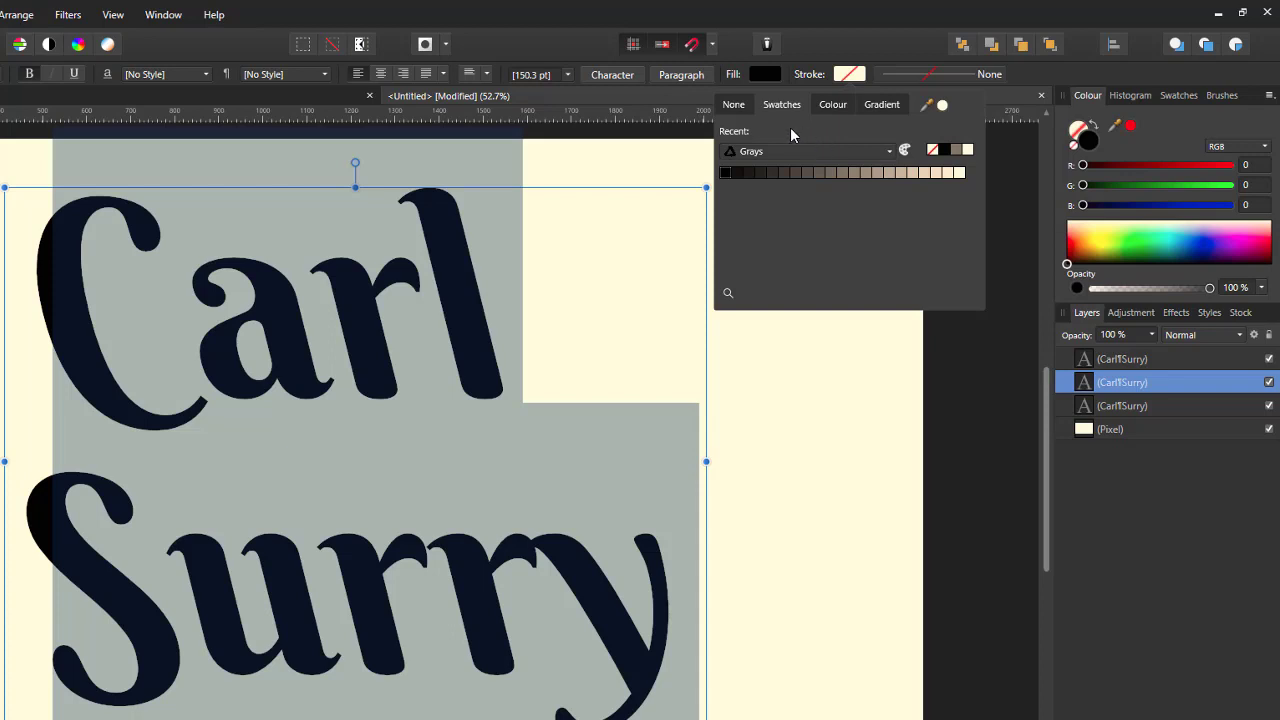
left_click(890, 152)
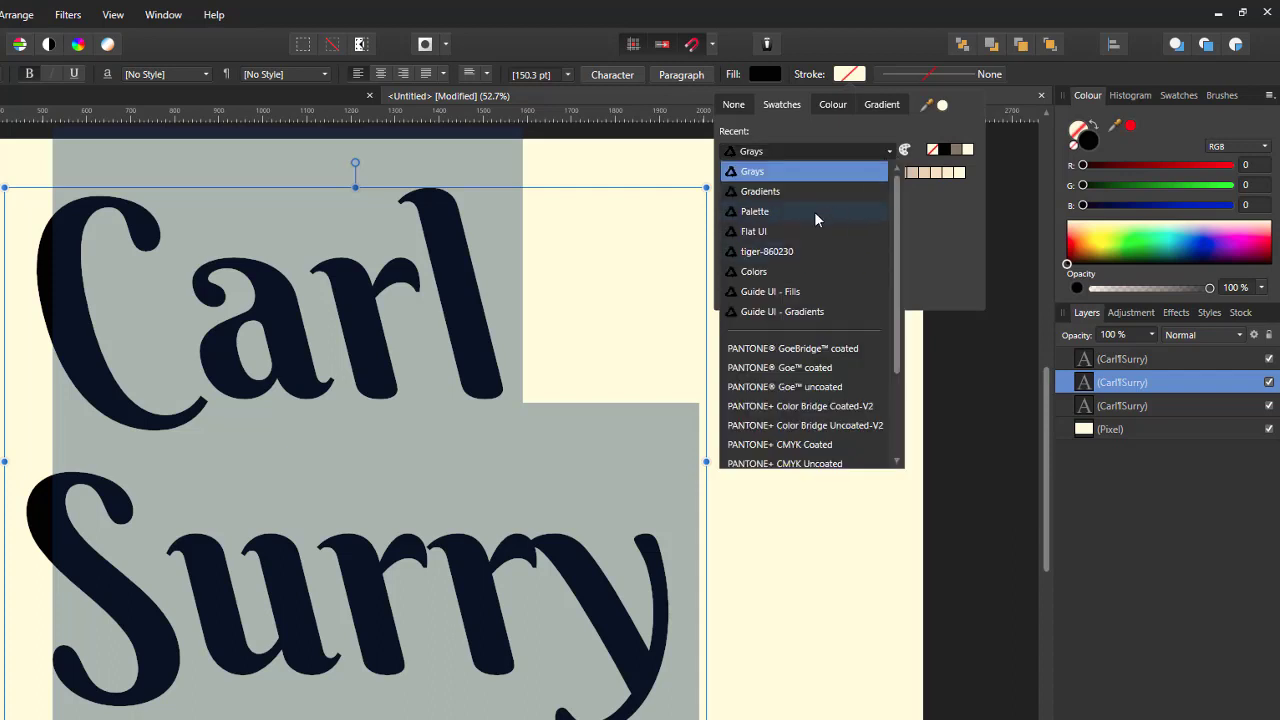
left_click(890, 152)
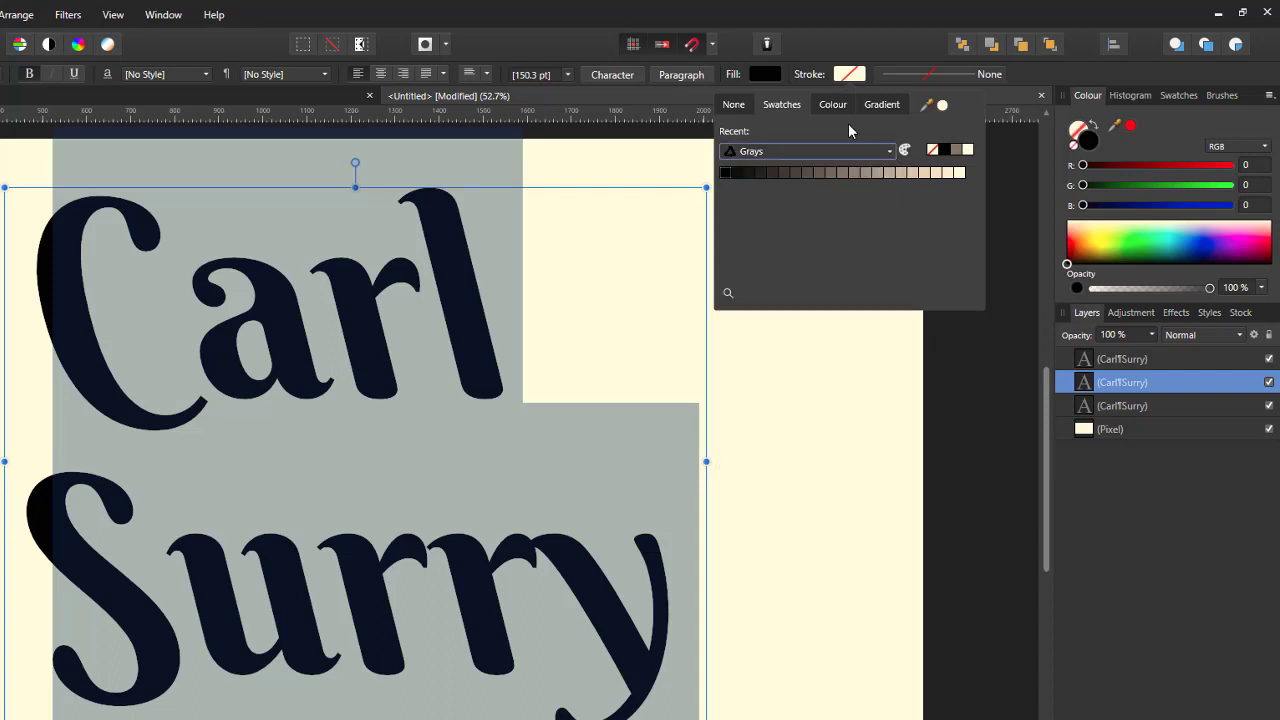
left_click(839, 104)
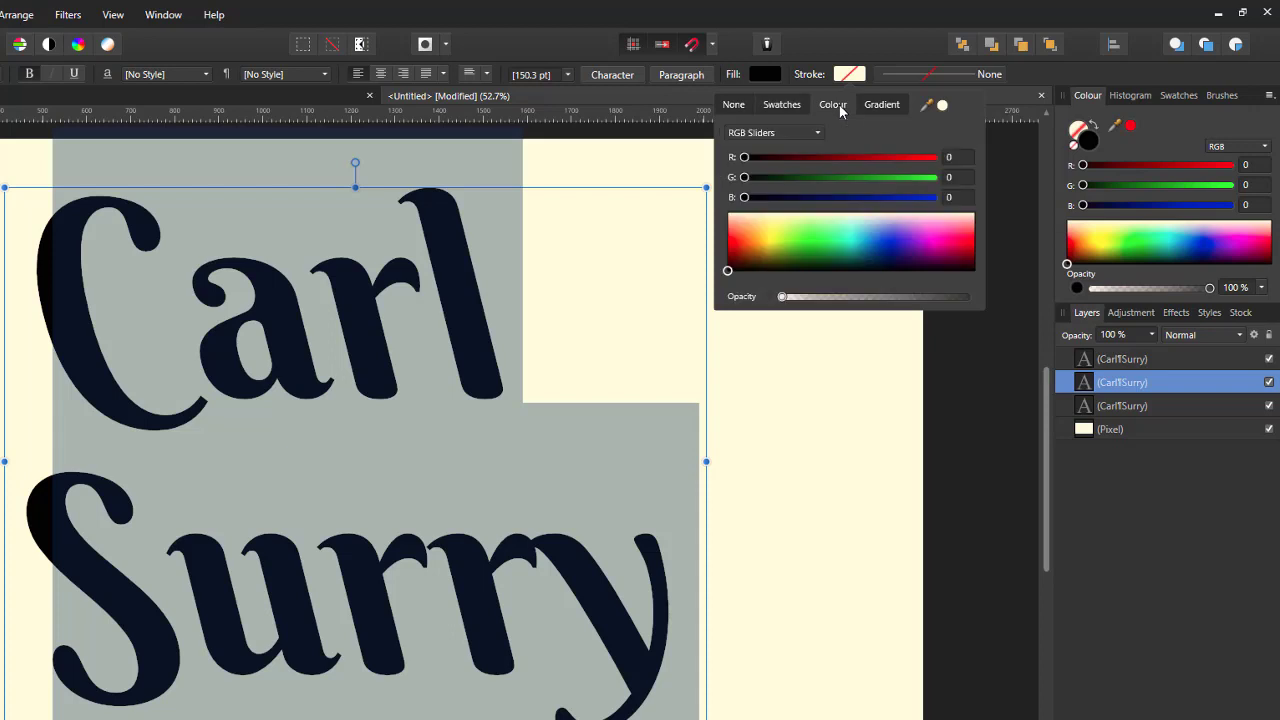
left_click(762, 241)
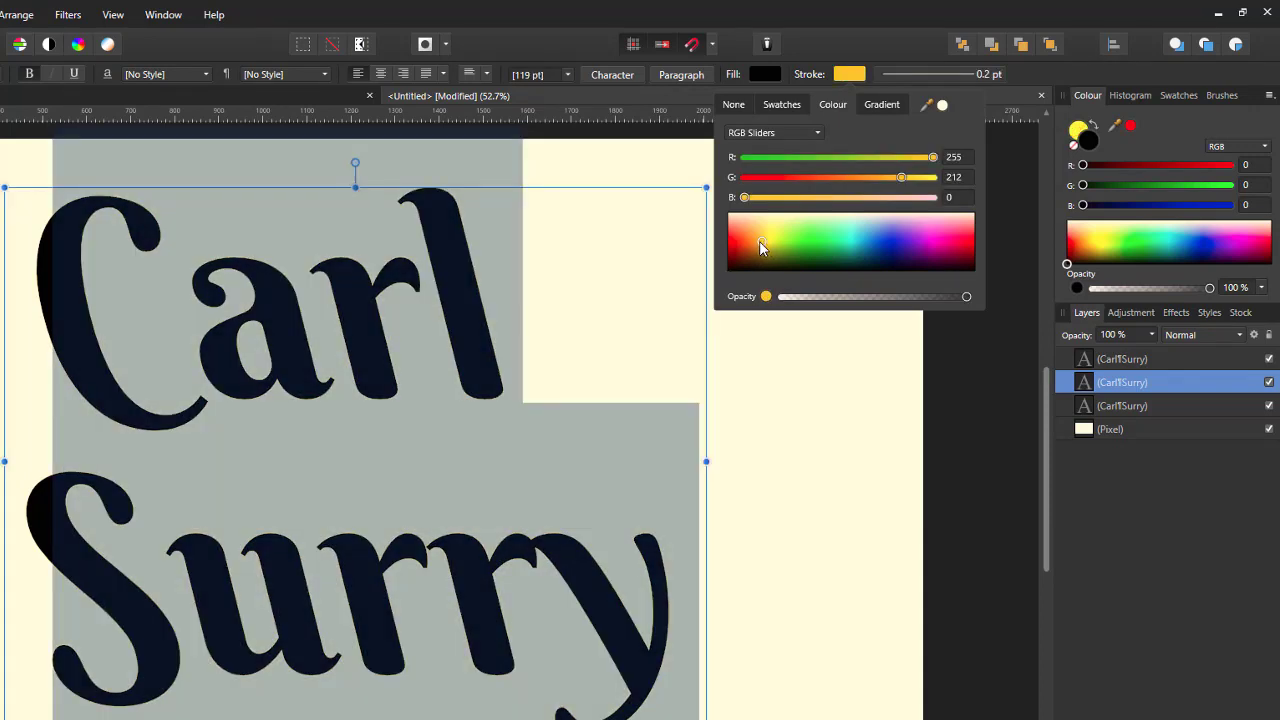
left_click_drag(759, 241, 761, 244)
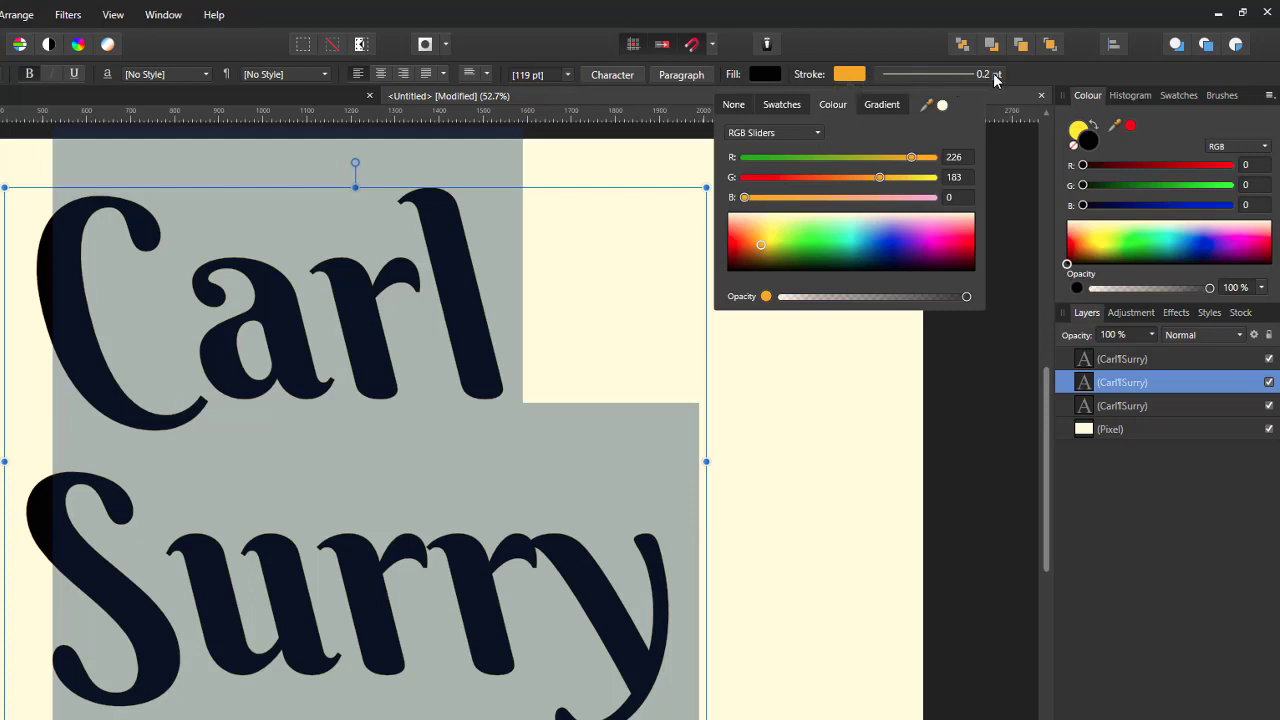
left_click(935, 74)
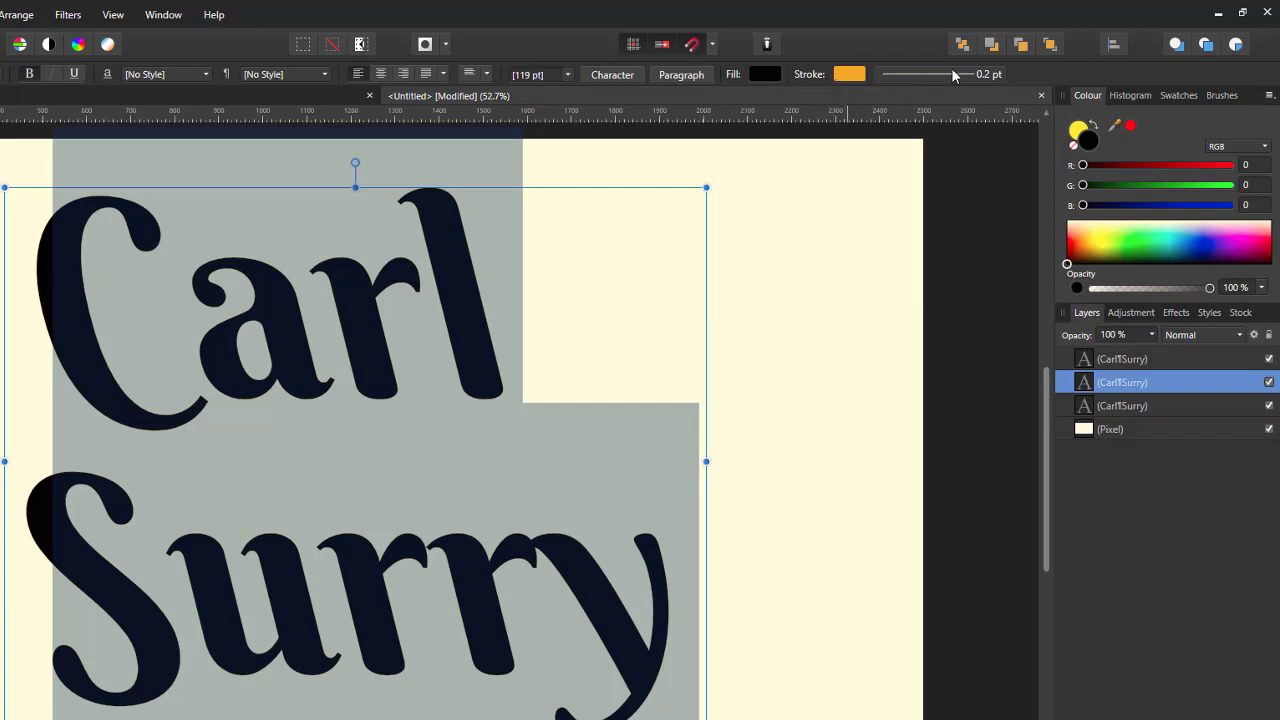
Step: Widen the middle copy's yellow stroke to 6.6 pt, then select the bottom copy
left_click(951, 73)
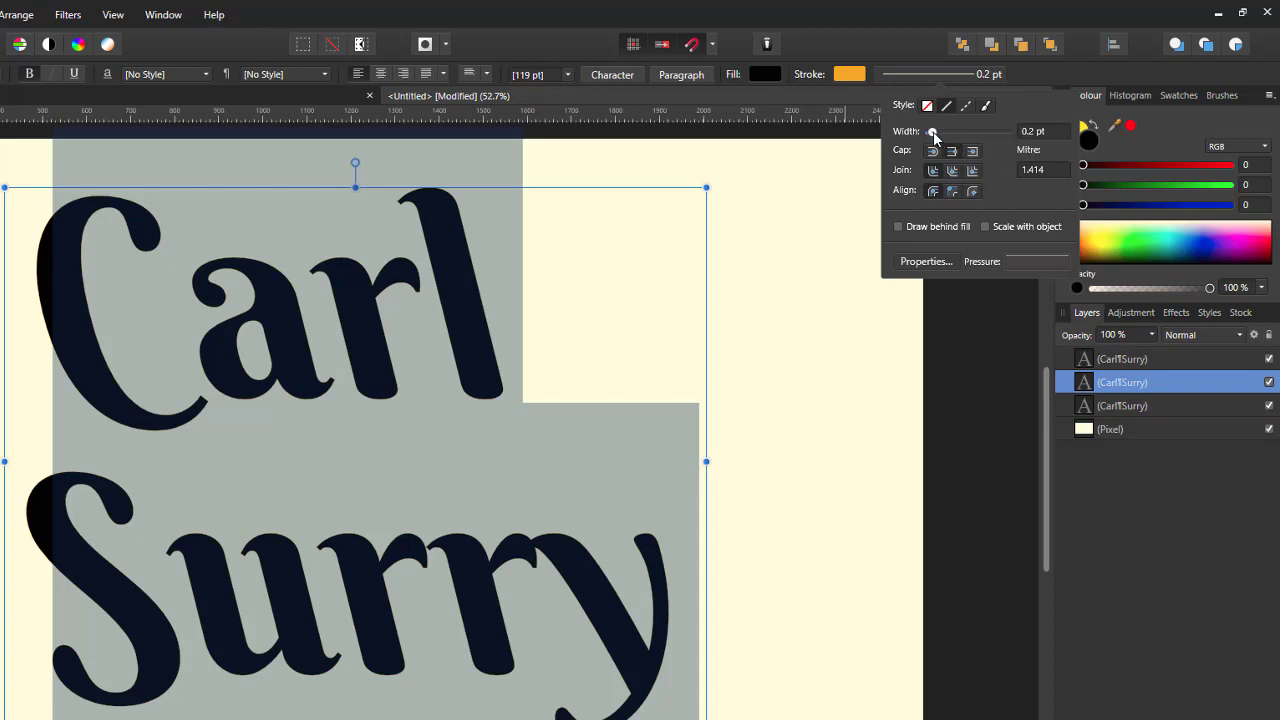
left_click_drag(933, 131, 957, 134)
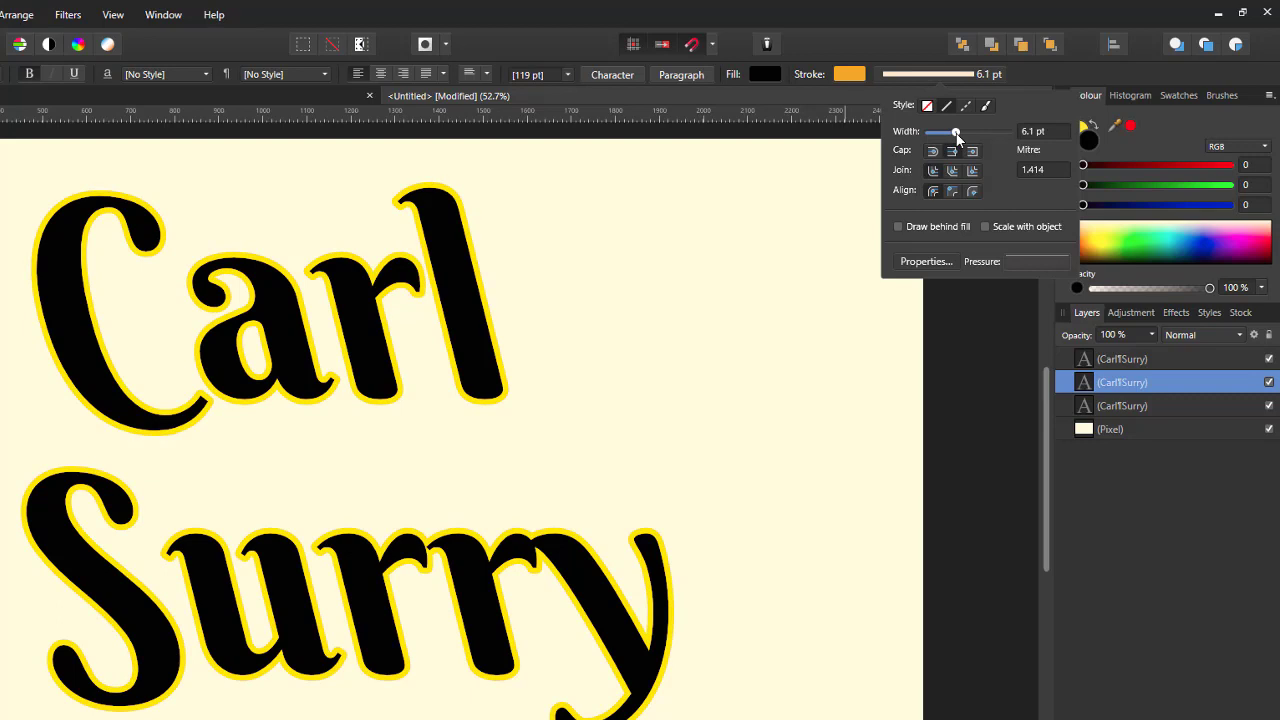
left_click_drag(957, 134, 958, 137)
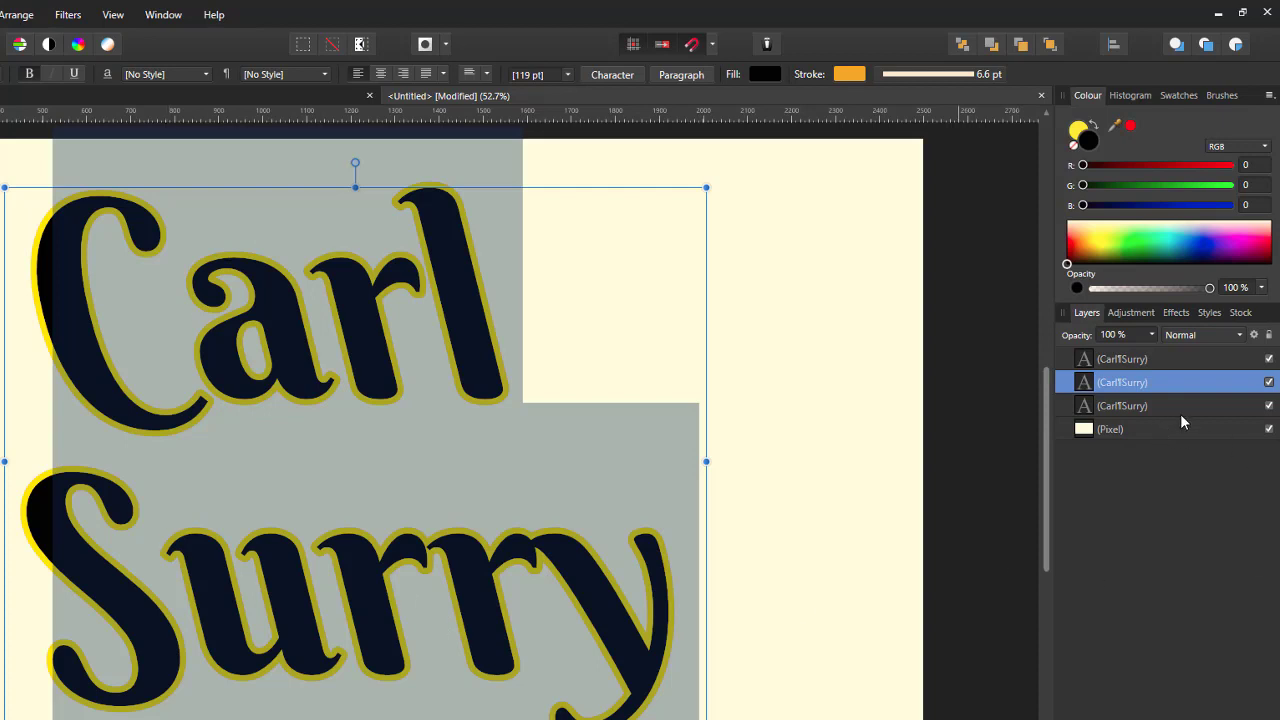
left_click(1208, 403)
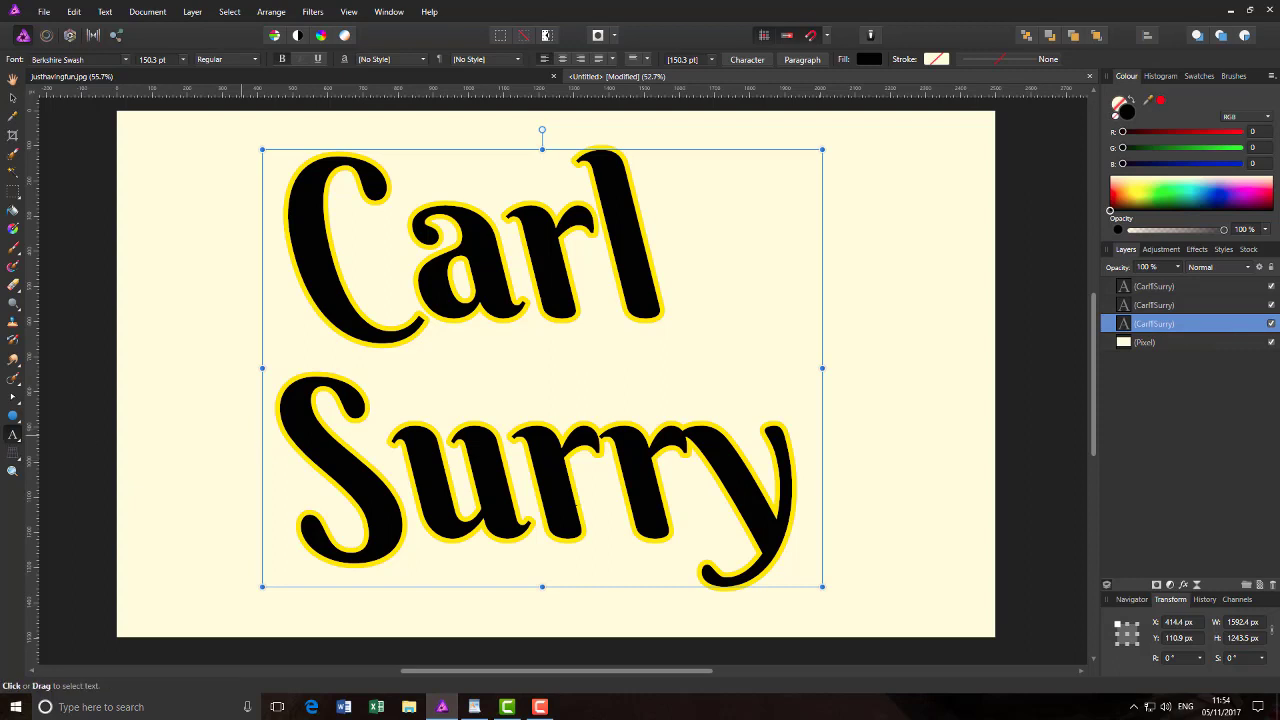
Step: Highlight all the bottom copy's letters and set their stroke colour to blue
left_click(809, 487)
left_click_drag(811, 489, 271, 303)
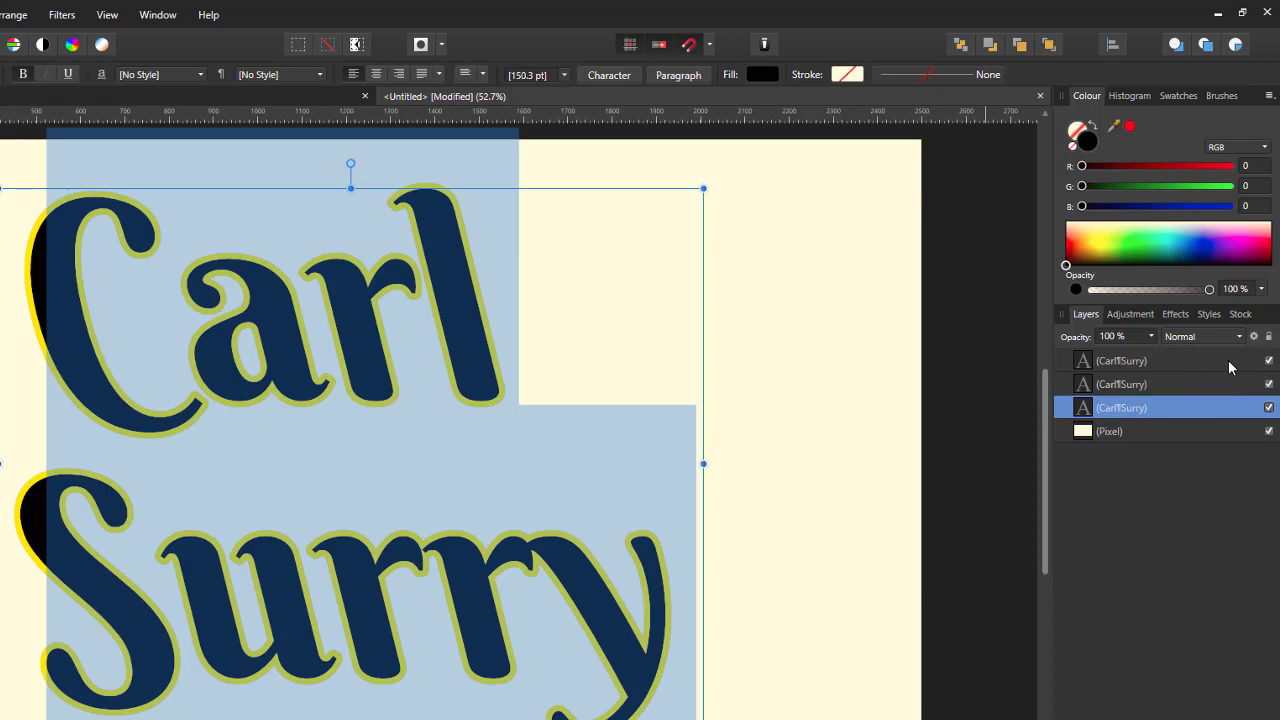
left_click(847, 74)
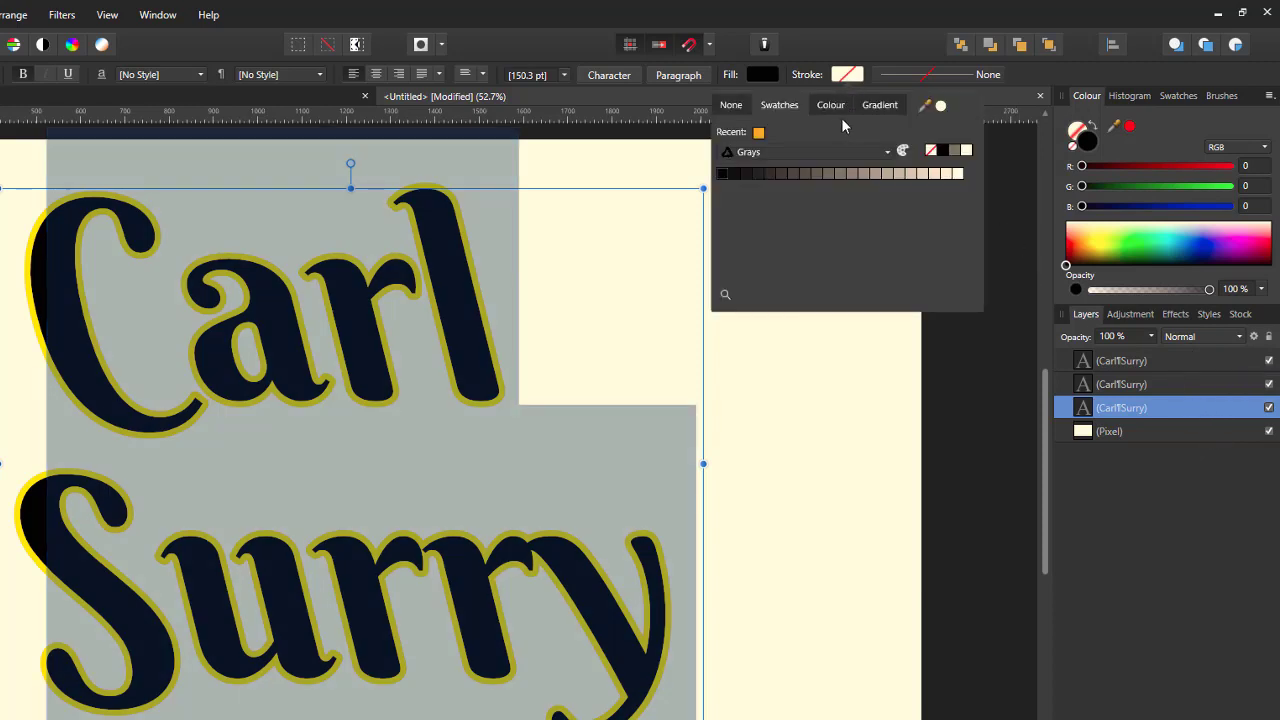
left_click(841, 105)
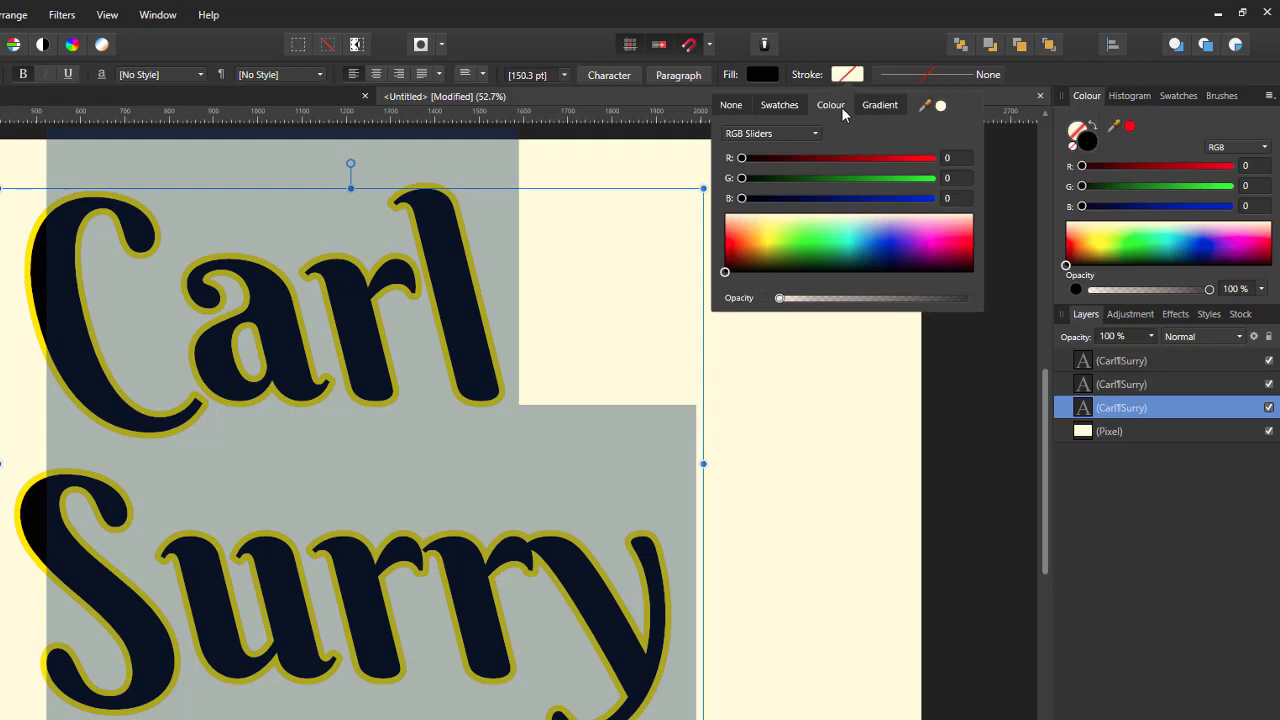
left_click(874, 237)
left_click_drag(874, 236, 875, 230)
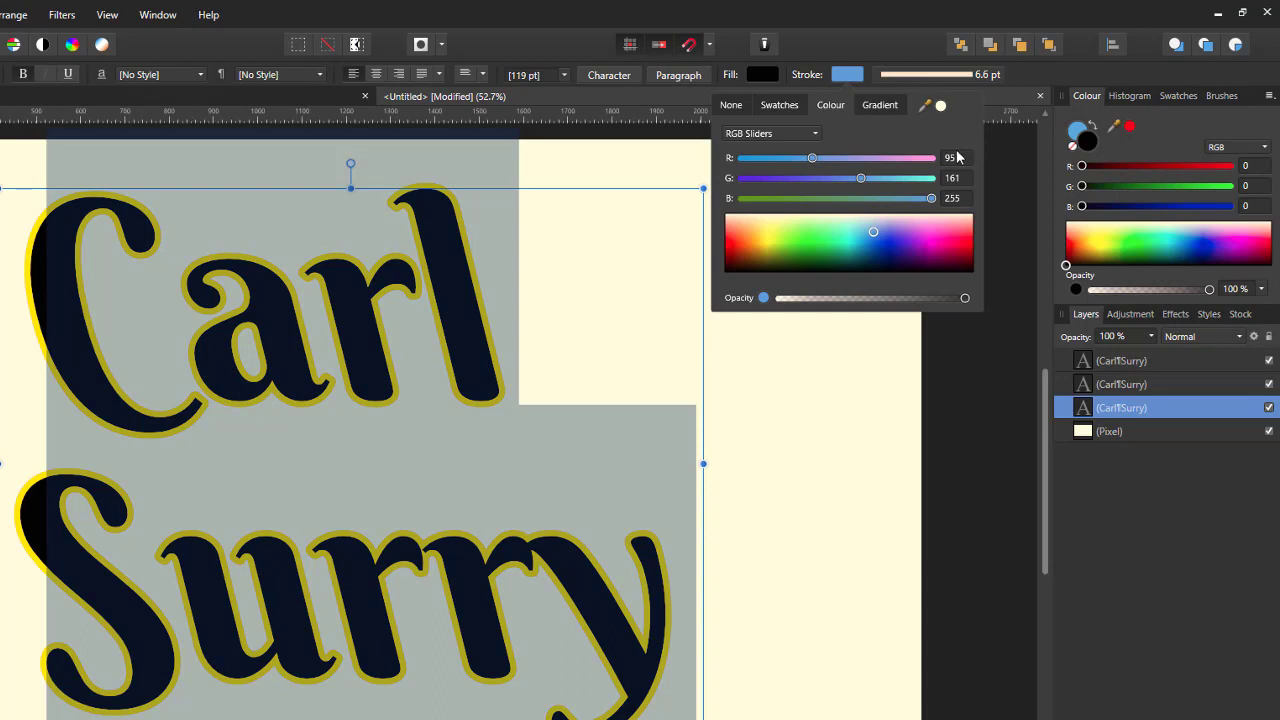
left_click(1034, 68)
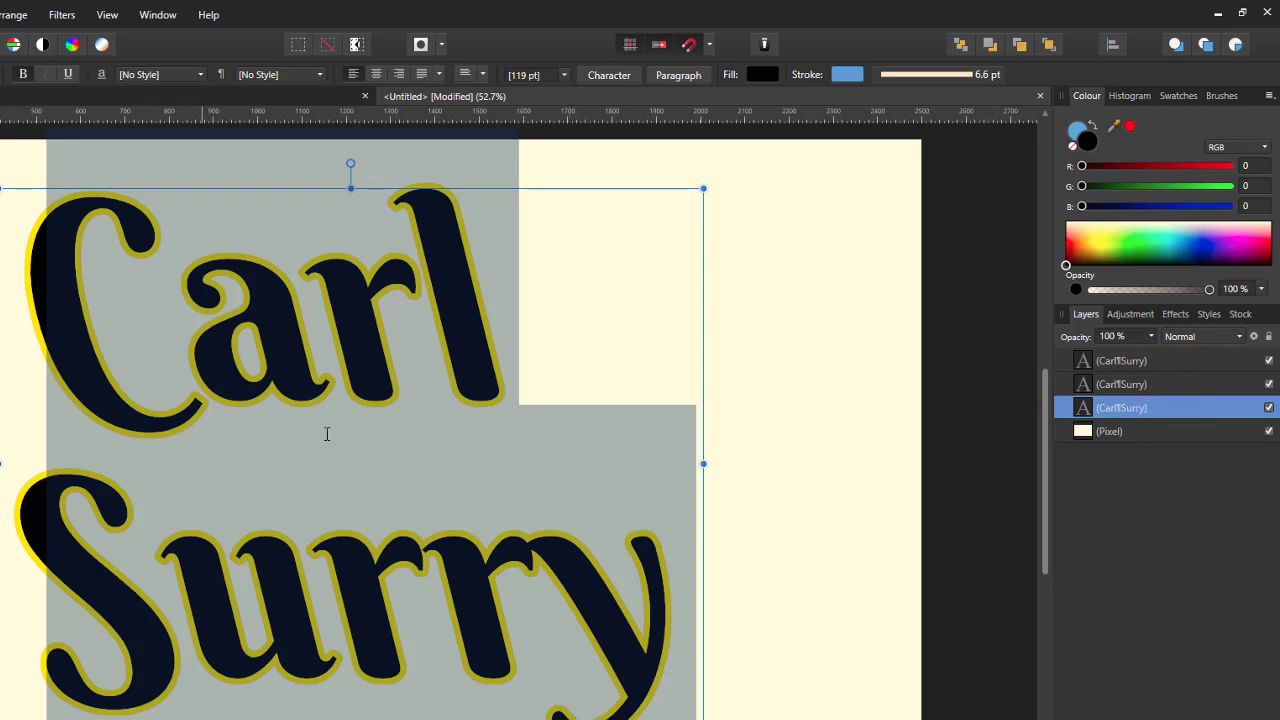
Step: Thicken the bottom copy's blue stroke to 14.2 pt
left_click(937, 75)
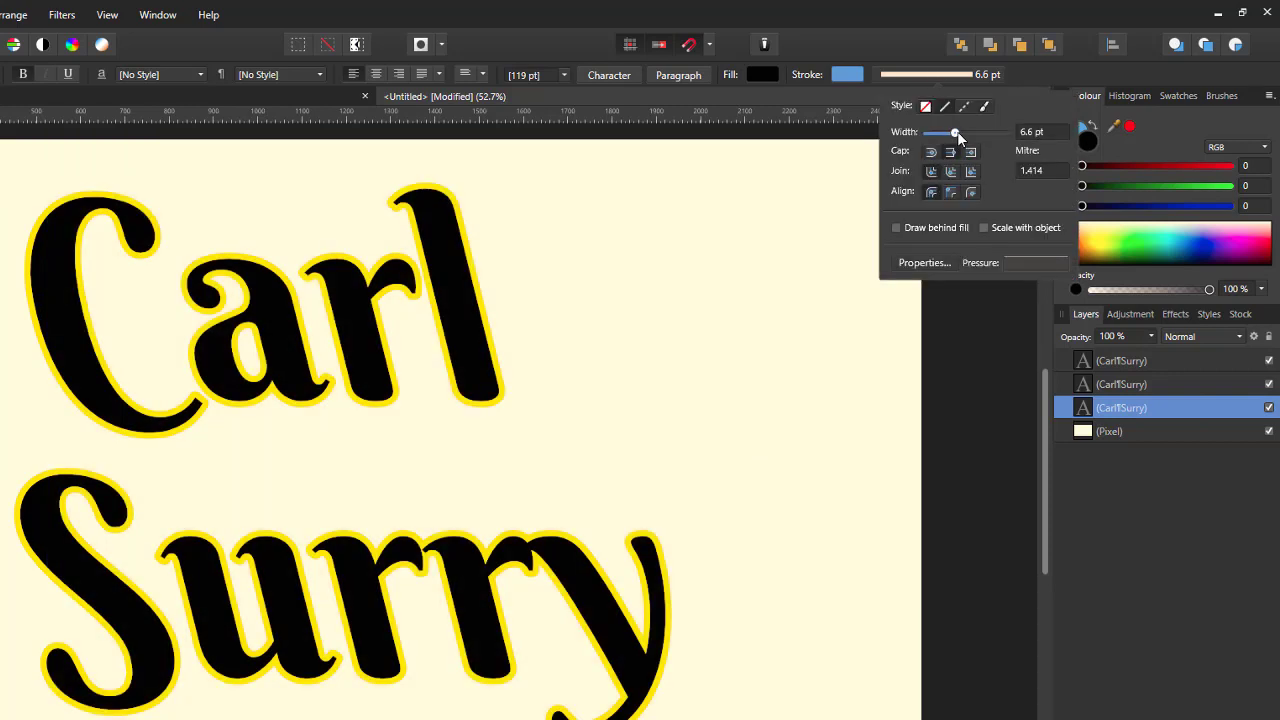
left_click_drag(957, 131, 966, 137)
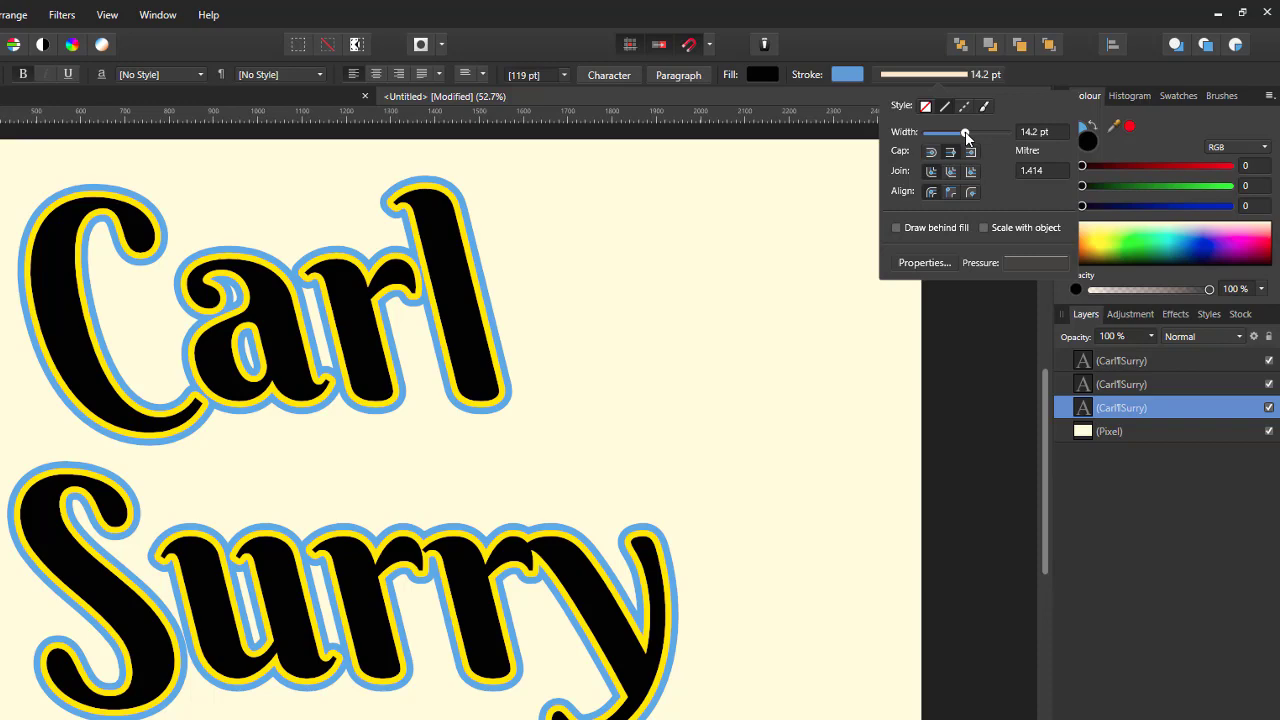
left_click_drag(965, 133, 966, 134)
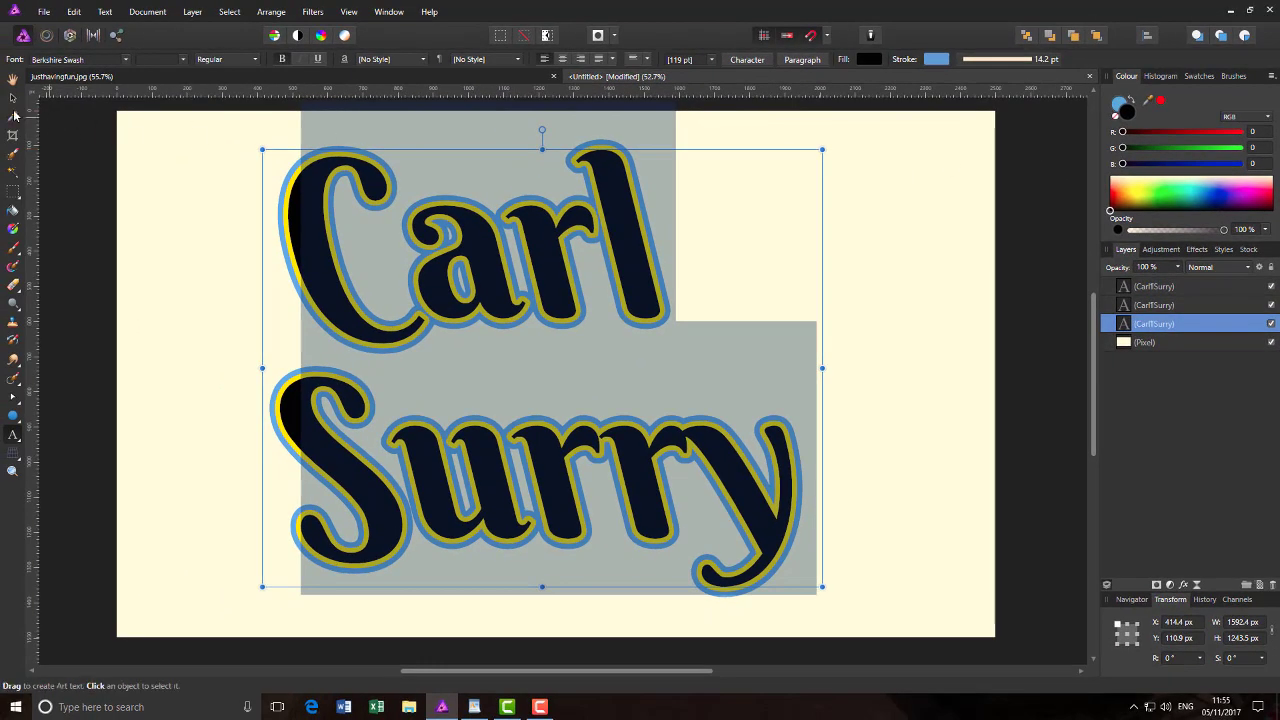
Step: Rename the bottom text layer to 'blue'
left_click(12, 78)
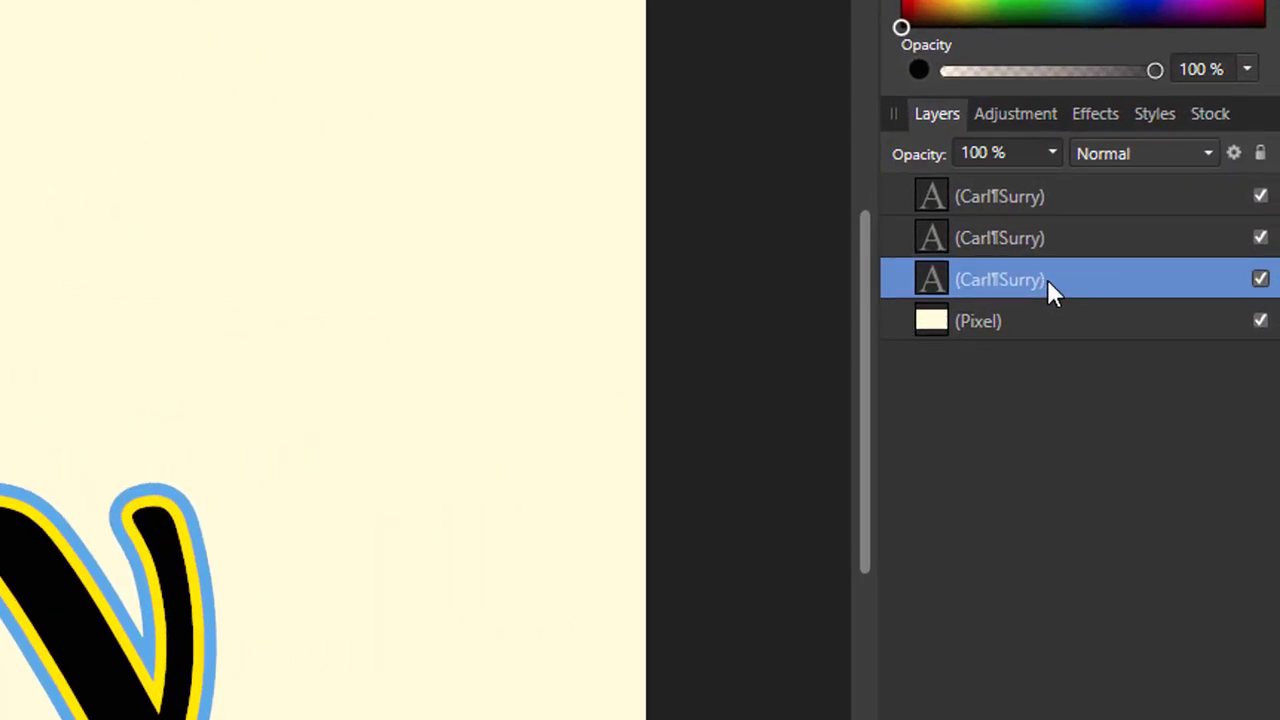
double_click(1047, 279)
type("blue")
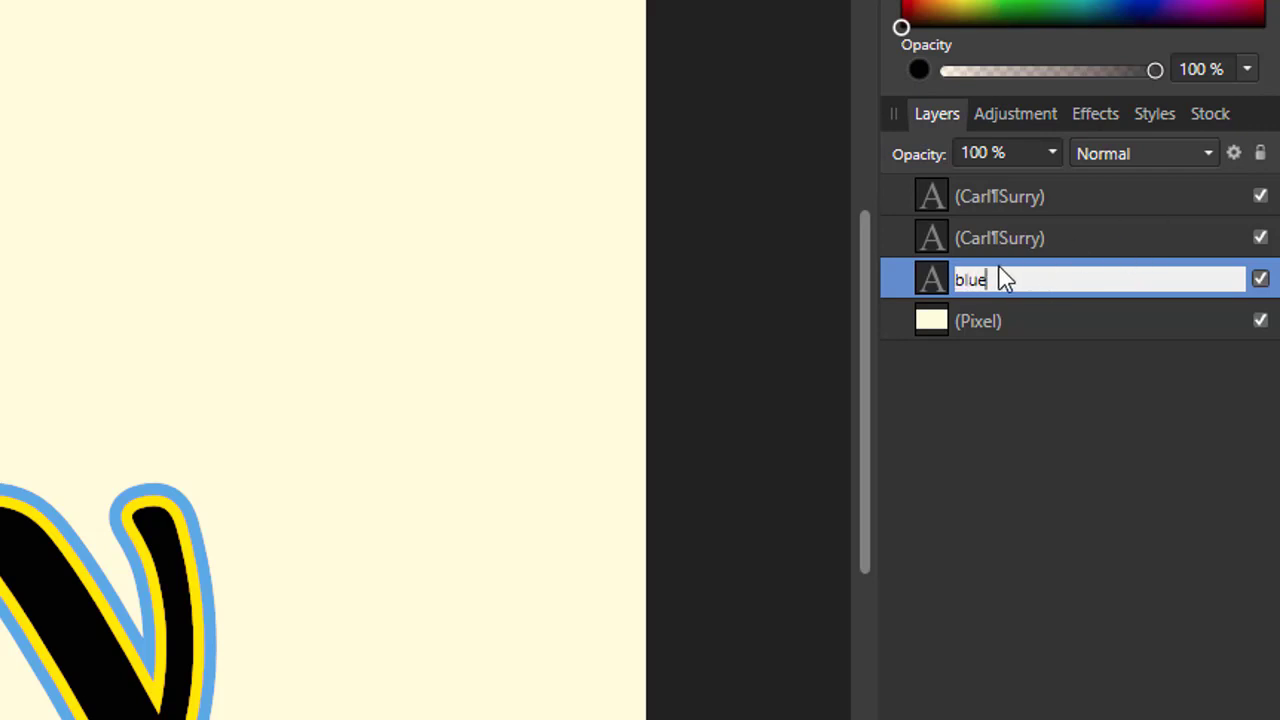
key("Return")
Step: Rename the middle text layer to 'orange', then reselect the blue layer
left_click(1008, 238)
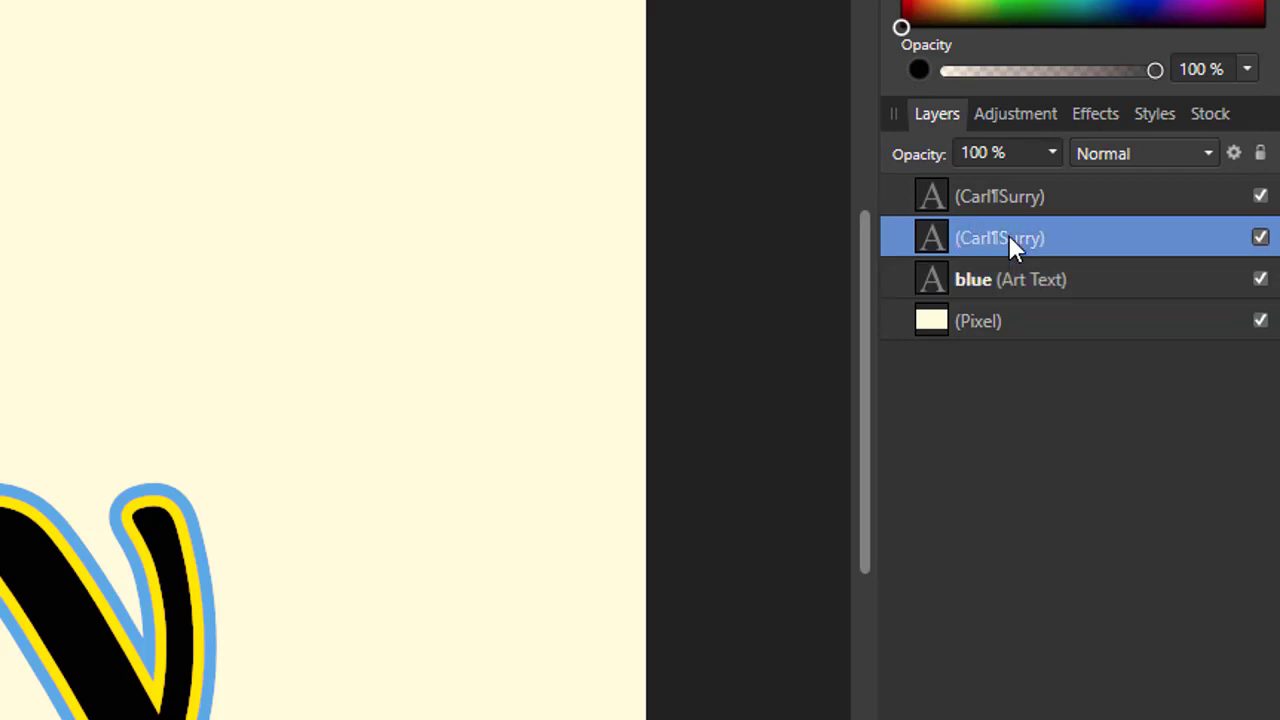
double_click(1008, 238)
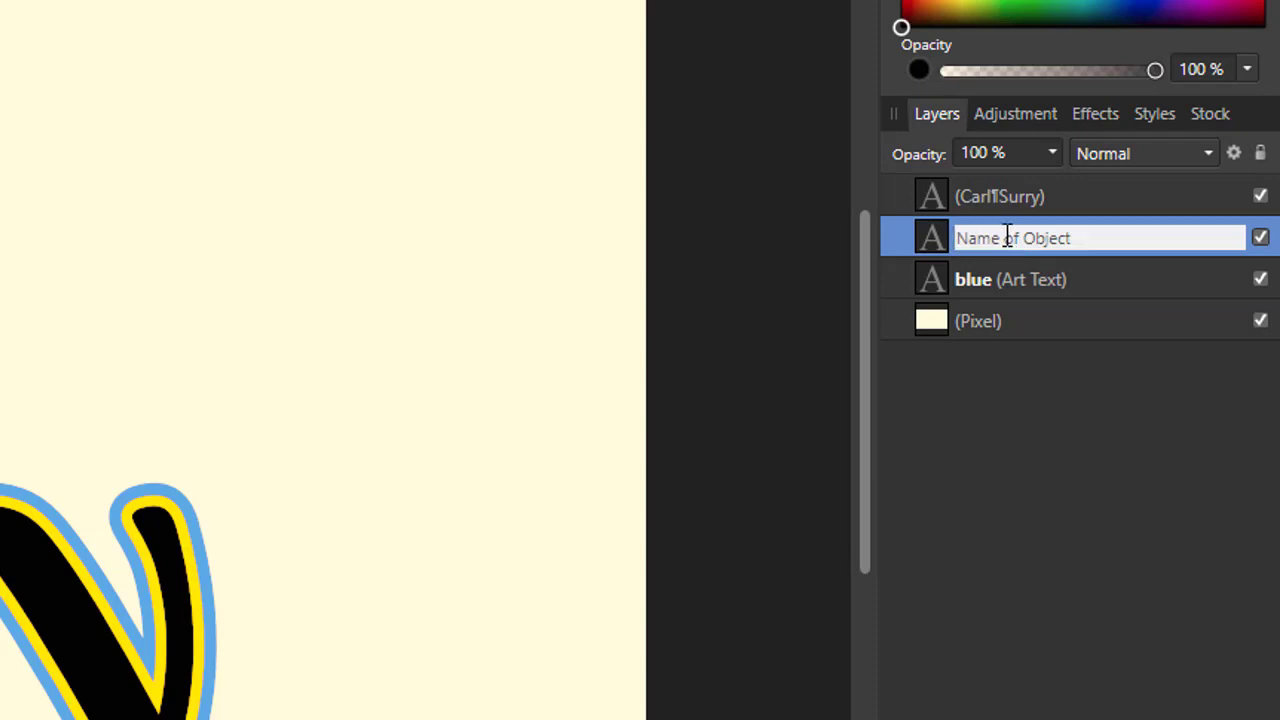
type("orange")
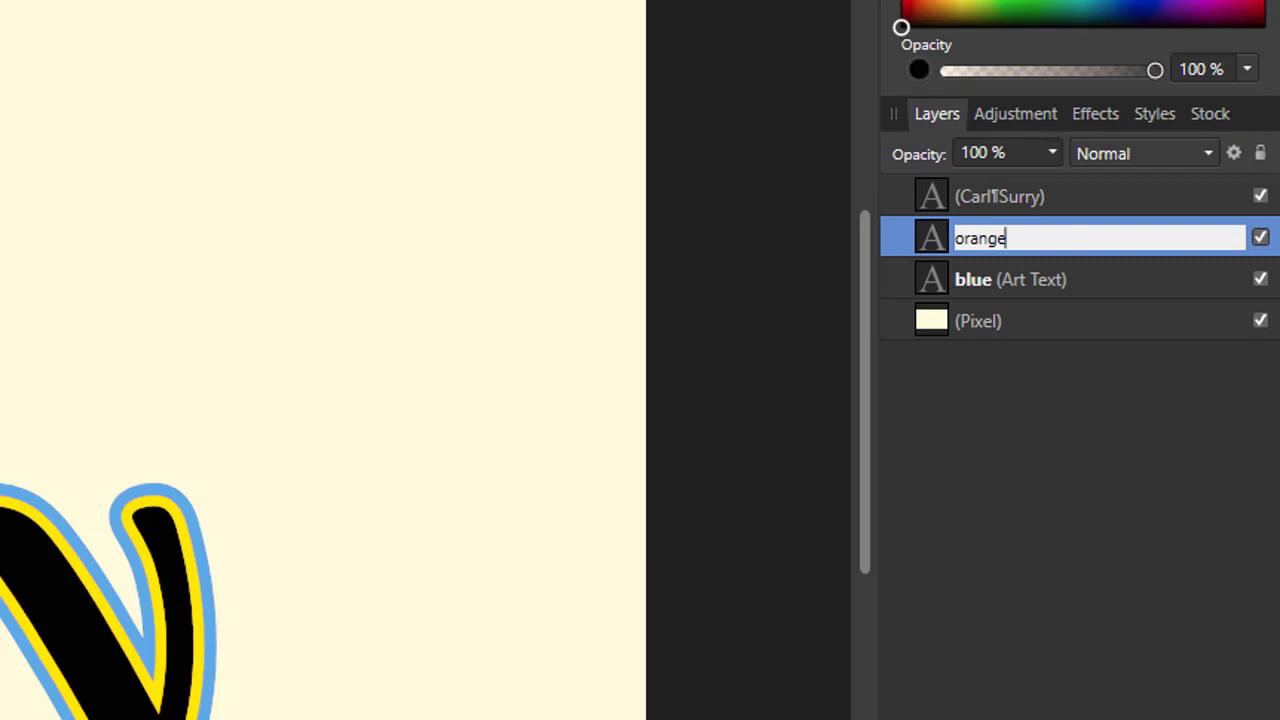
key("Return")
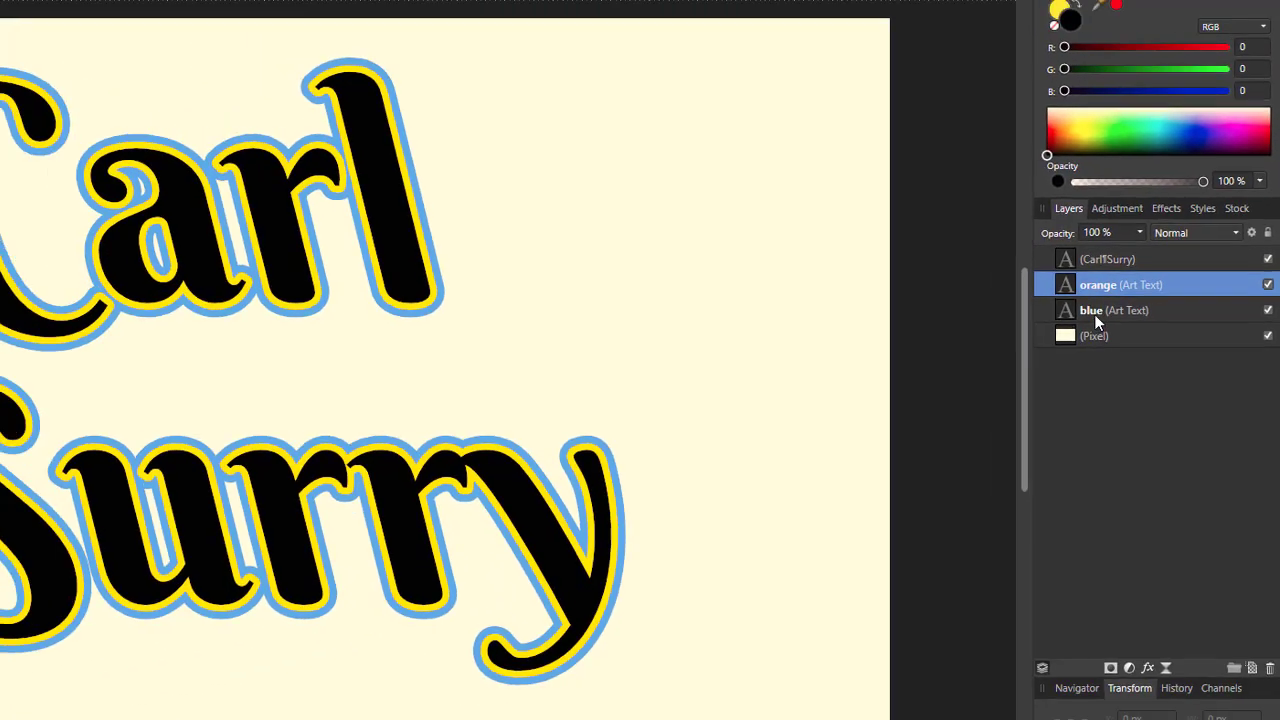
left_click(1095, 314)
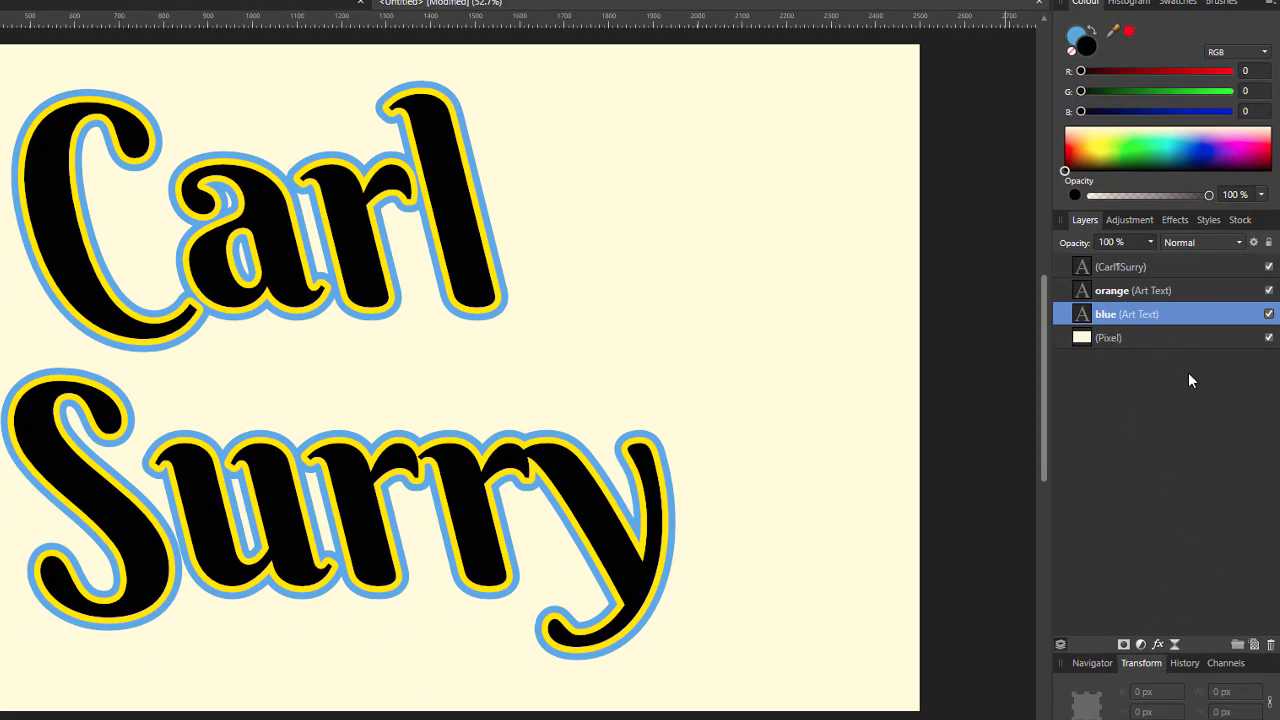
left_click(1176, 220)
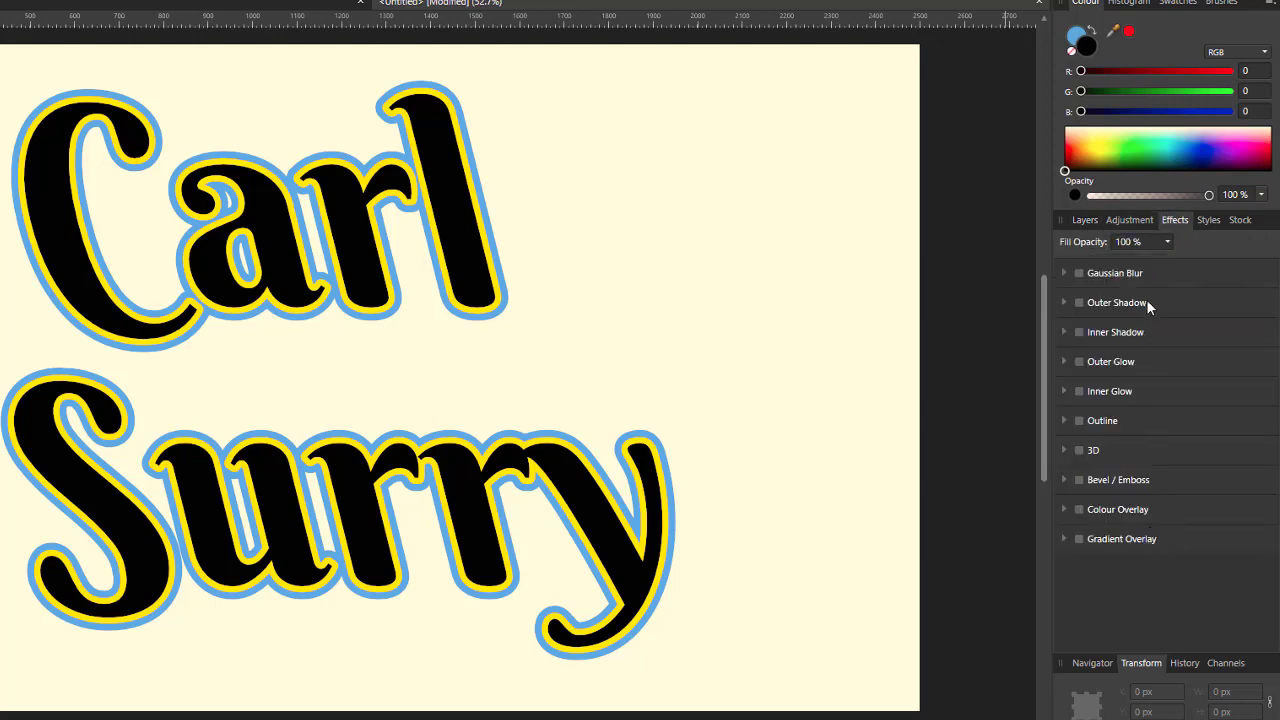
left_click(1083, 220)
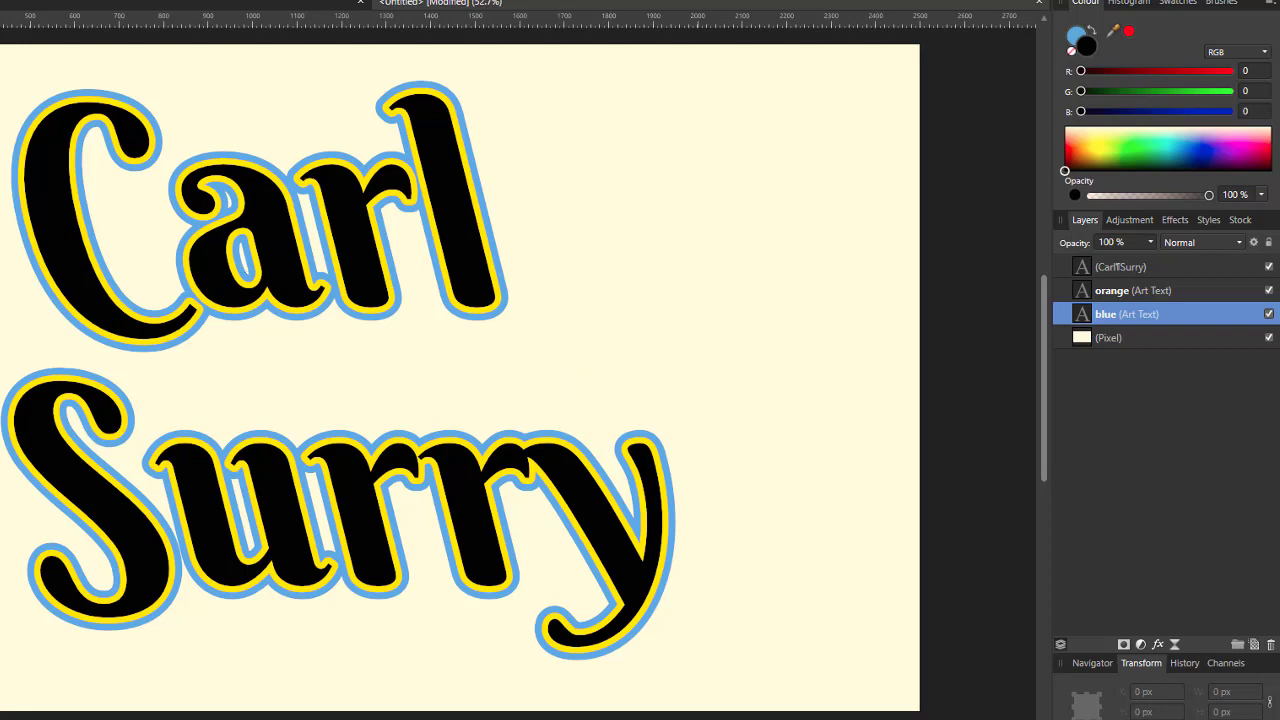
key("v")
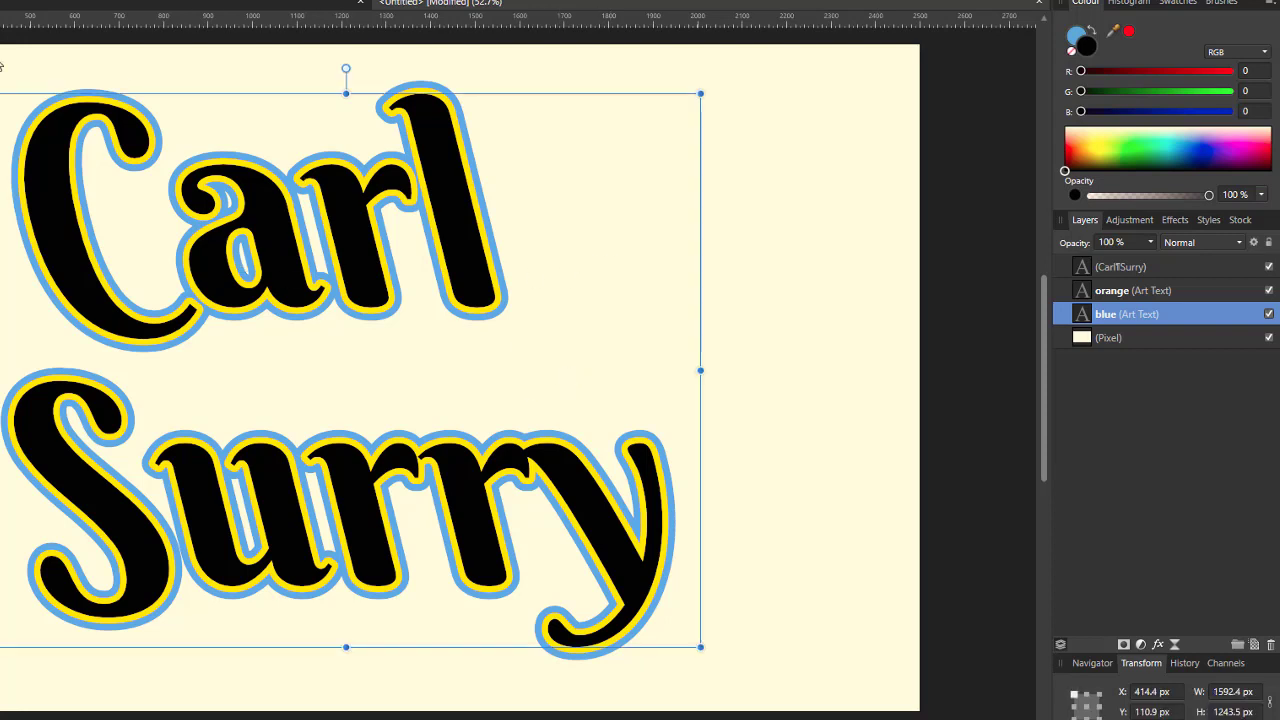
left_click(828, 294)
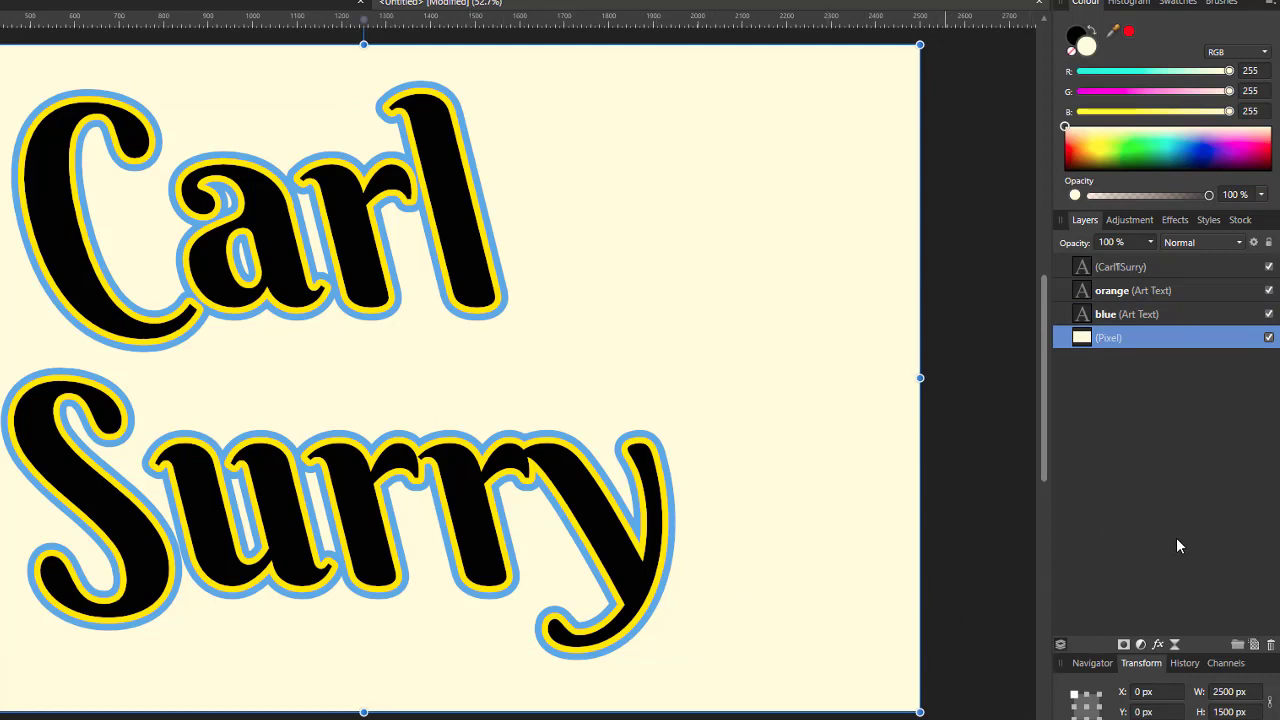
left_click(1175, 318)
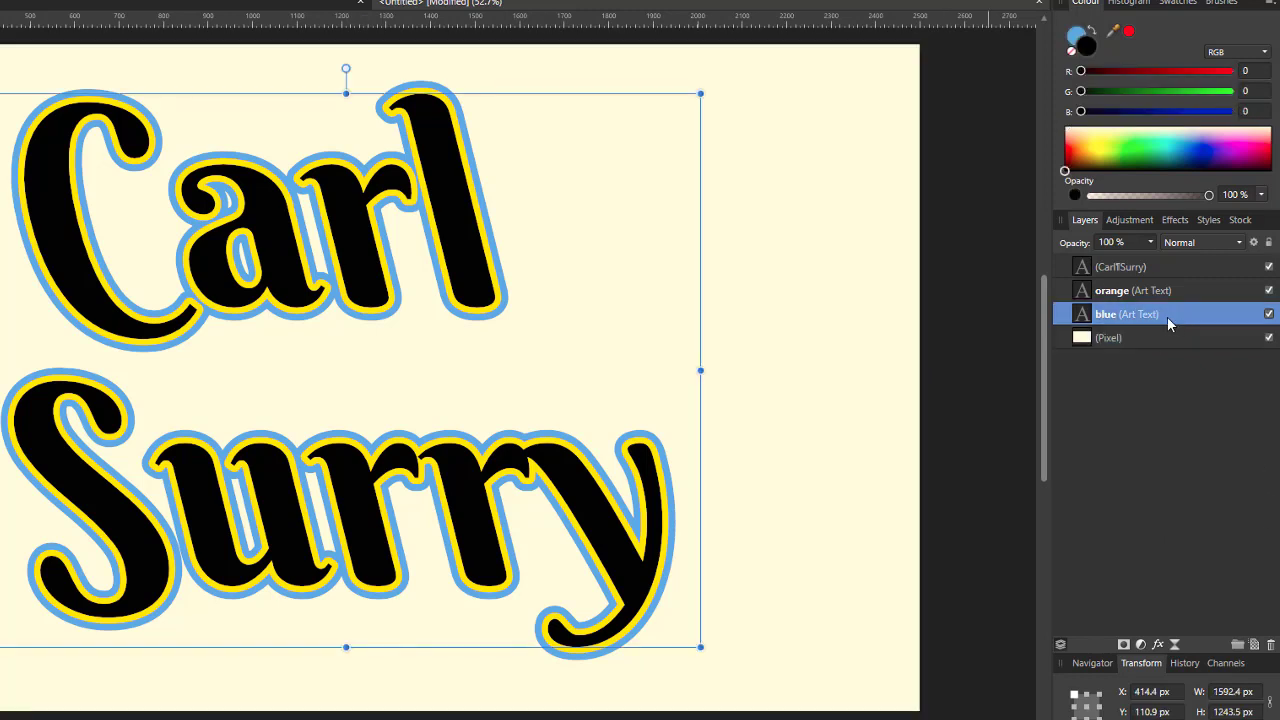
Step: Enable the blue layer's 3D effect with a 9.4 px radius and light azimuth about 53.9°
left_click(1158, 644)
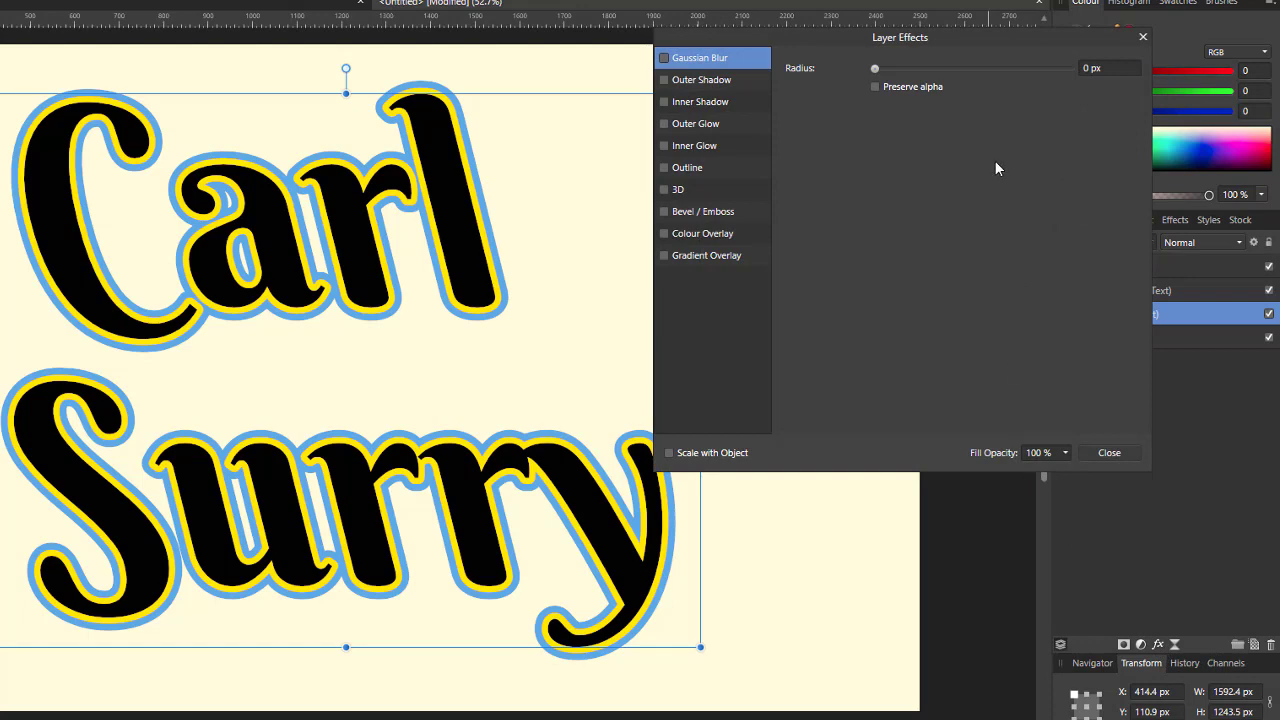
left_click_drag(983, 46, 938, 150)
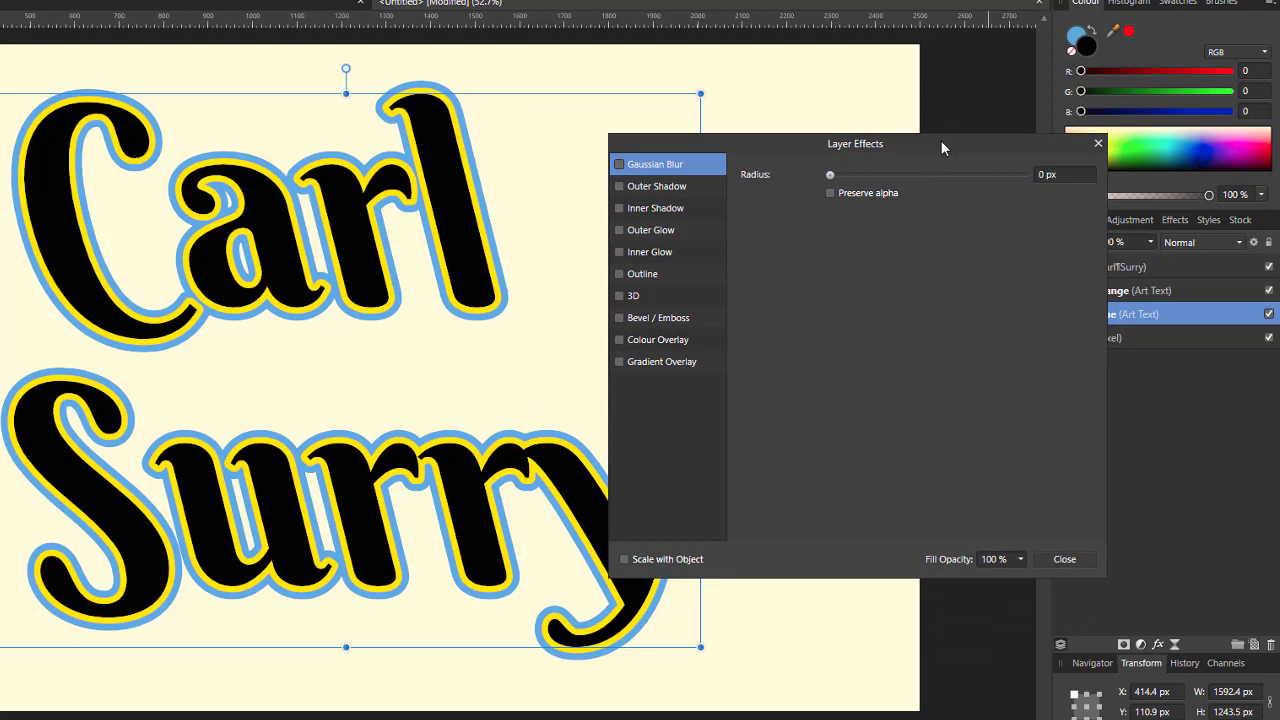
left_click_drag(945, 140, 872, 121)
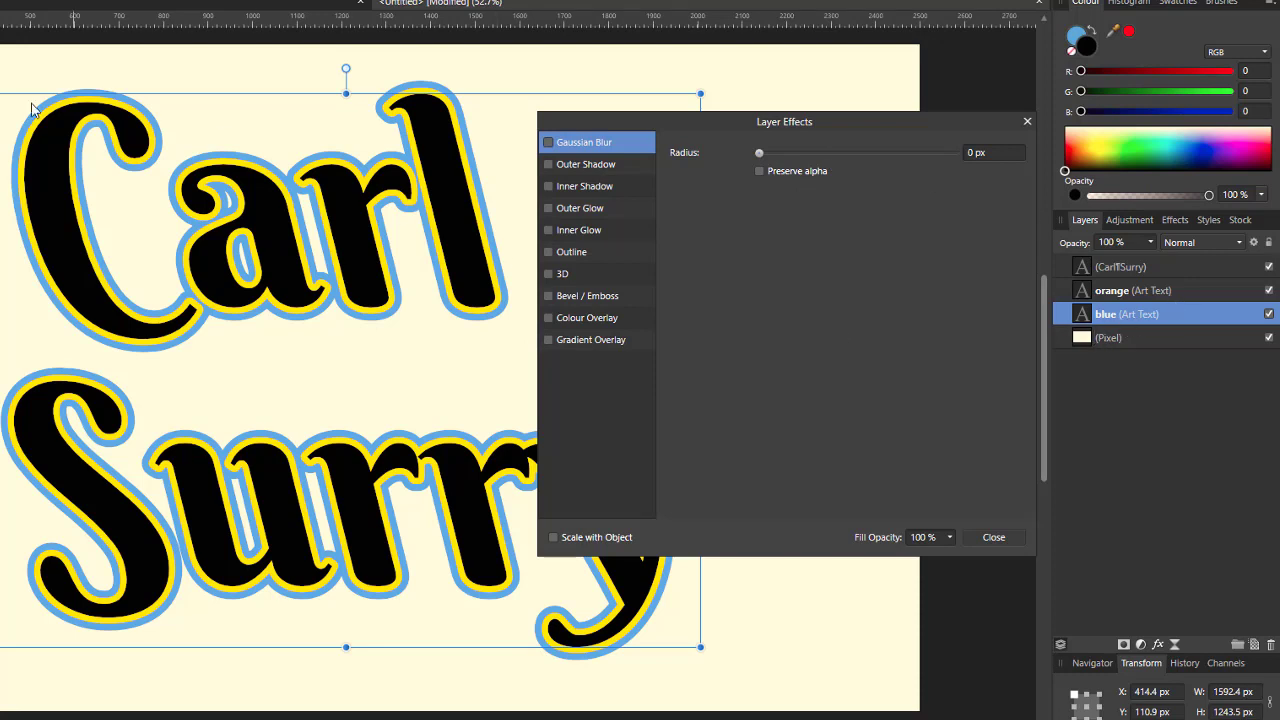
left_click(548, 276)
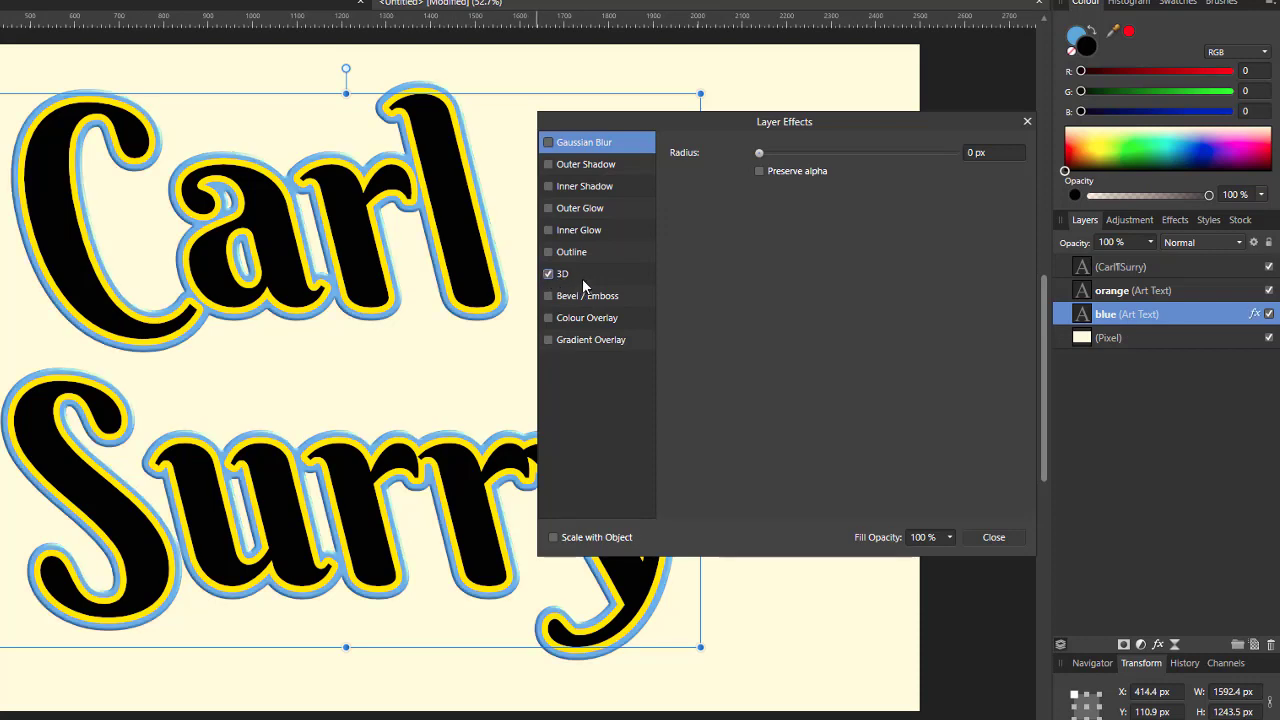
left_click(568, 279)
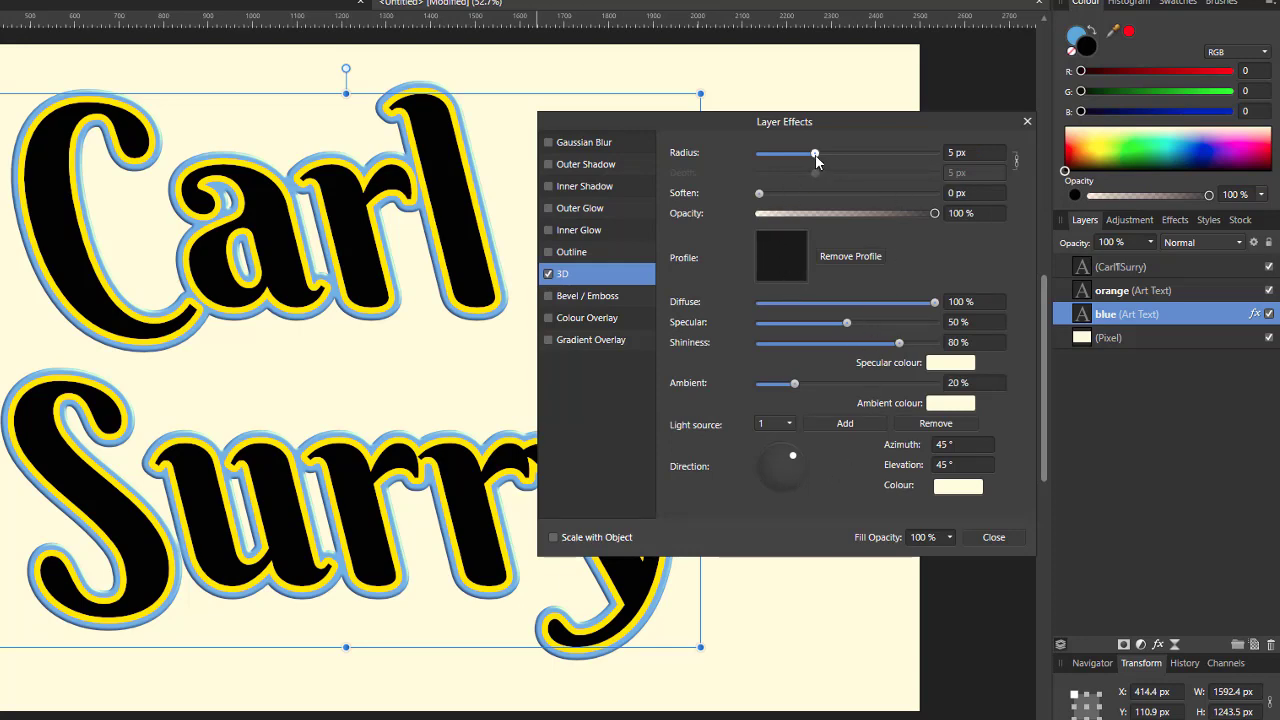
mouse_move(815, 155)
left_mouse_down()
mouse_move(843, 157)
mouse_move(832, 157)
left_mouse_up()
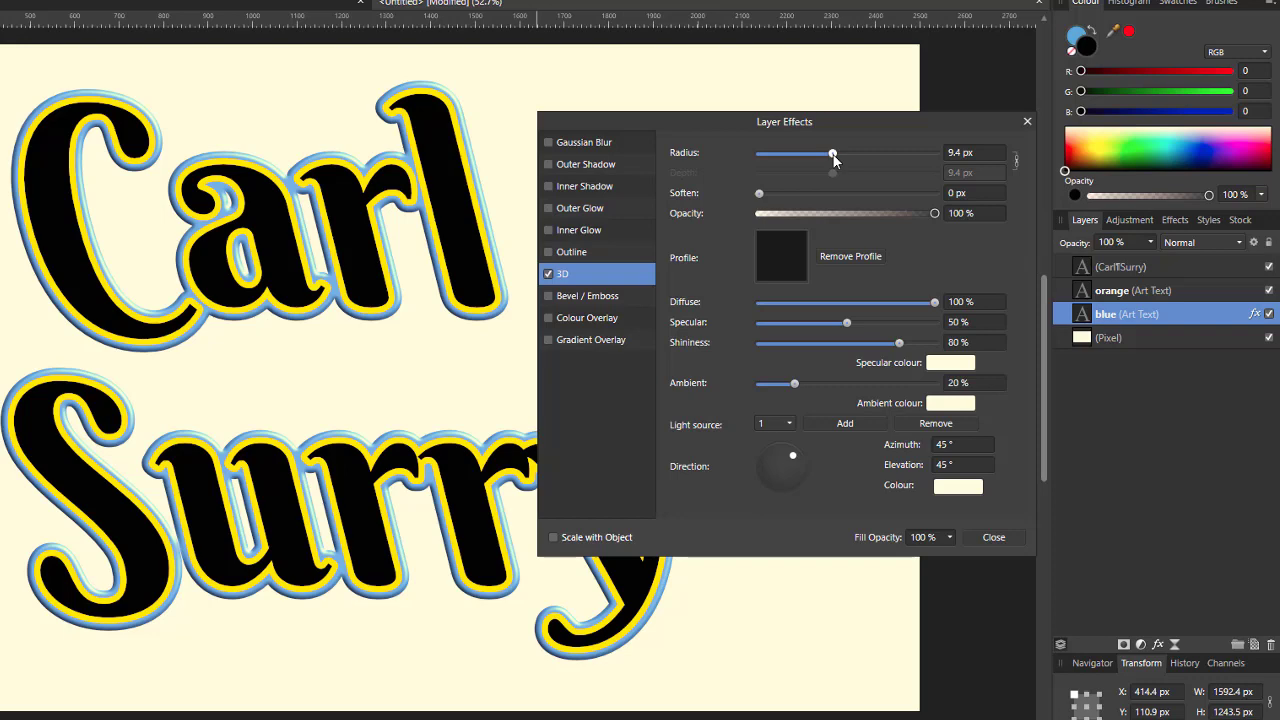
left_click_drag(835, 158, 835, 158)
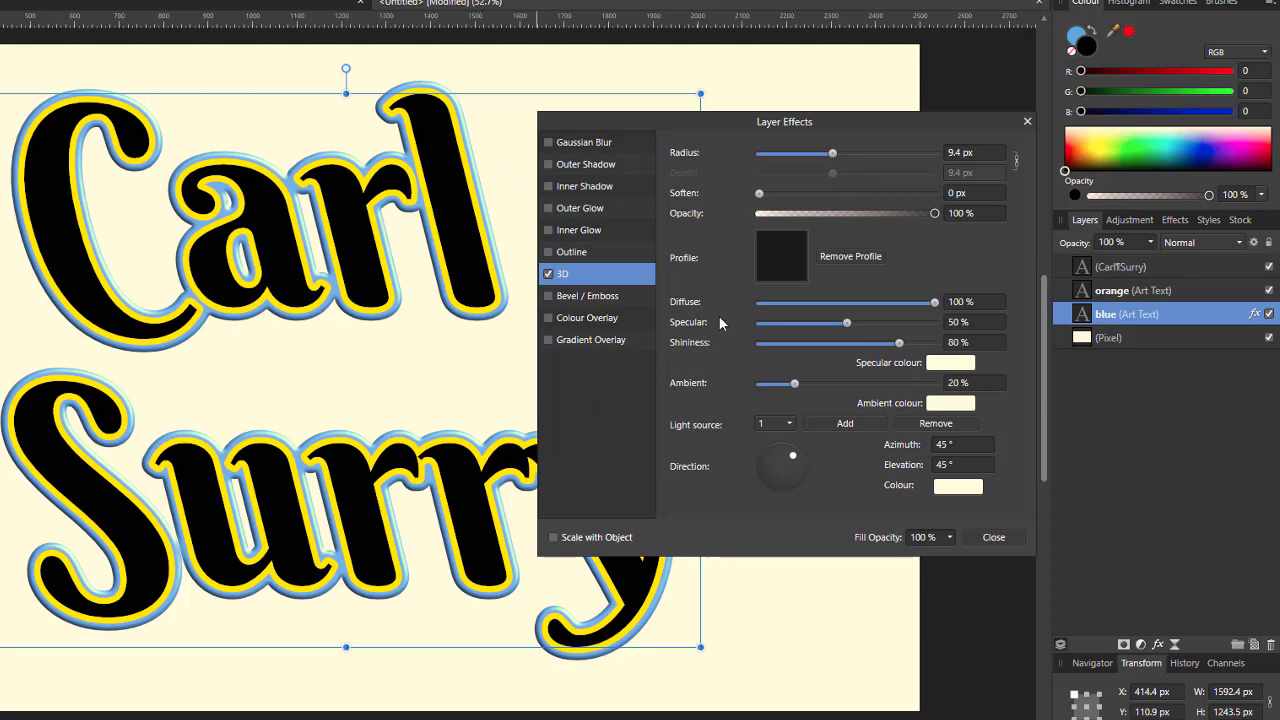
mouse_move(793, 456)
left_mouse_down()
mouse_move(784, 498)
mouse_move(743, 473)
mouse_move(771, 443)
mouse_move(813, 461)
mouse_move(805, 440)
mouse_move(763, 466)
mouse_move(767, 480)
mouse_move(789, 483)
mouse_move(781, 472)
mouse_move(798, 446)
mouse_move(796, 460)
left_mouse_up()
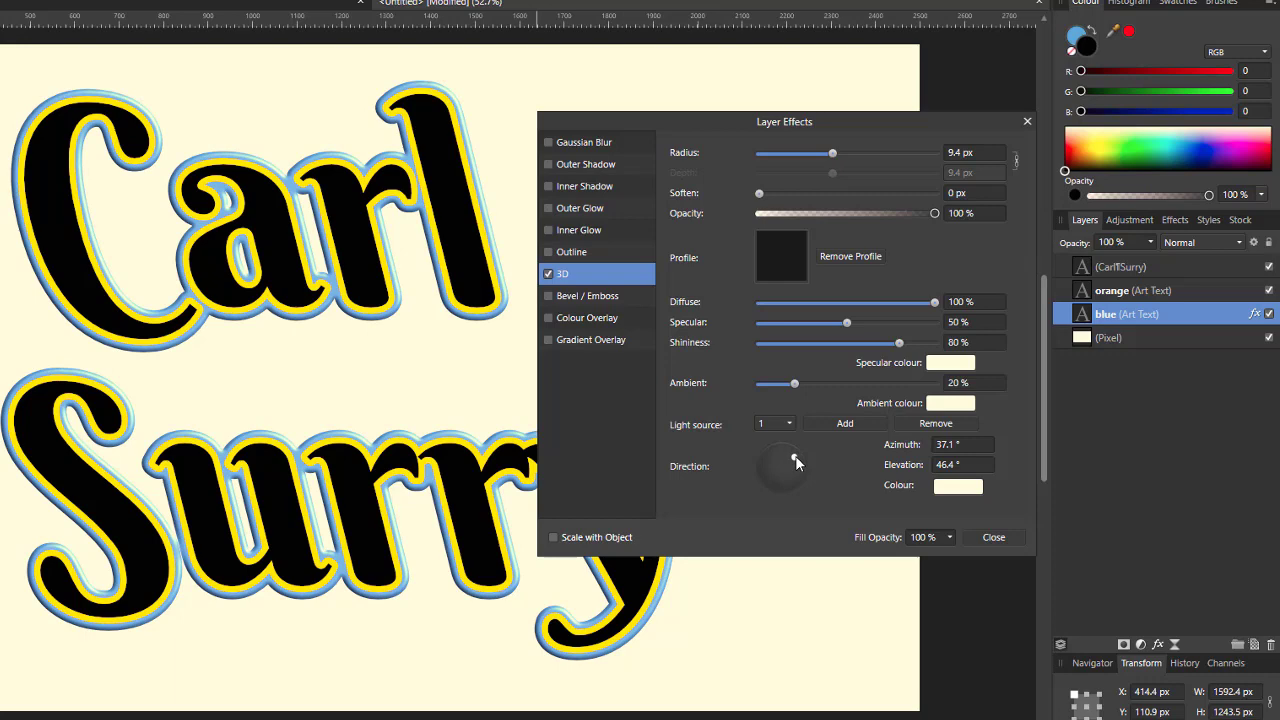
left_click_drag(795, 455, 793, 451)
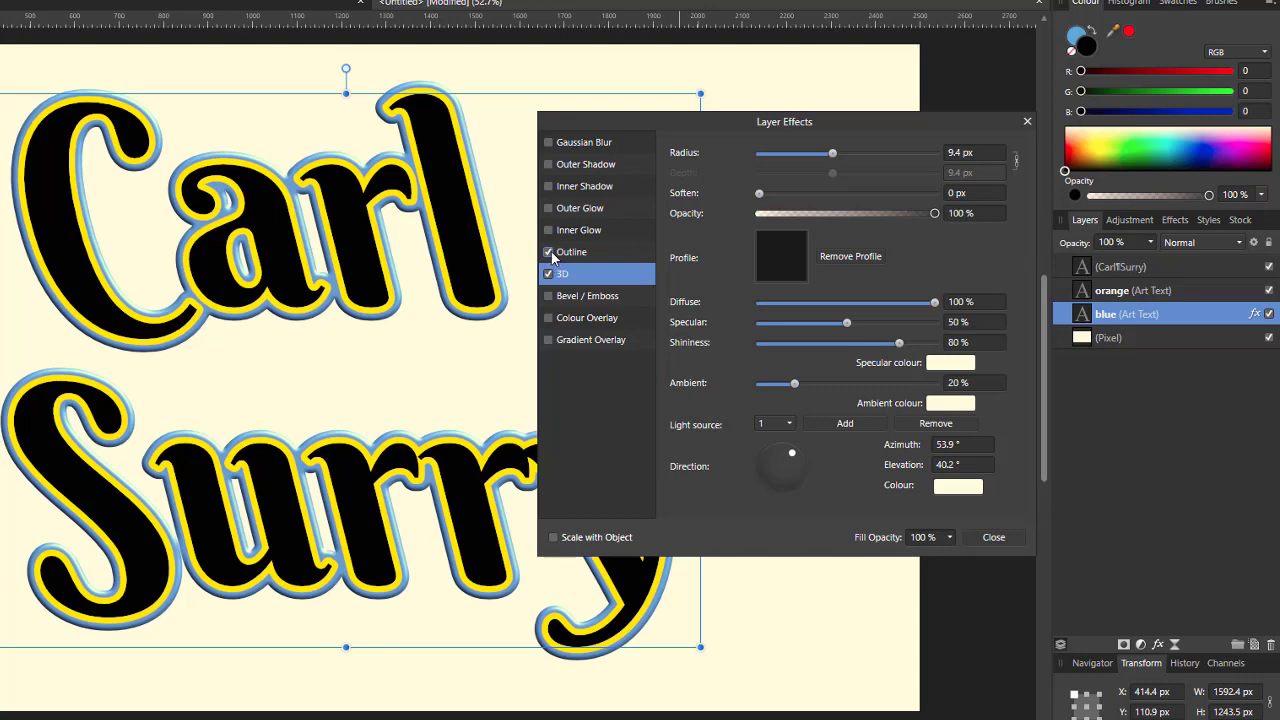
Step: Set the blue layer's Outline effect to a black 6.8 px outside outline
left_click(602, 256)
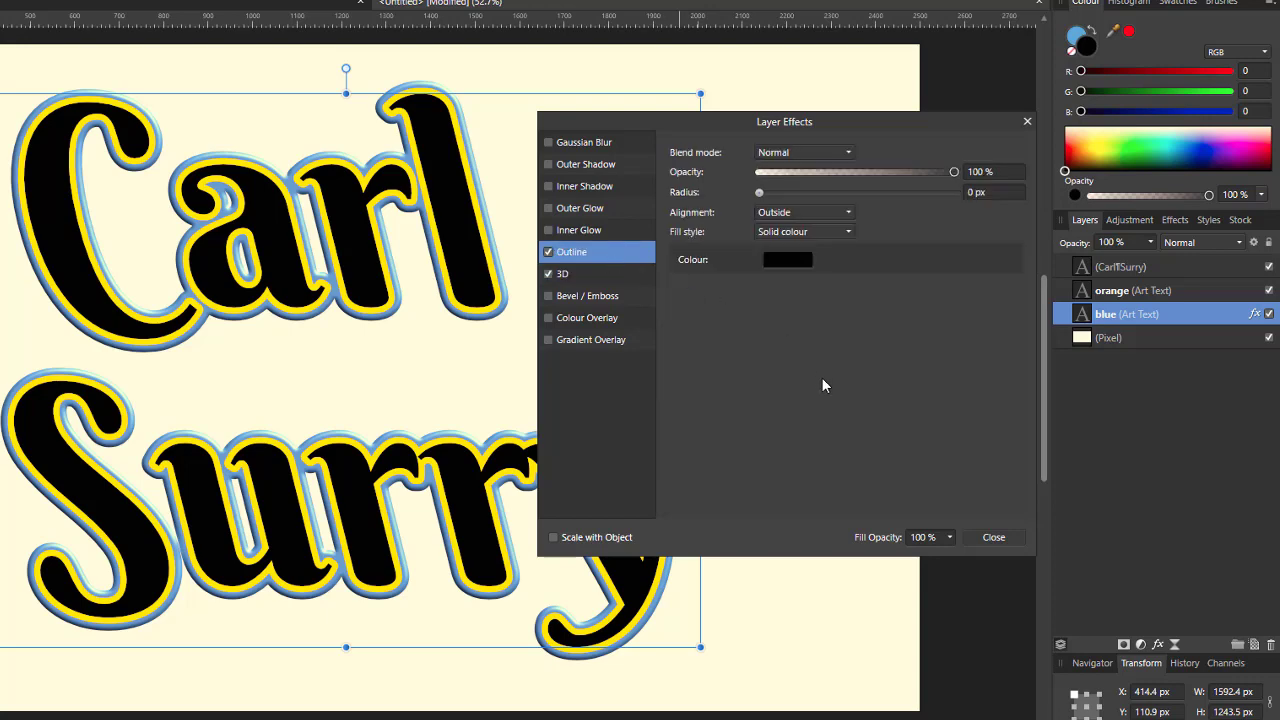
left_click(785, 264)
left_click_drag(760, 192, 829, 195)
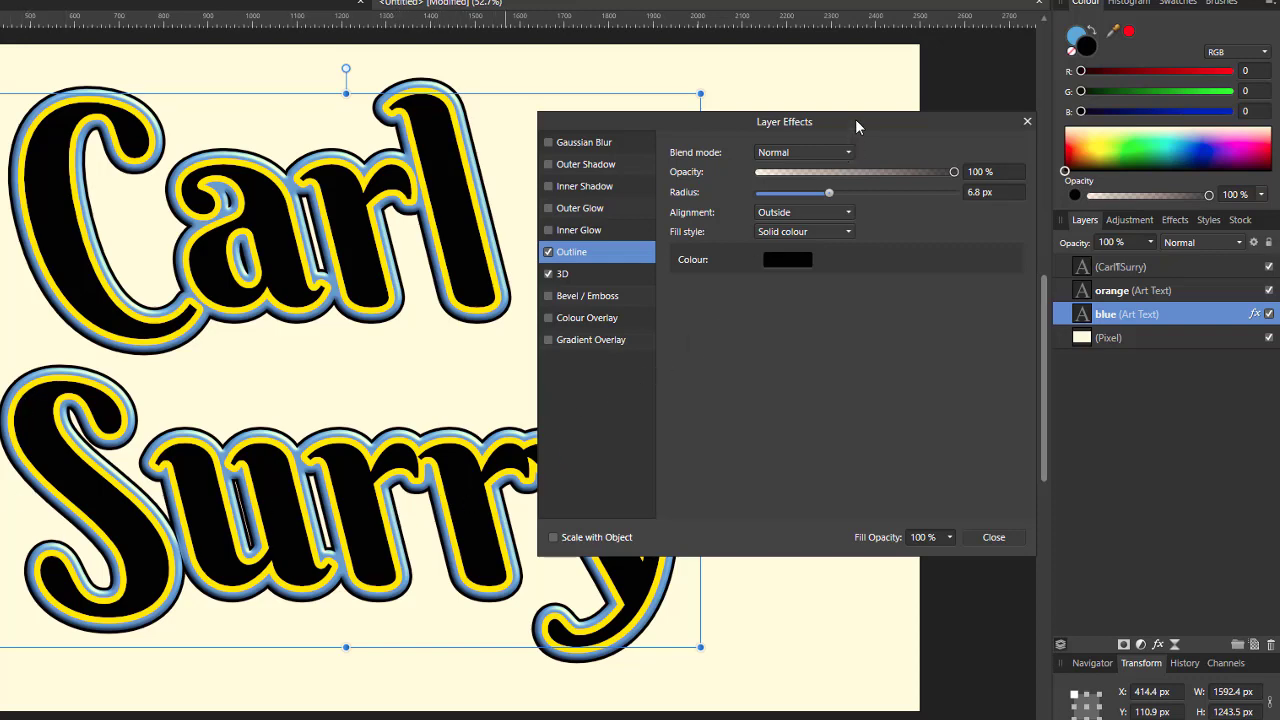
left_click_drag(854, 121, 868, 103)
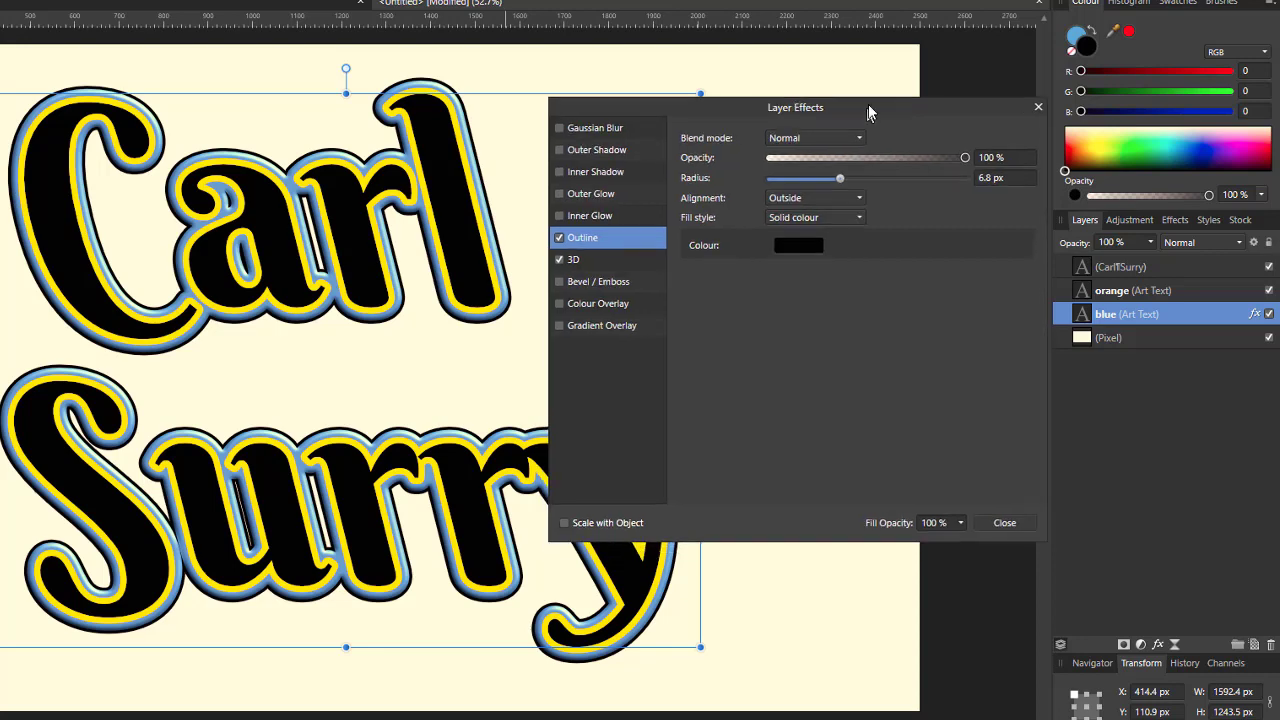
Step: Enable Outer Shadow on the blue layer: 49 px radius, 69.5 px offset, 66% intensity
left_click(562, 146)
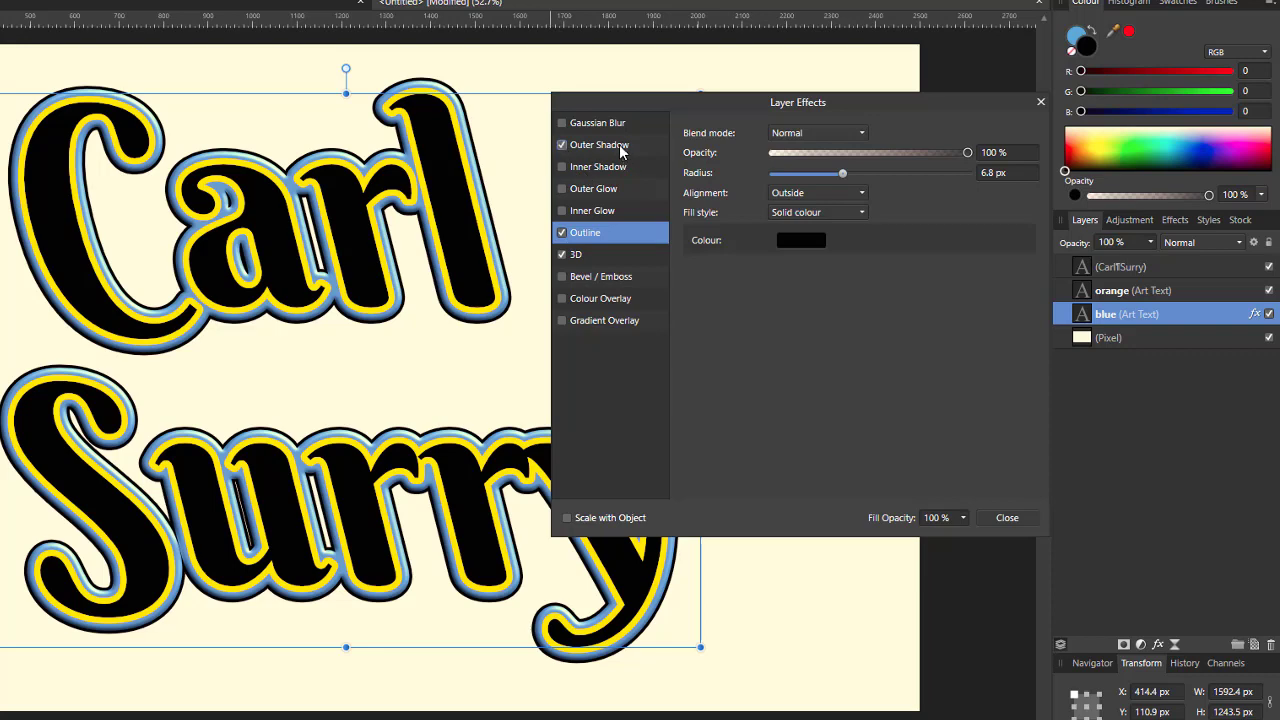
left_click(619, 144)
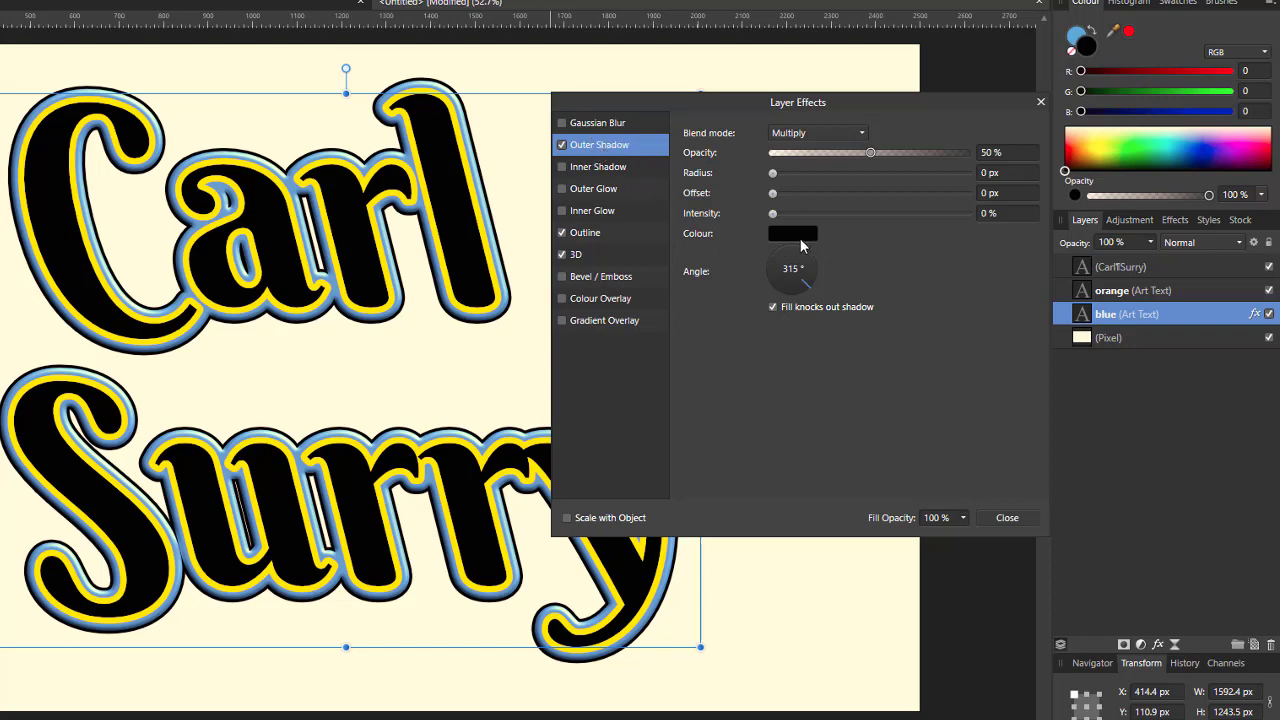
left_click_drag(774, 218, 875, 194)
left_click_drag(772, 173, 859, 174)
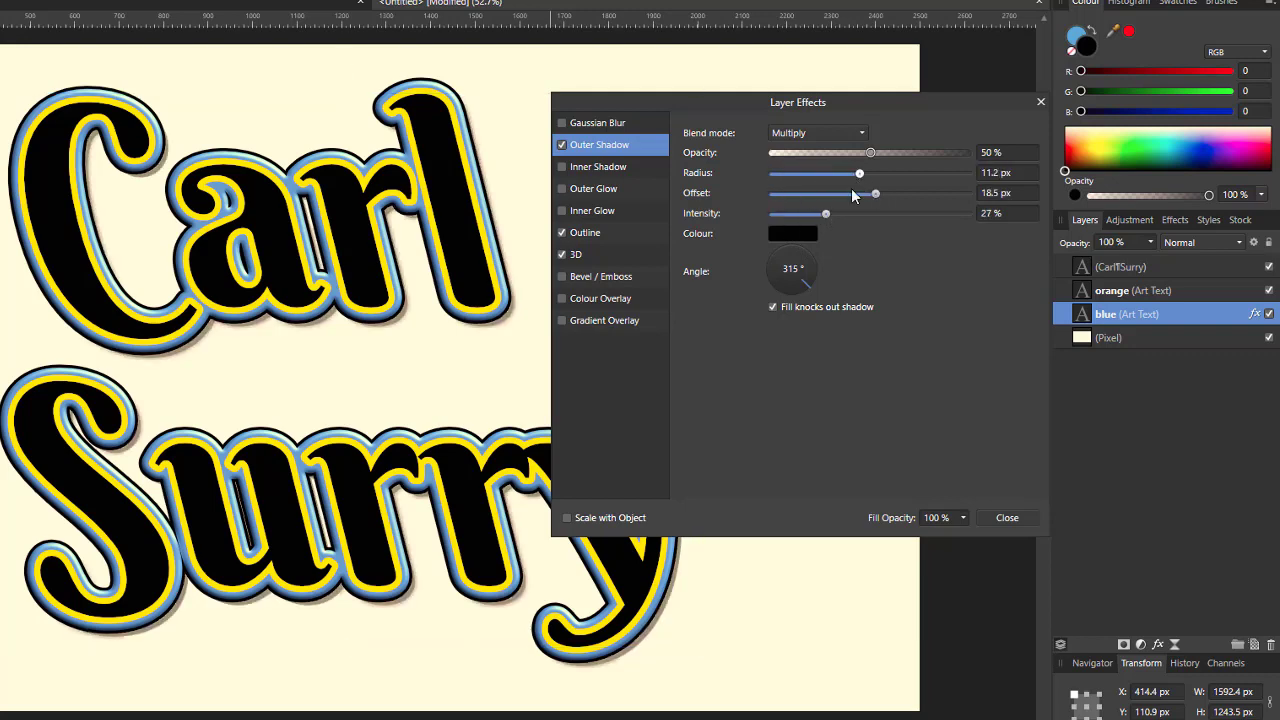
left_click_drag(825, 214, 940, 193)
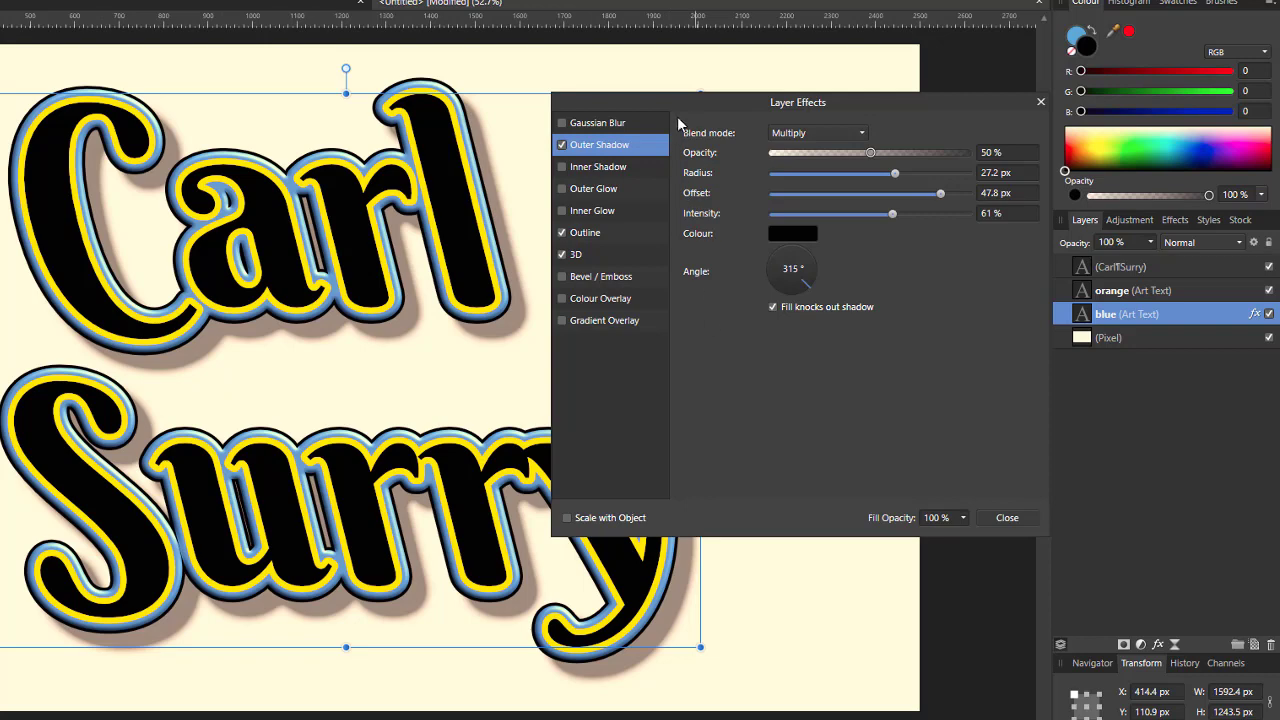
left_click_drag(684, 104, 812, 74)
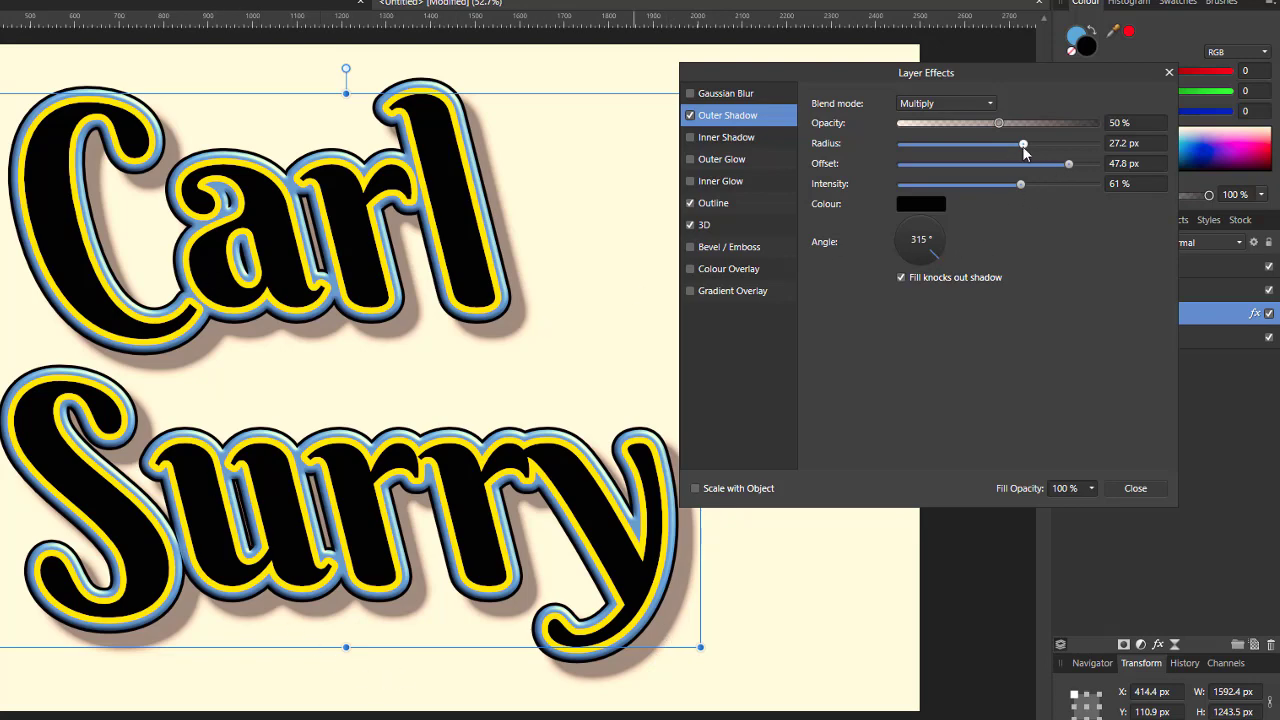
left_click_drag(1023, 146, 908, 160)
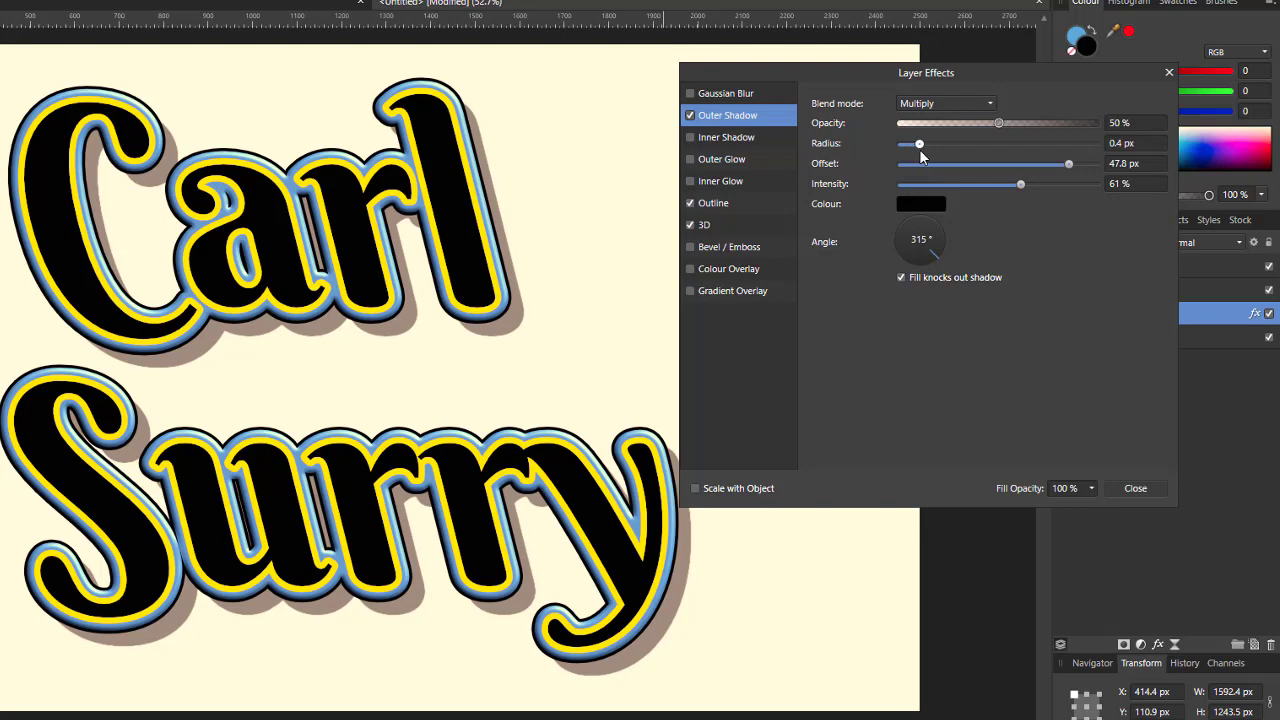
left_click_drag(920, 151, 1071, 147)
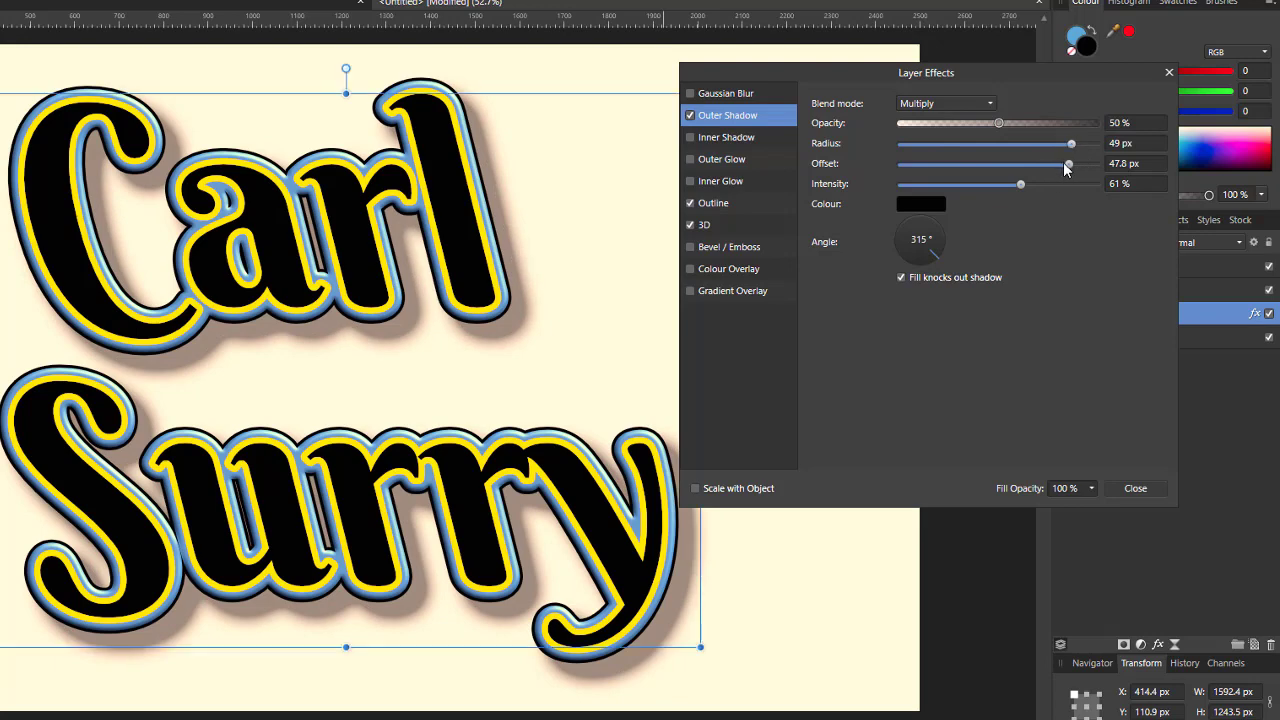
left_click_drag(1069, 166, 1031, 207)
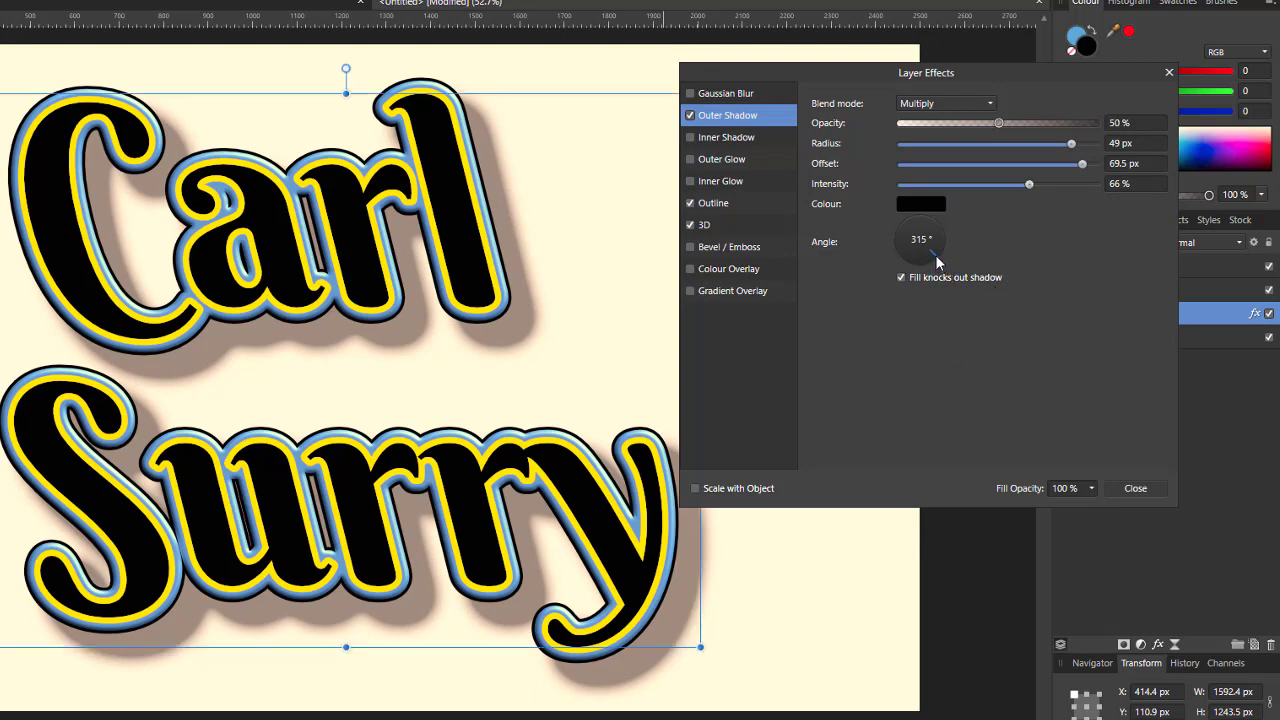
mouse_move(935, 254)
left_mouse_down()
mouse_move(912, 264)
mouse_move(875, 236)
mouse_move(924, 196)
mouse_move(974, 251)
mouse_move(942, 270)
left_mouse_up()
Step: Close the blue layer's effects and open Layer Effects for the orange text layer
left_click(1140, 490)
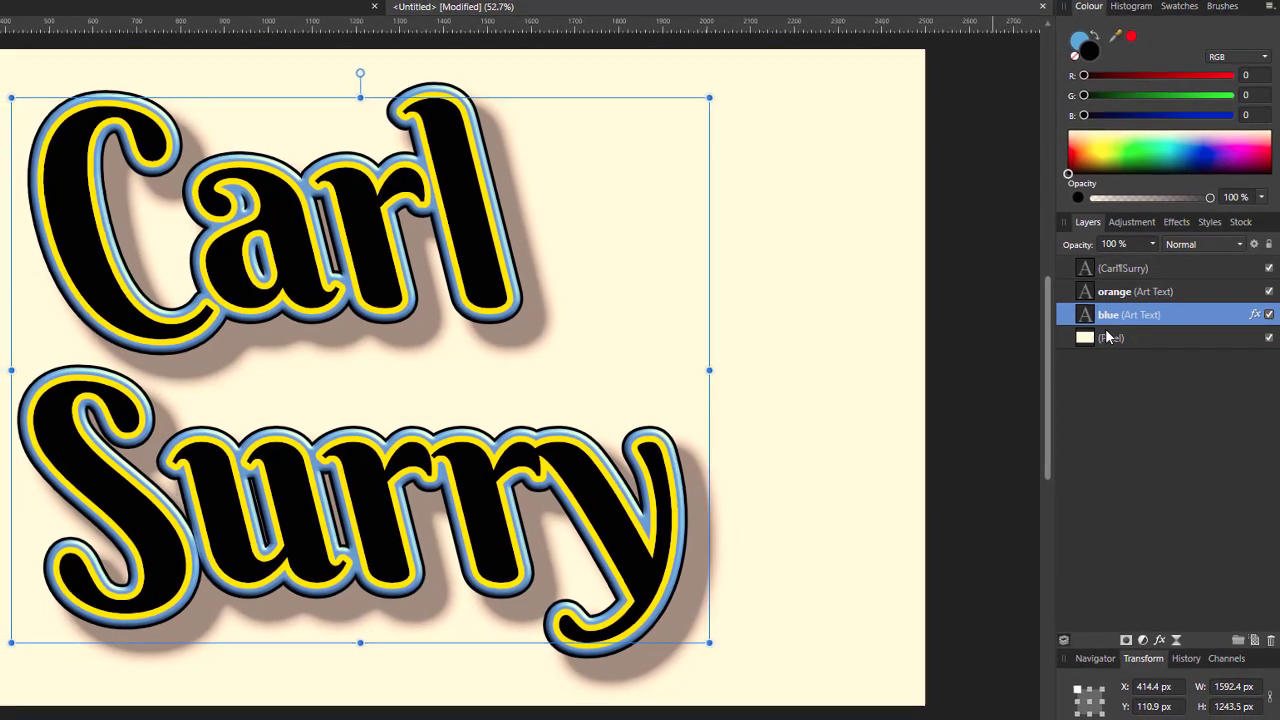
left_click(1195, 294)
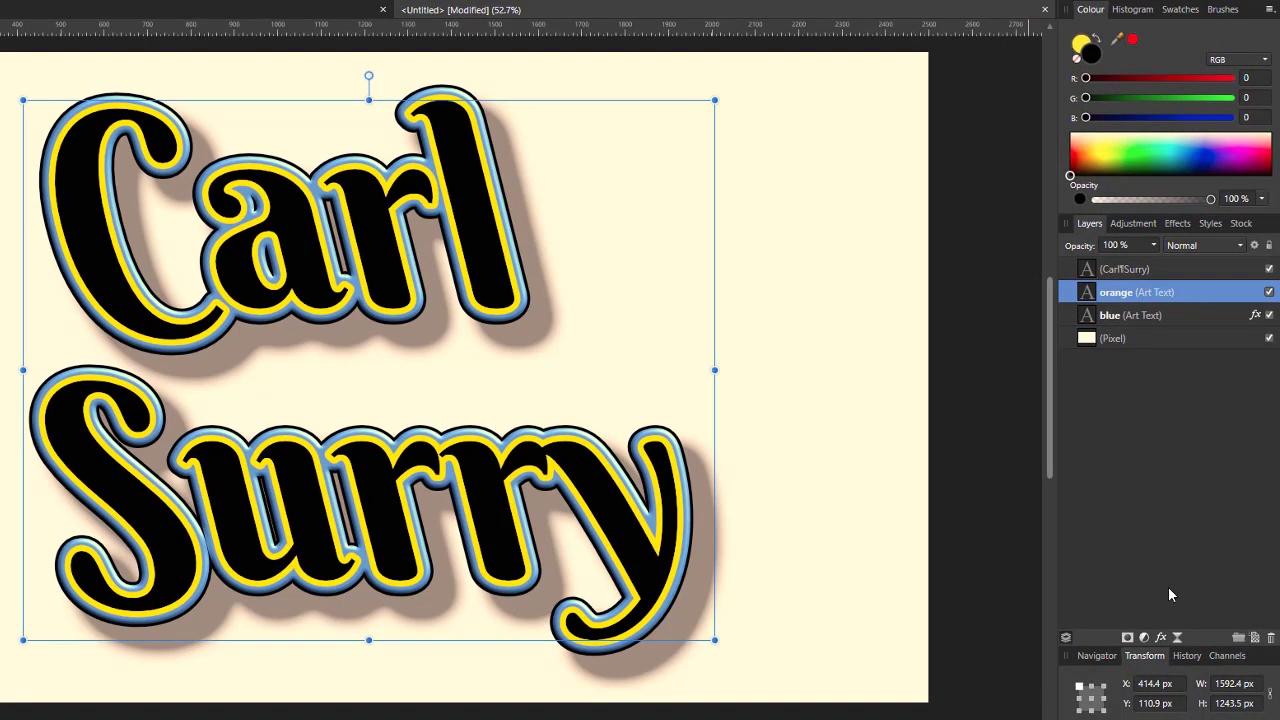
left_click(1161, 639)
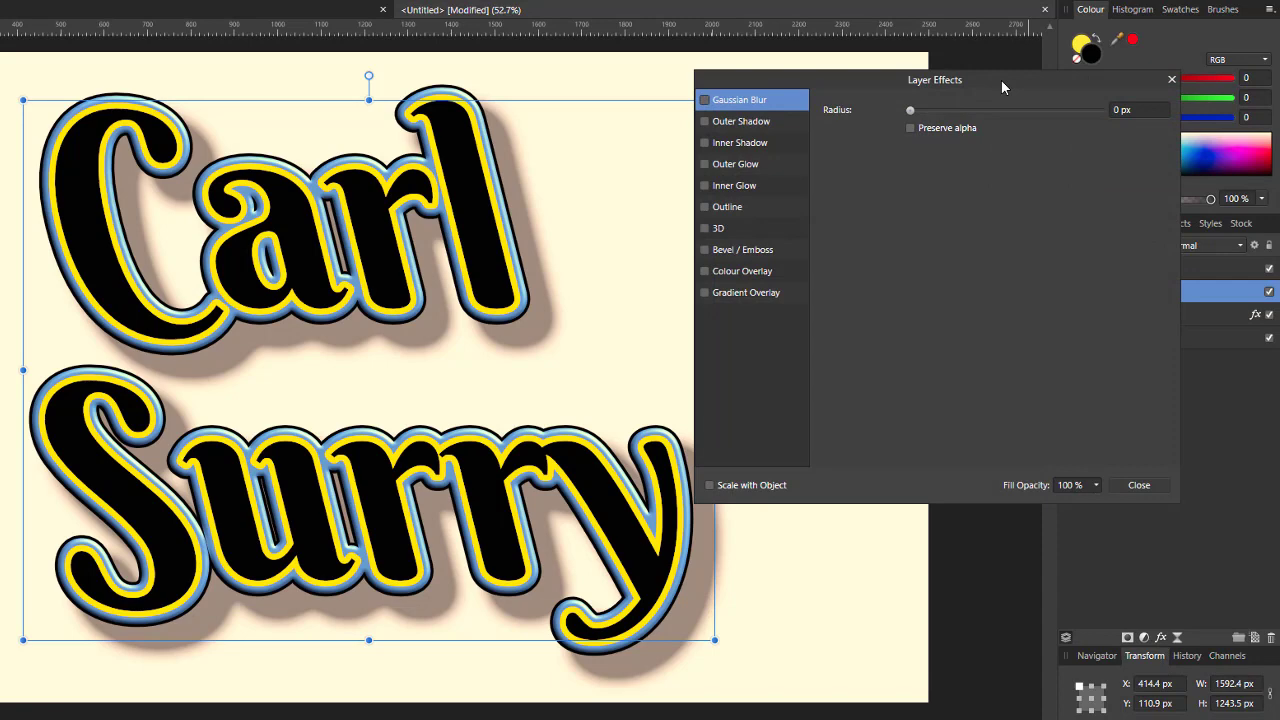
left_click_drag(1001, 80, 913, 95)
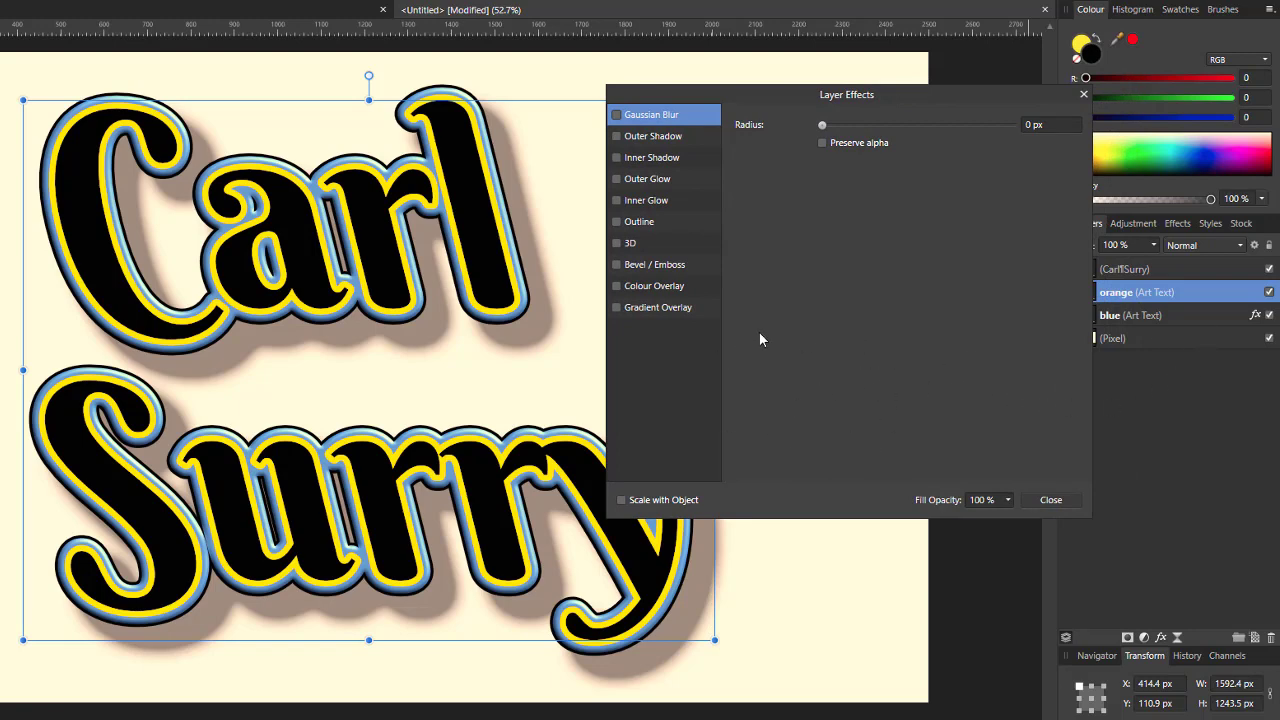
Step: Add an Inner Bevel/Emboss: 78.8 px radius, -25.3° azimuth, 69.5° elevation
left_click(617, 265)
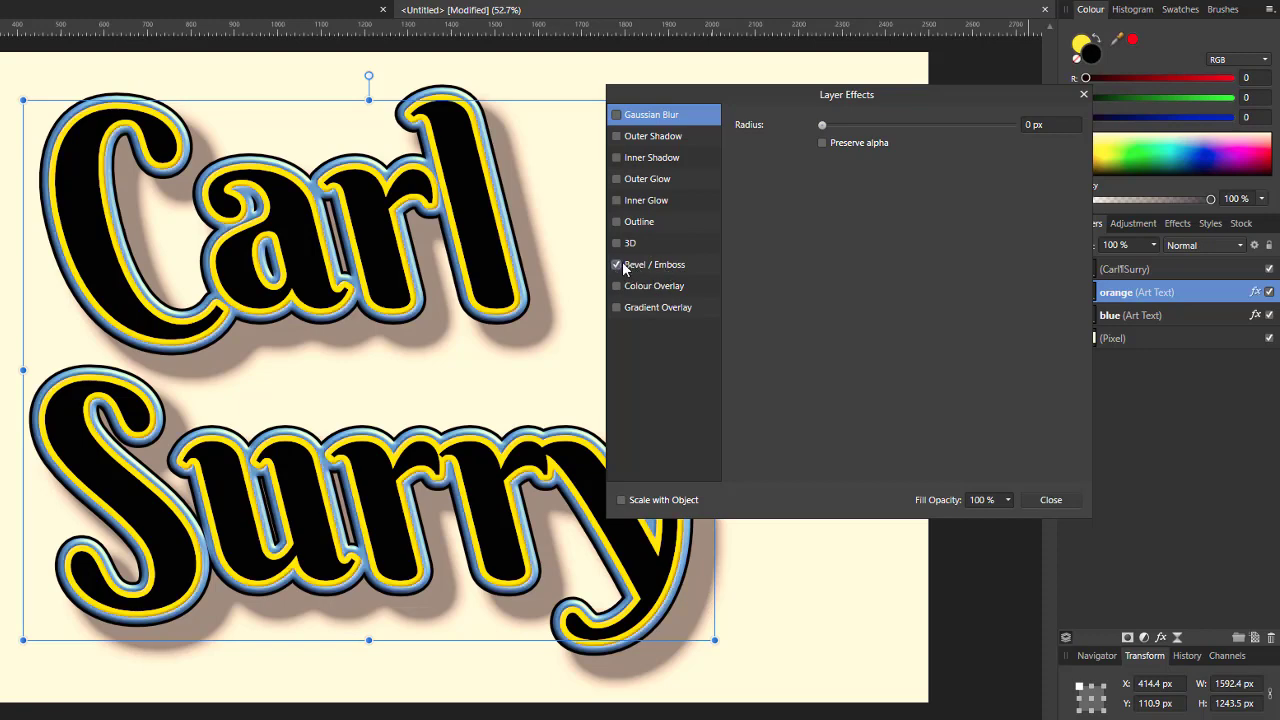
left_click(678, 268)
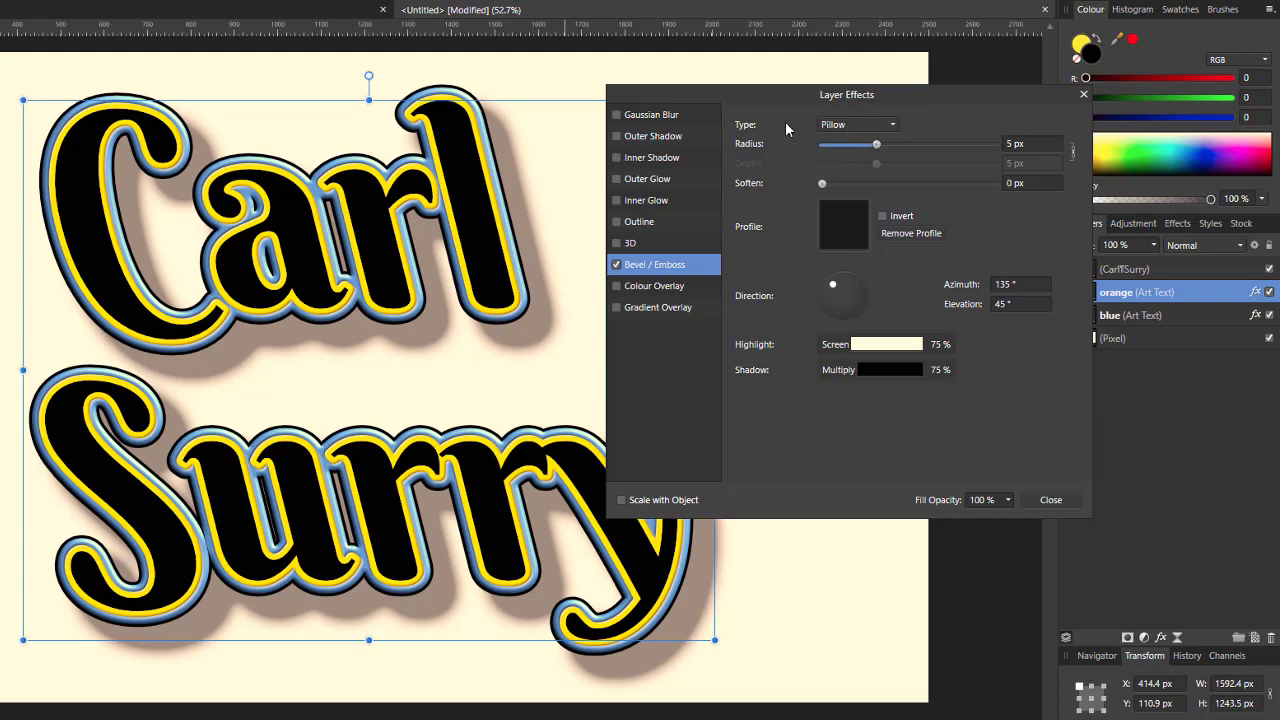
left_click(895, 129)
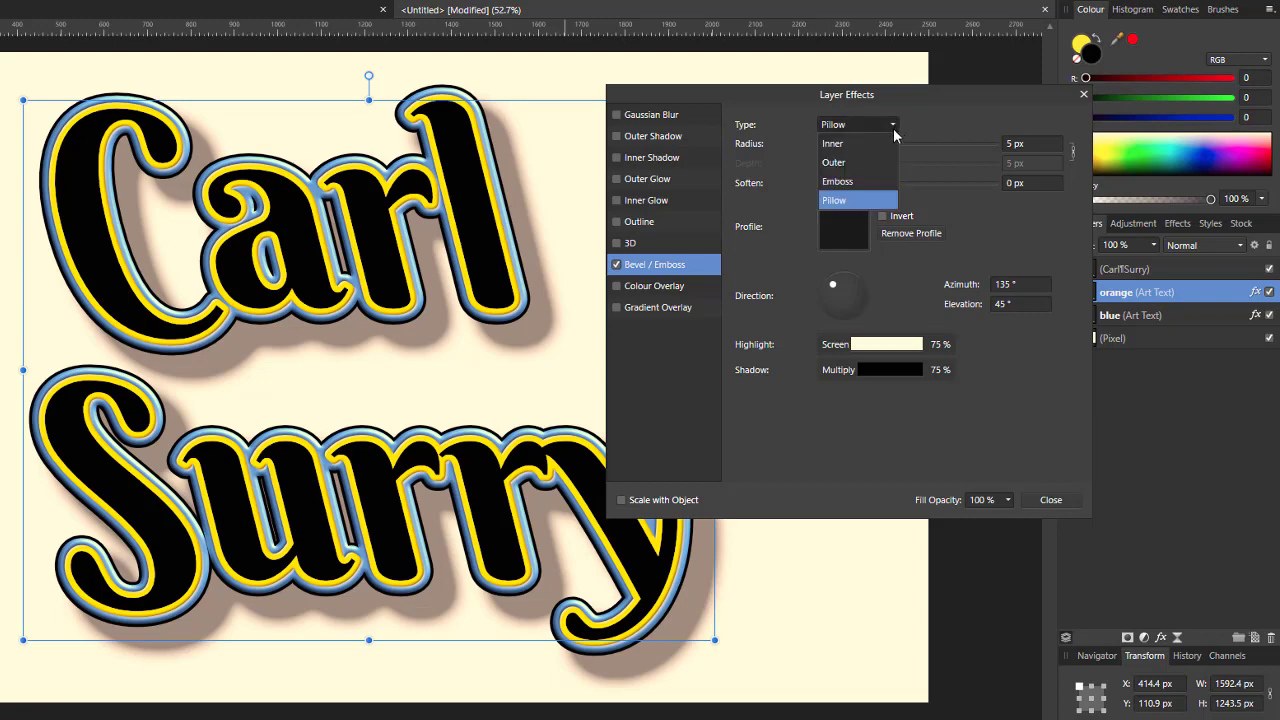
left_click(826, 146)
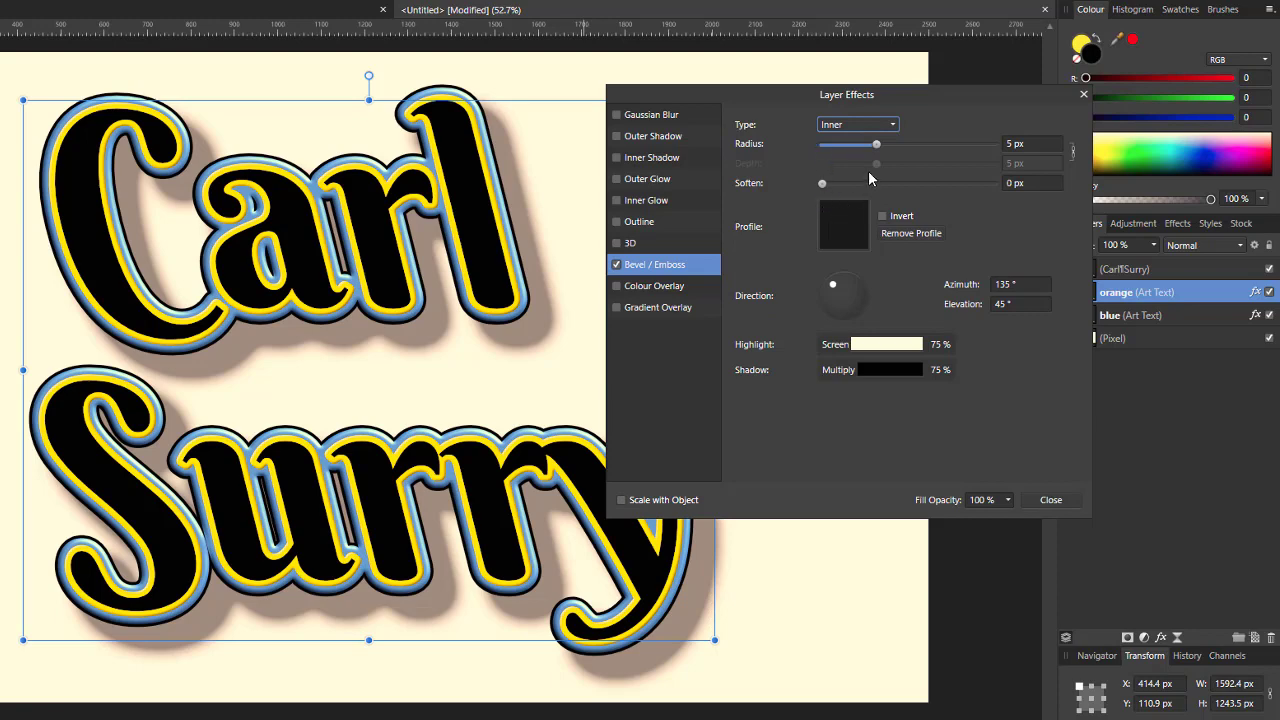
left_click_drag(877, 146, 983, 148)
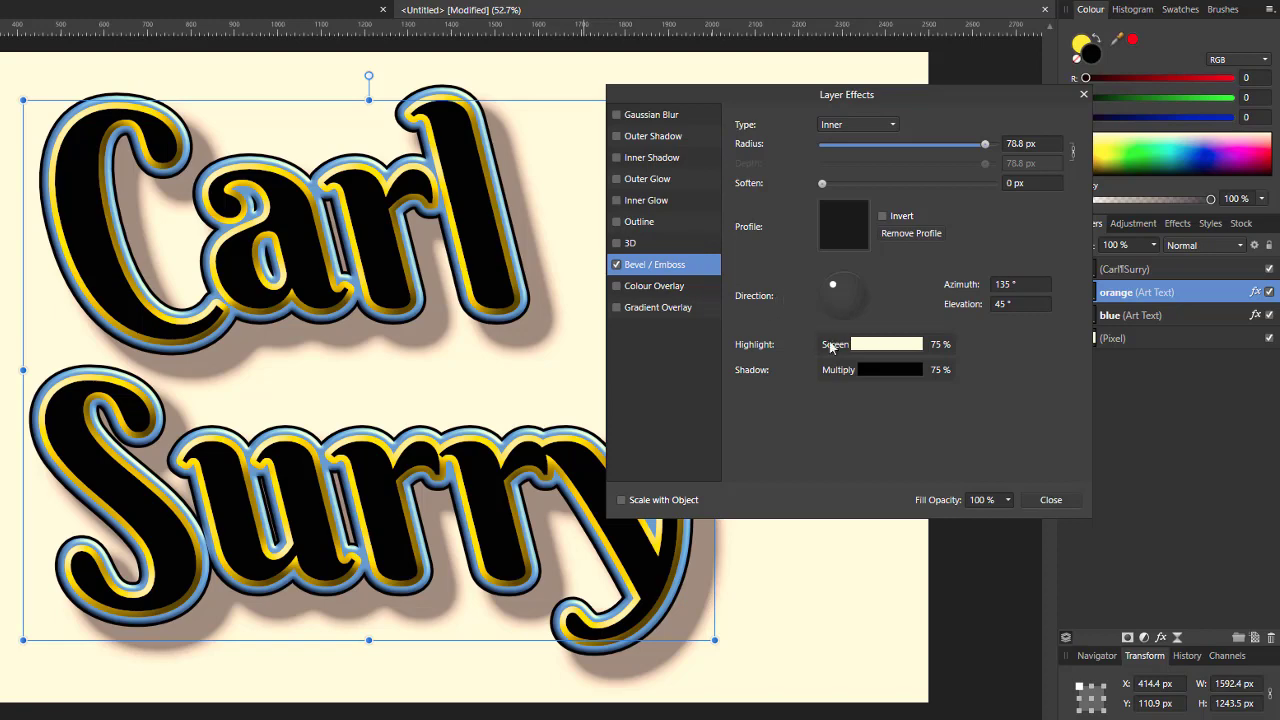
mouse_move(840, 286)
left_mouse_down()
mouse_move(855, 280)
mouse_move(866, 313)
mouse_move(846, 298)
mouse_move(840, 312)
mouse_move(850, 288)
mouse_move(844, 305)
mouse_move(826, 302)
mouse_move(834, 312)
mouse_move(830, 302)
mouse_move(862, 291)
mouse_move(851, 312)
mouse_move(853, 292)
mouse_move(857, 303)
left_mouse_up()
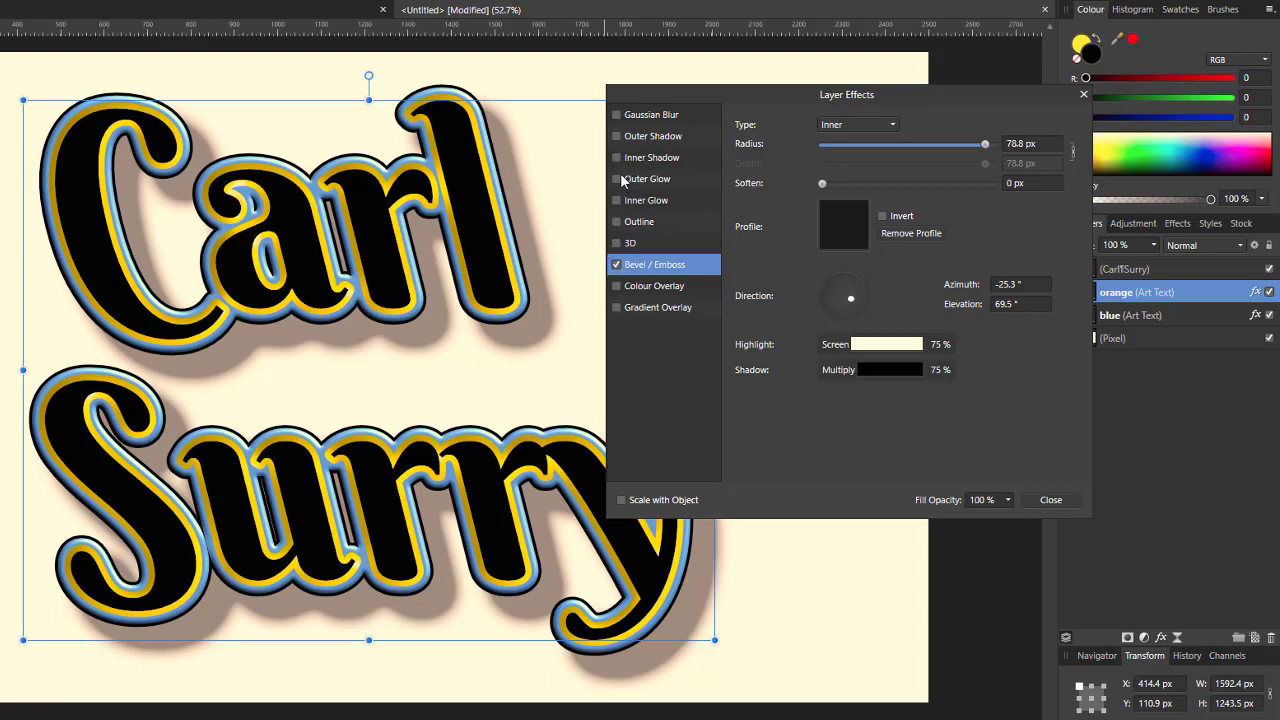
Step: Add a black 4.3 px outside Outline to the orange layer and close Layer Effects
left_click(617, 223)
left_click(659, 224)
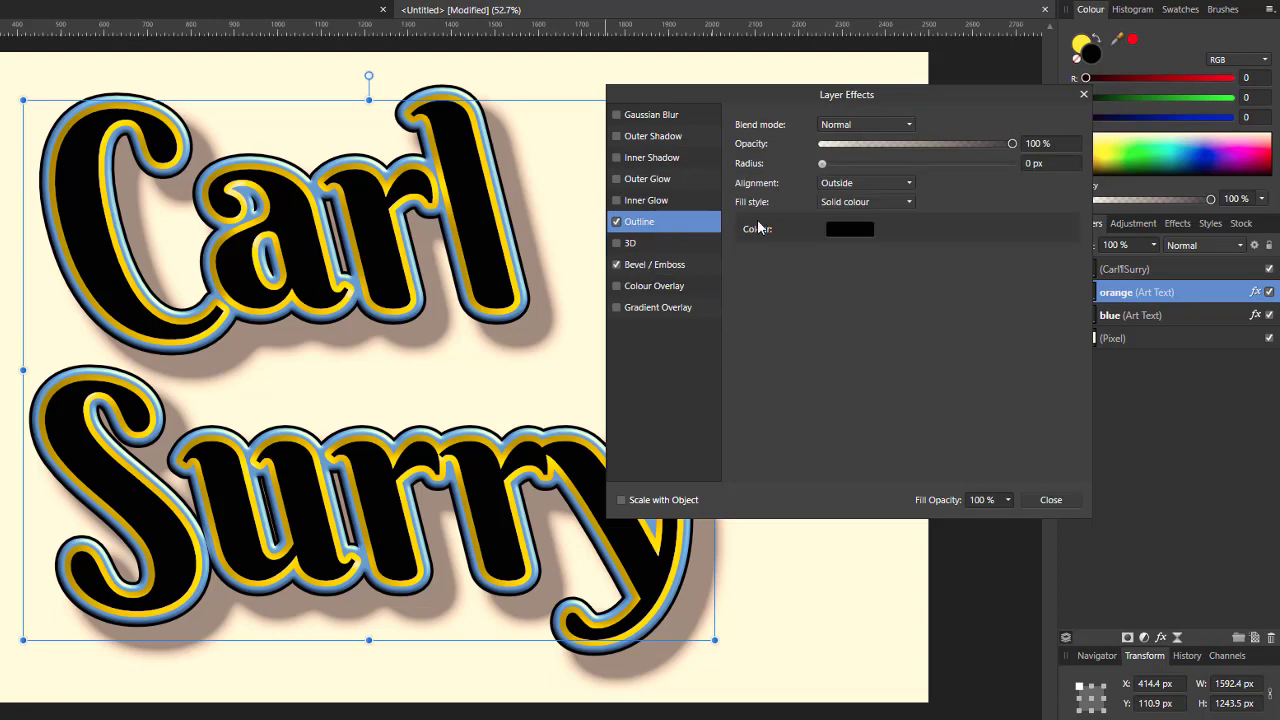
left_click_drag(823, 167, 880, 160)
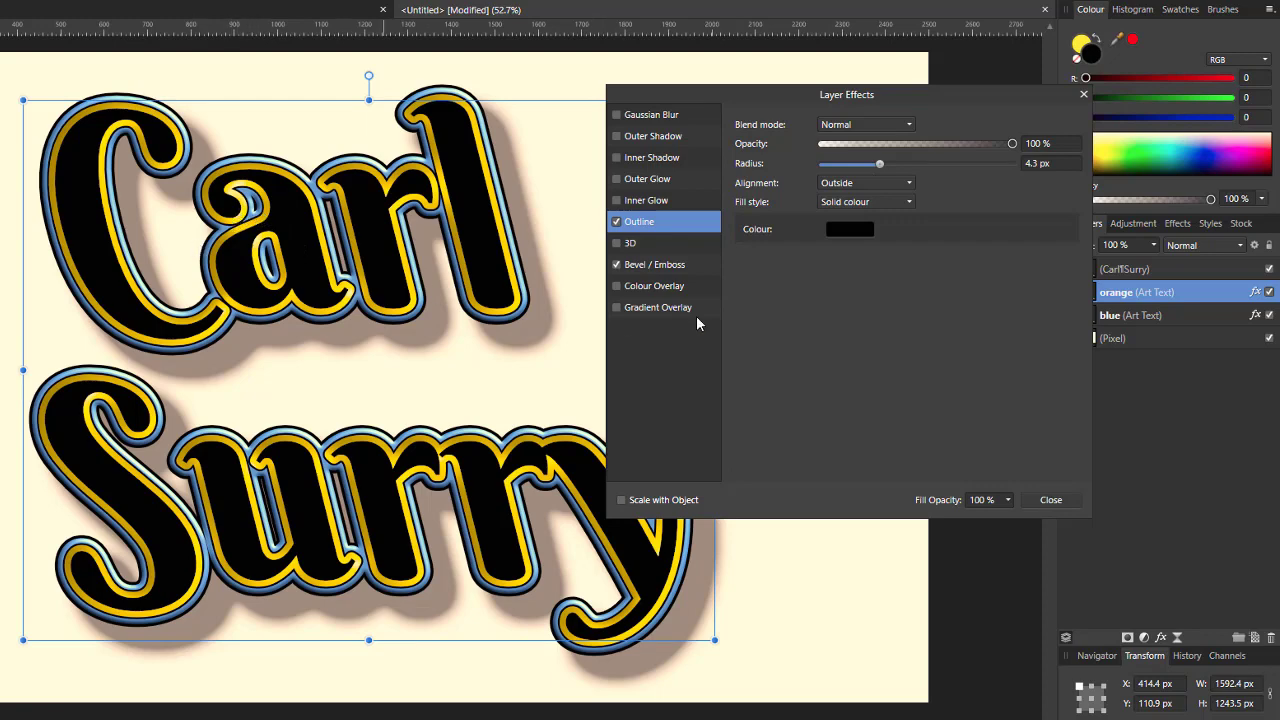
left_click(1045, 503)
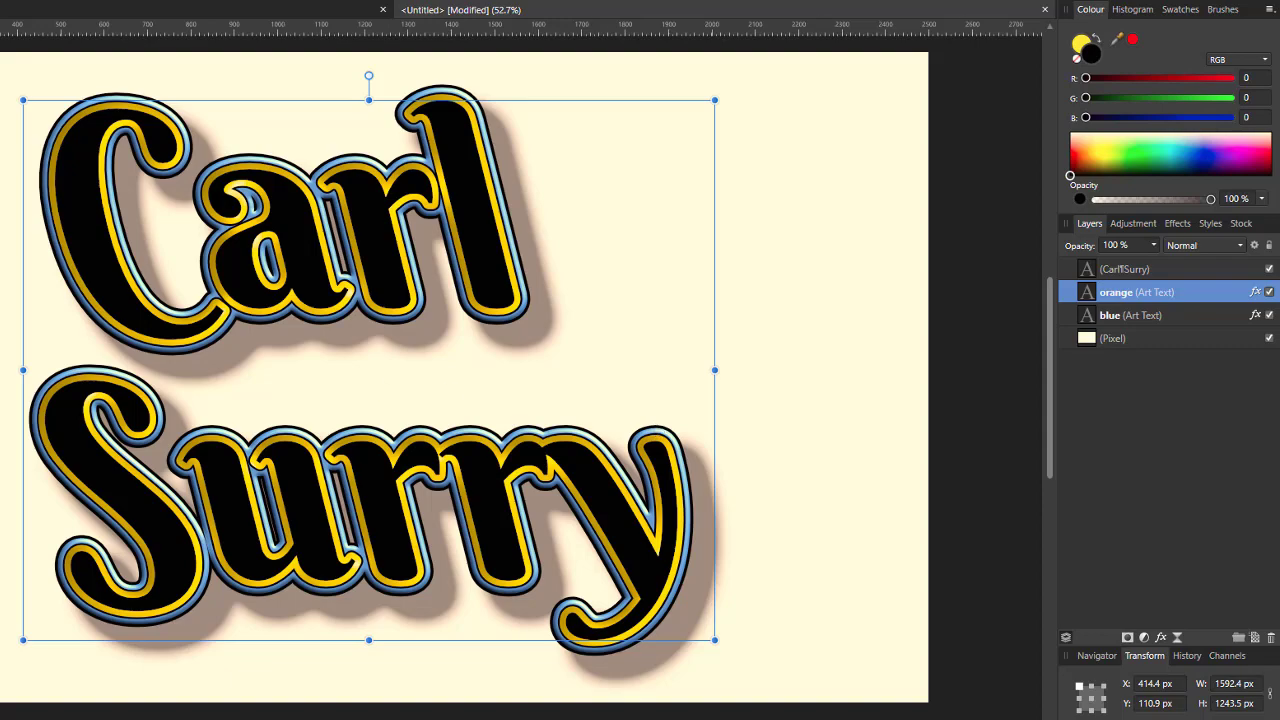
left_click(13, 79)
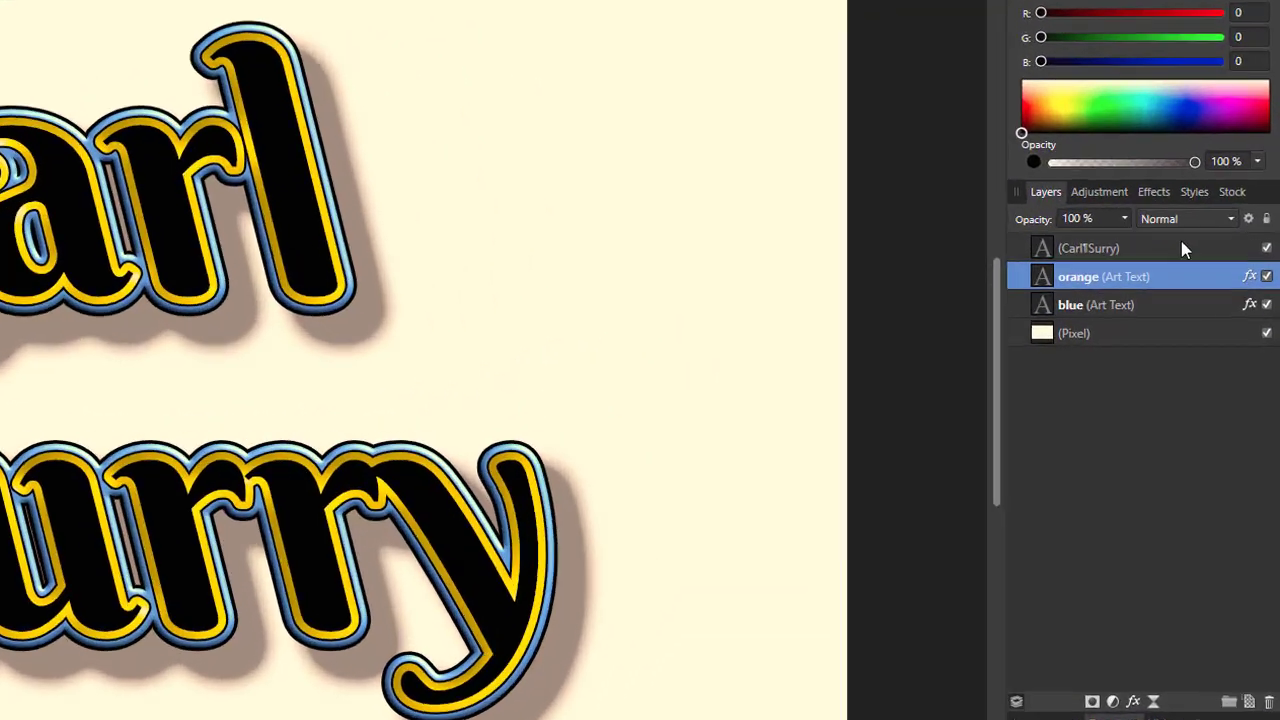
left_click(1205, 287)
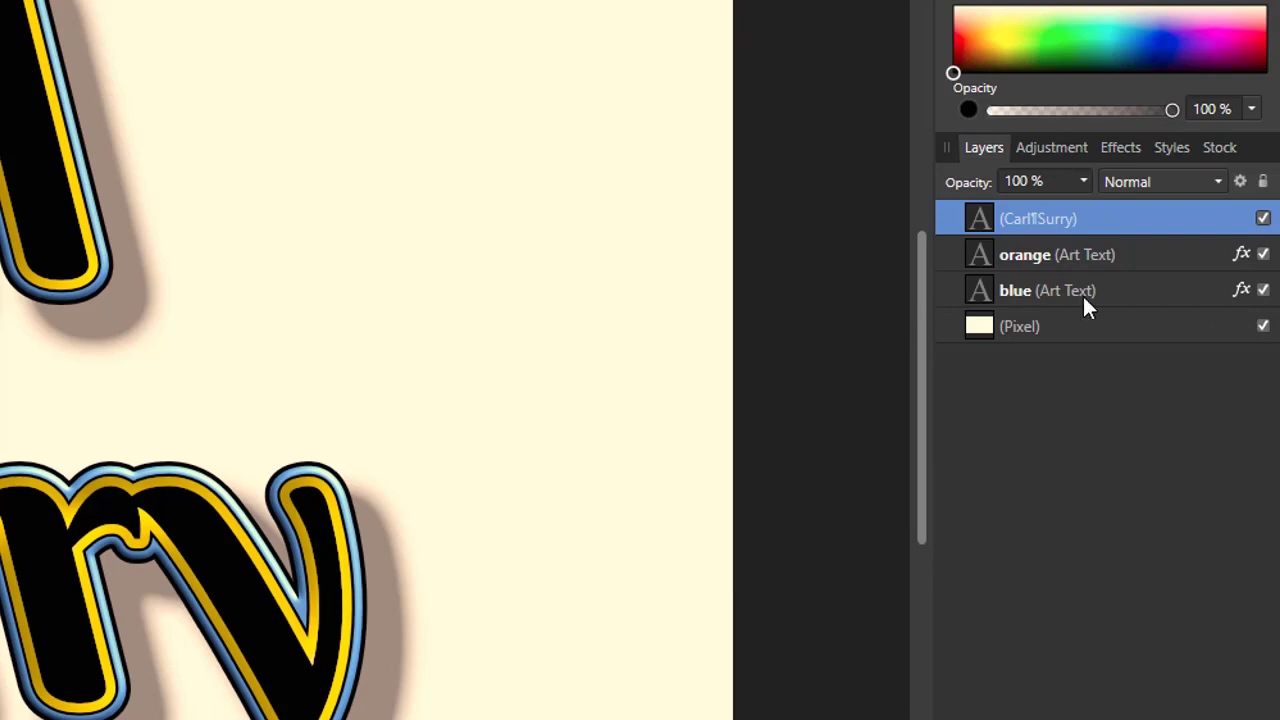
left_click(1144, 289, "shift")
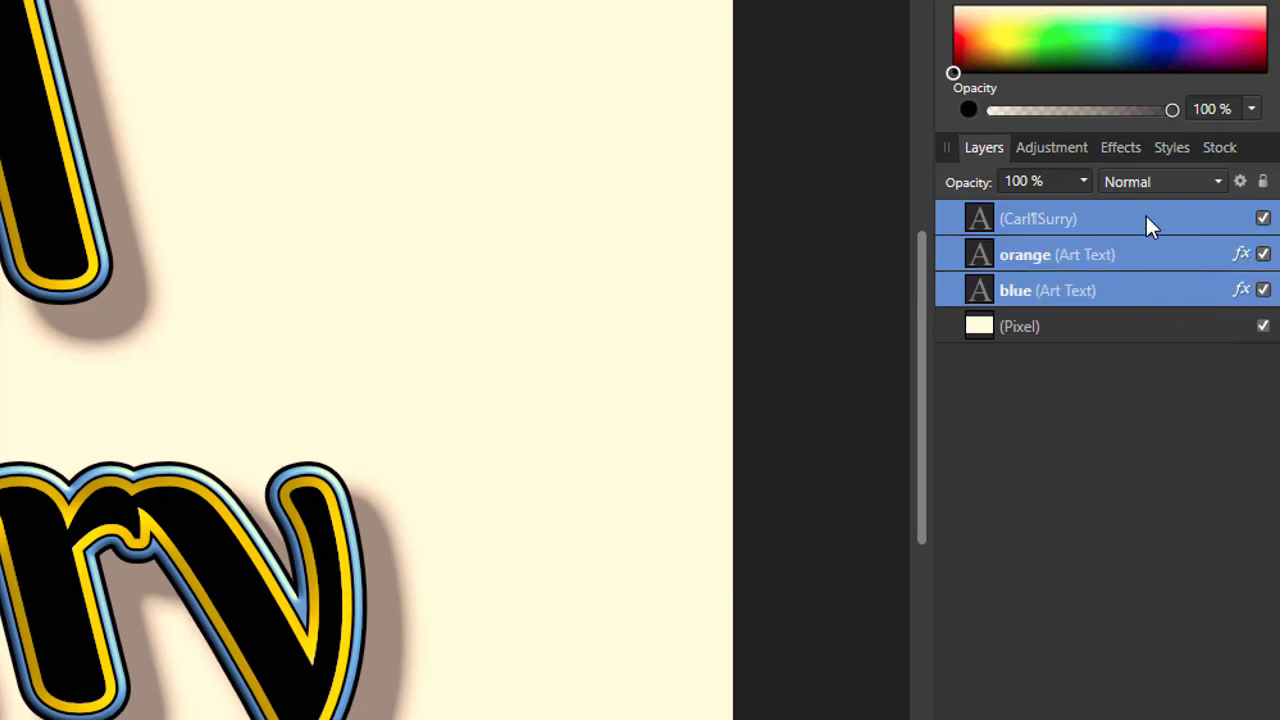
right_click(1120, 216)
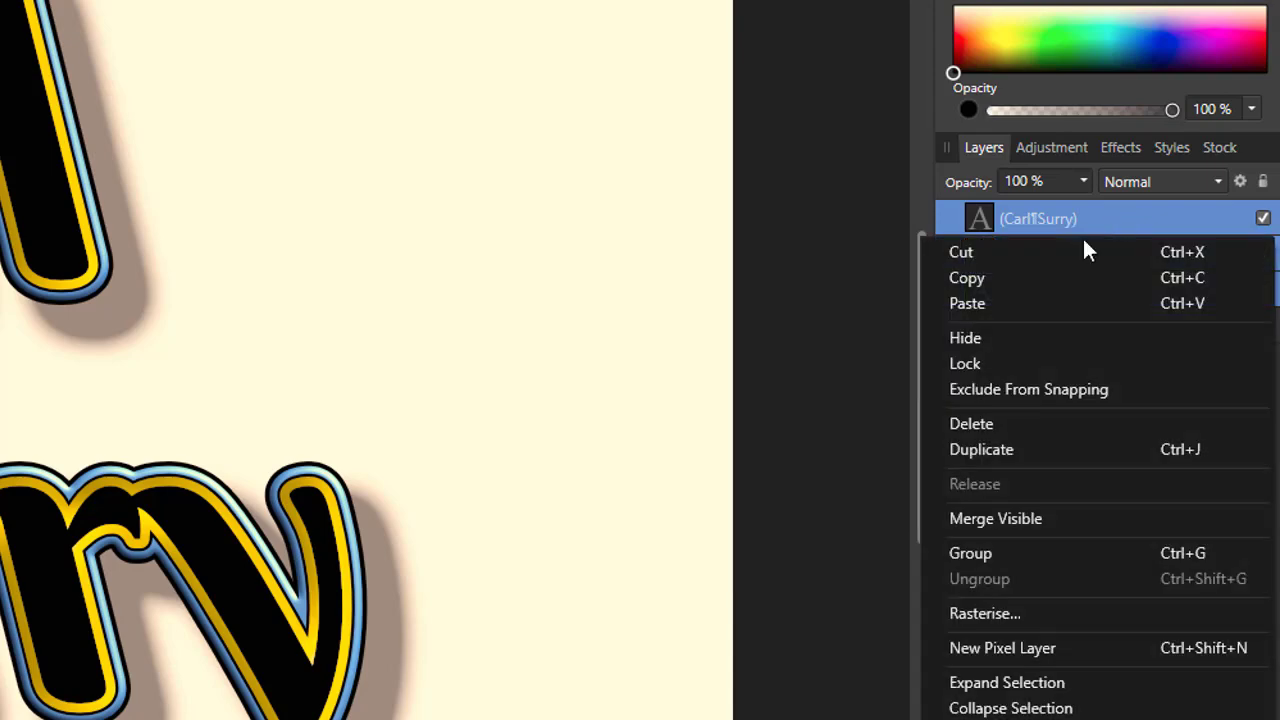
left_click(992, 558)
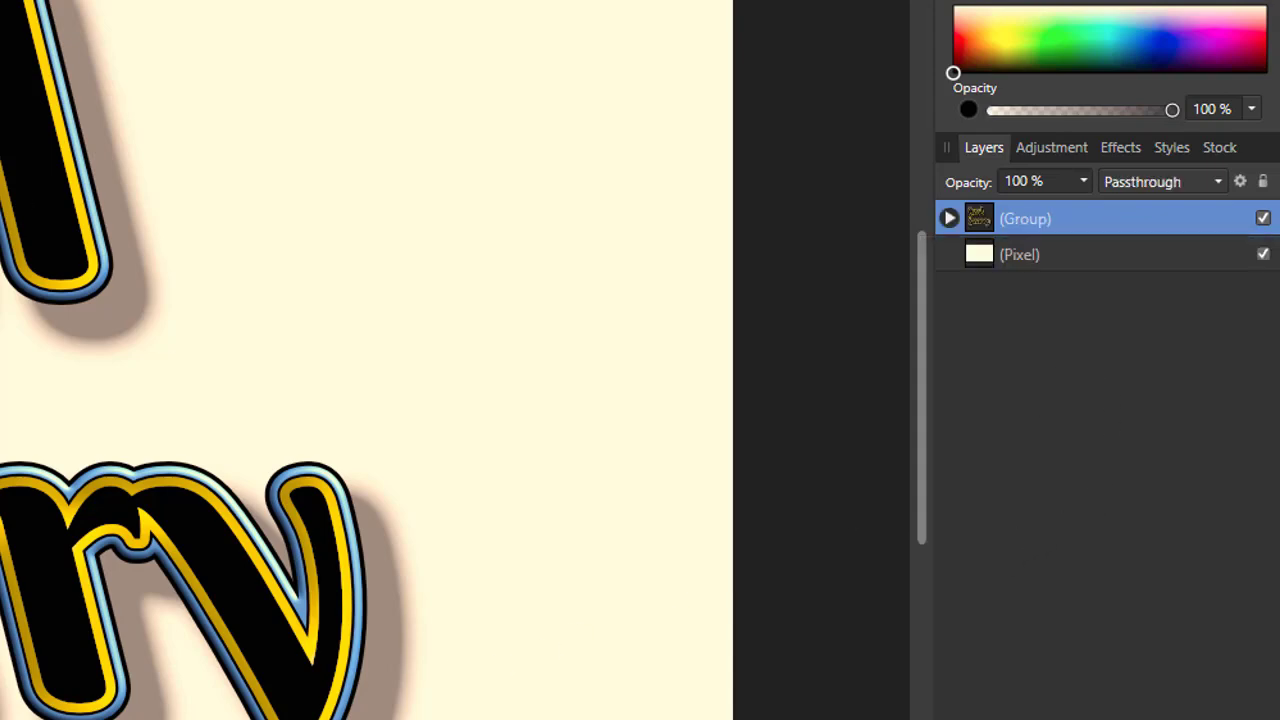
Step: Rename the new group to 'Heading'
double_click(1040, 217)
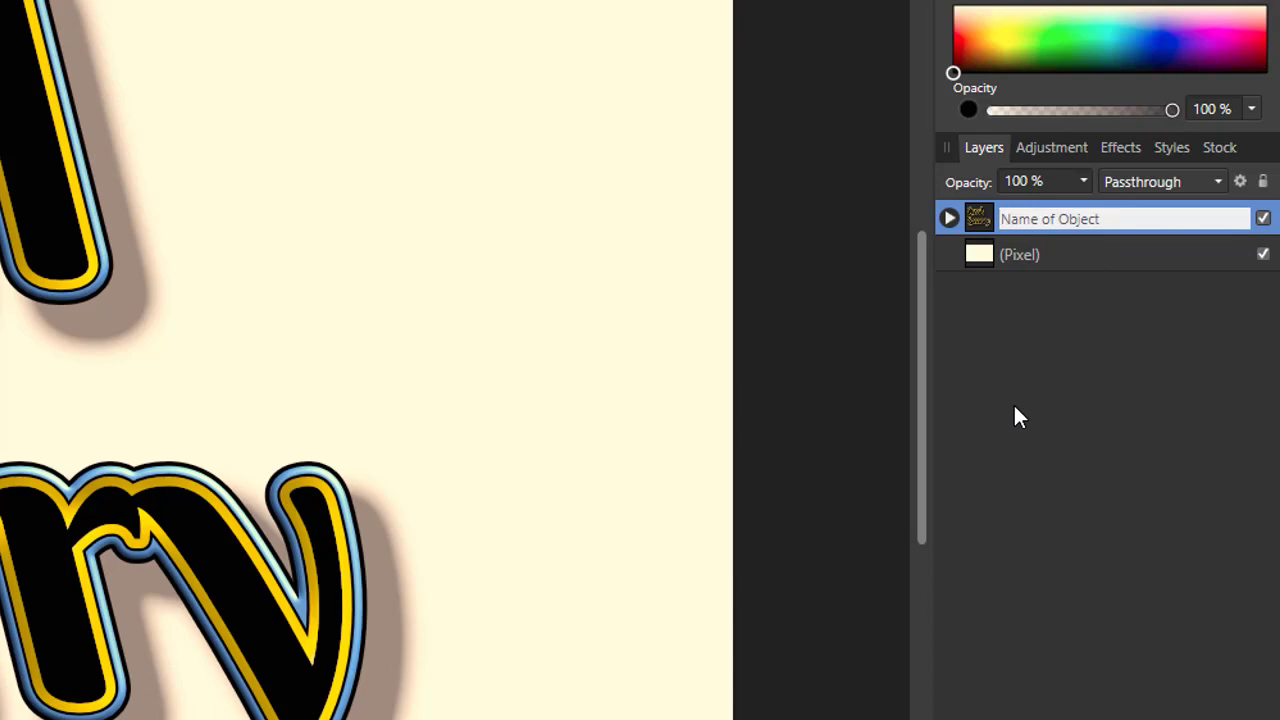
type("Heading")
key("Return")
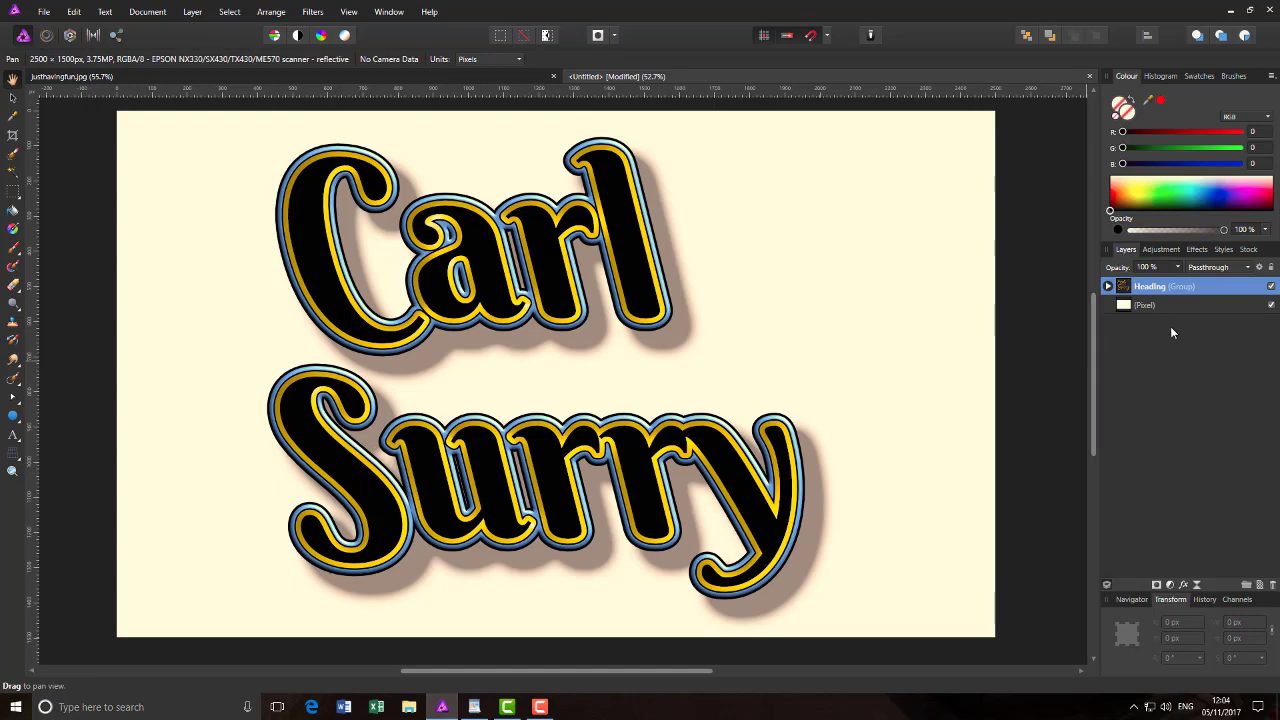
Step: Reposition the Heading group to about X 844.4 px, Y 128.2 px on the cream page
left_click(12, 98)
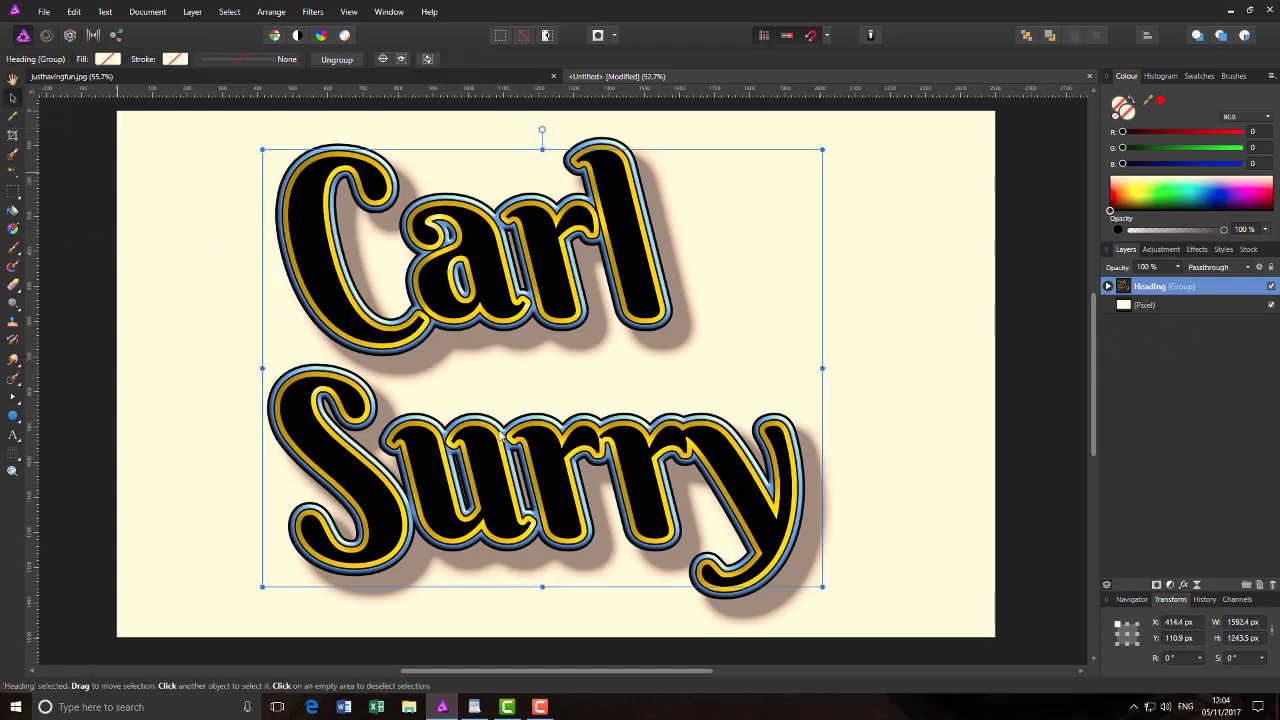
left_click_drag(577, 400, 760, 527)
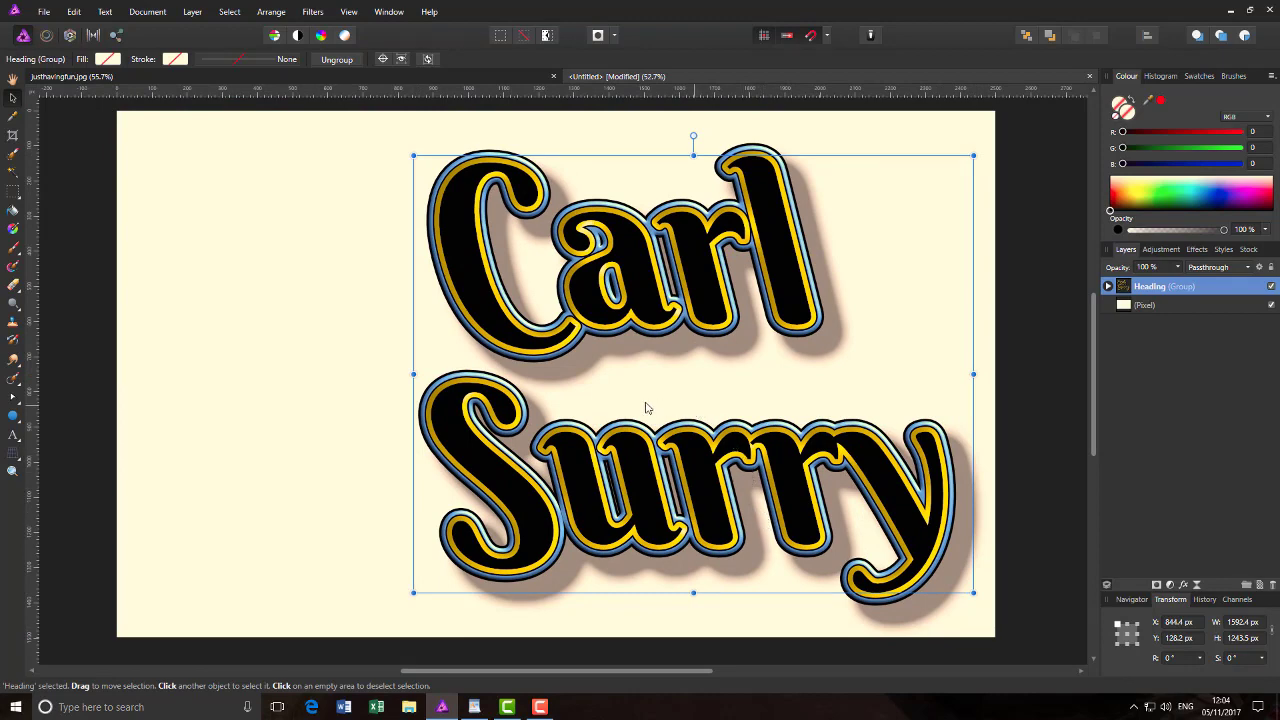
left_click_drag(645, 408, 684, 442)
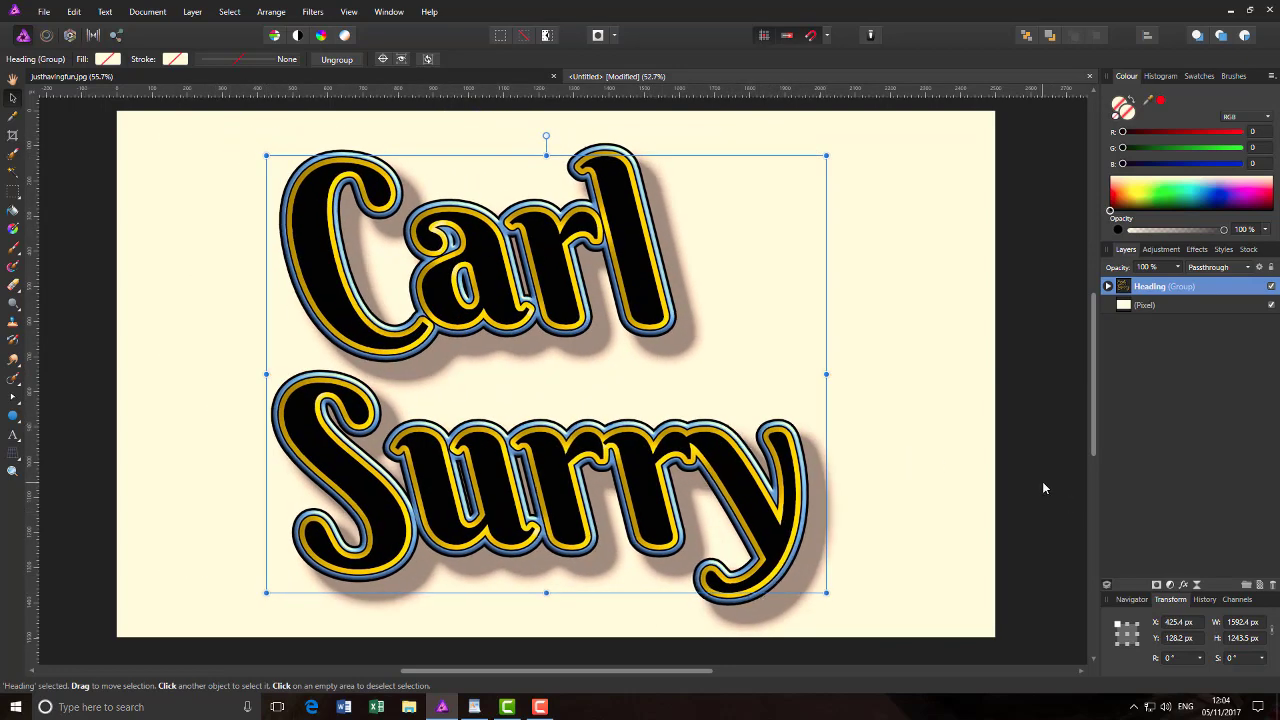